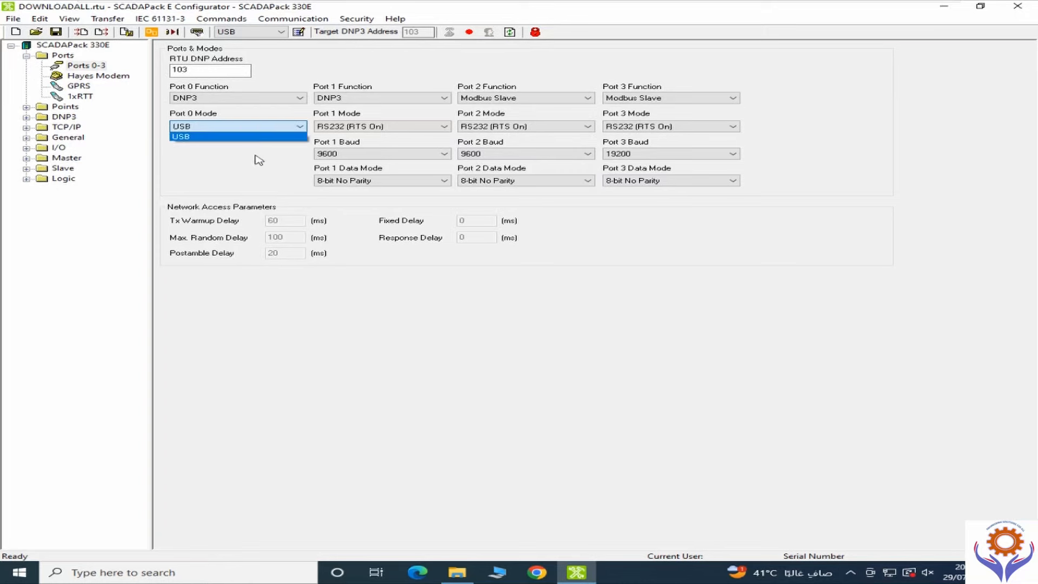
Review the function and mode options available for Port 1, keeping DNP3 as its function.
{"action": "left_click", "coordinate": [330, 71]}
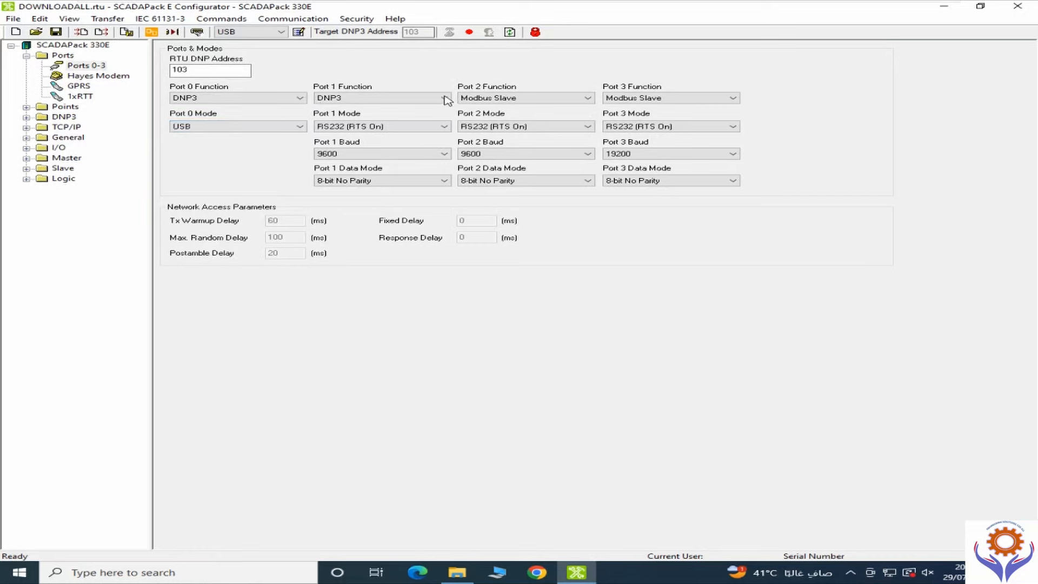
{"action": "left_click", "coordinate": [351, 98]}
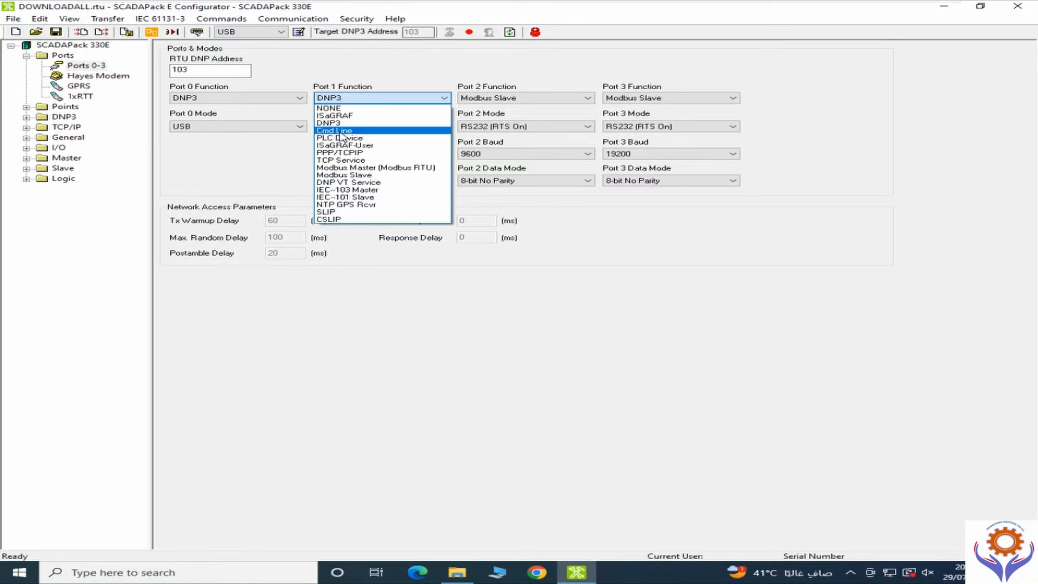
{"action": "left_click", "coordinate": [328, 123]}
{"action": "left_click", "coordinate": [444, 126]}
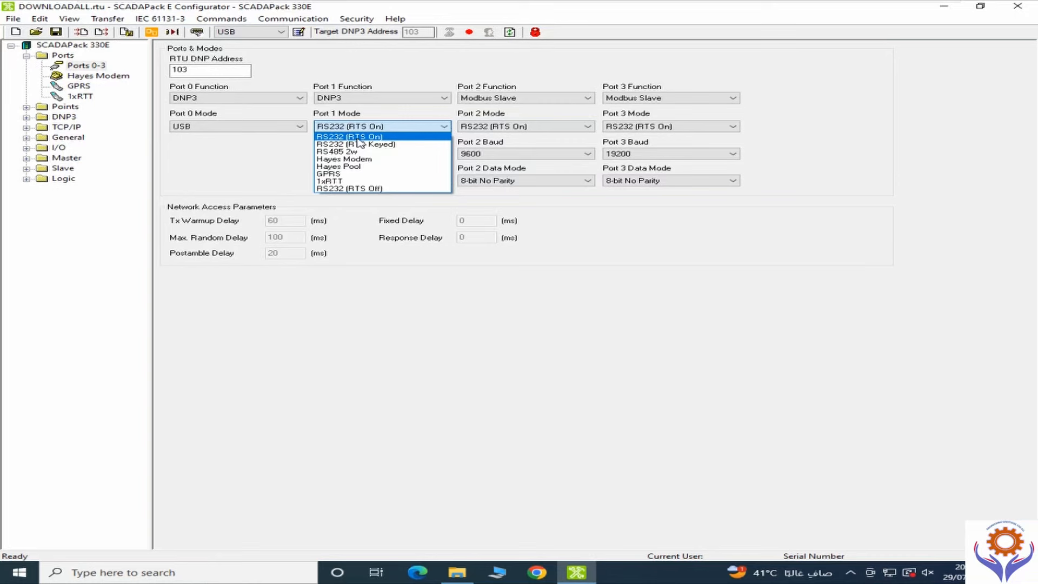
{"action": "left_click", "coordinate": [341, 169]}
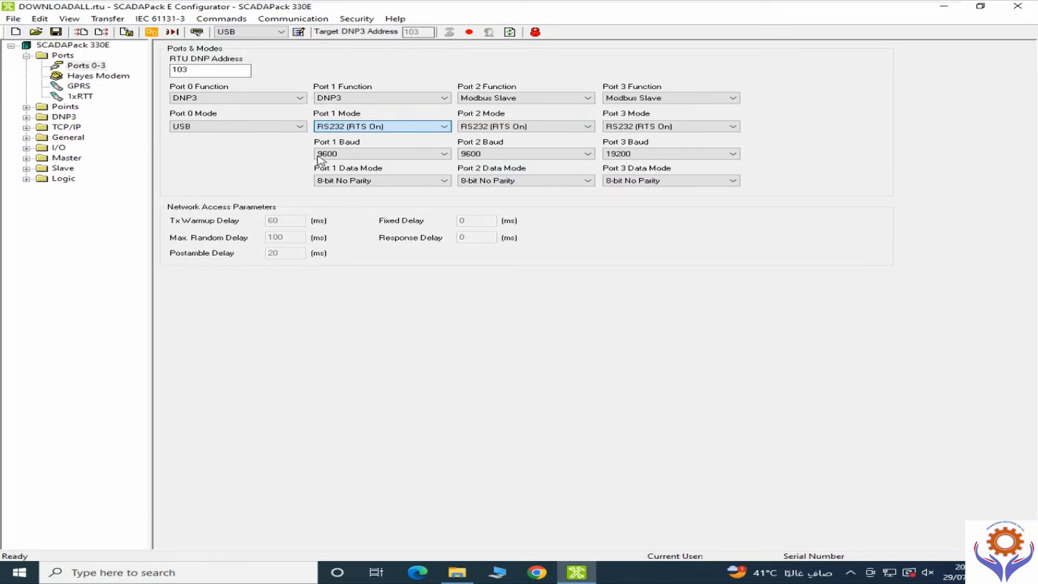
Examine the baud rate and data mode choices for Port 1 and the function setting of Port 2.
{"action": "left_click", "coordinate": [448, 153]}
{"action": "left_click", "coordinate": [444, 153]}
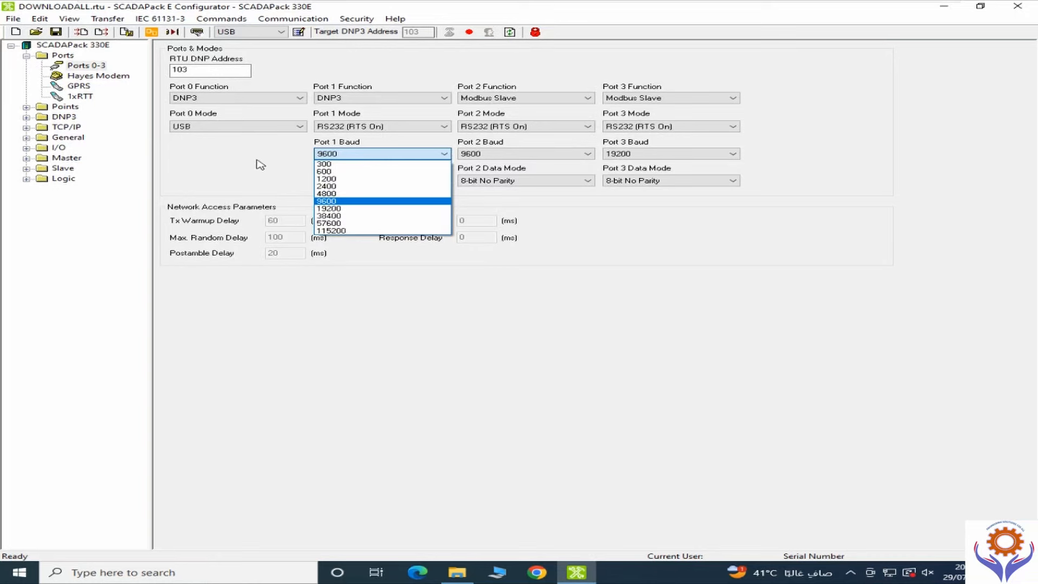
{"action": "left_click", "coordinate": [508, 204]}
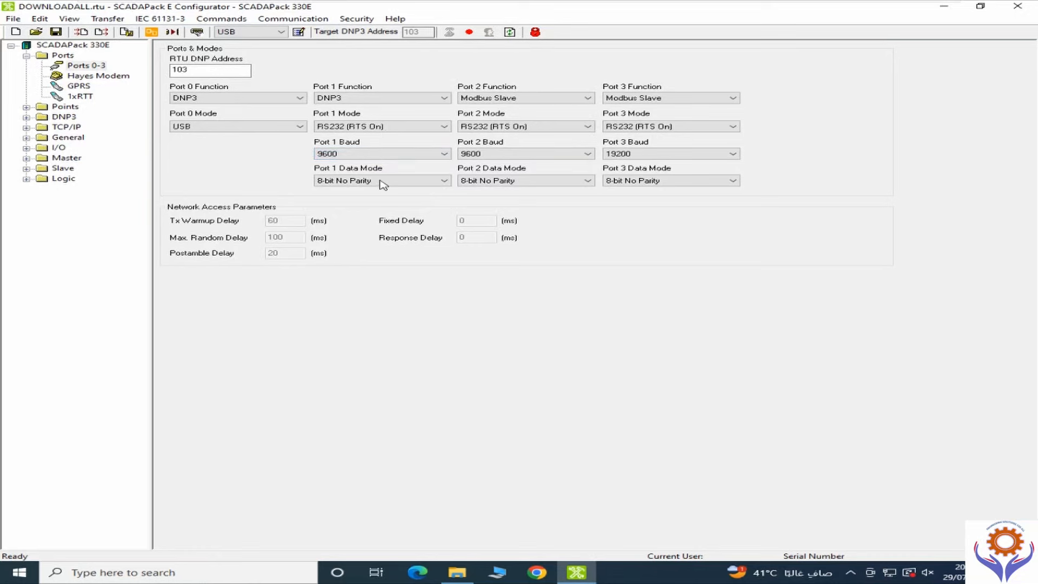
{"action": "left_click", "coordinate": [445, 181]}
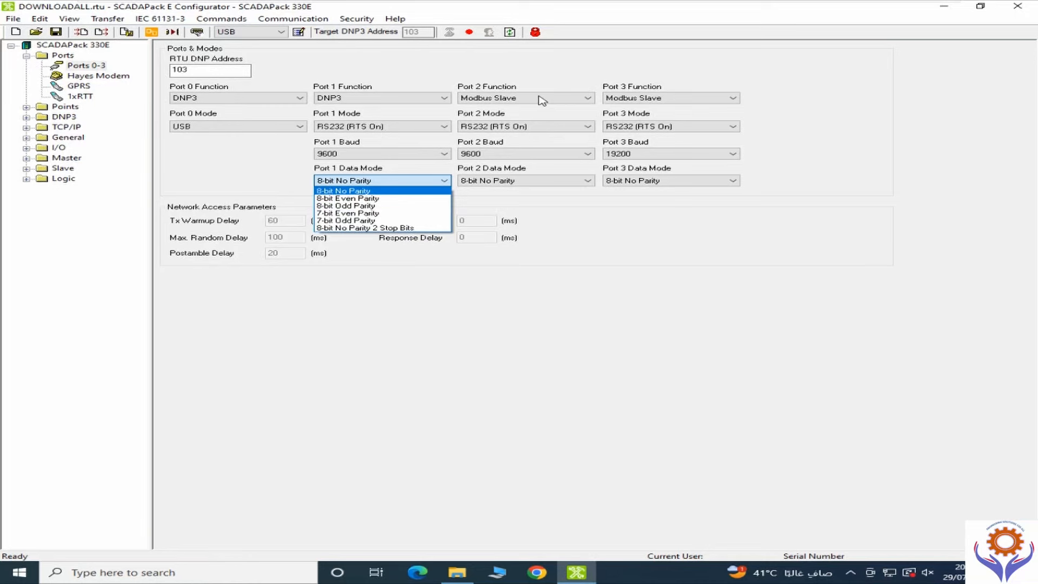
{"action": "left_click", "coordinate": [592, 99]}
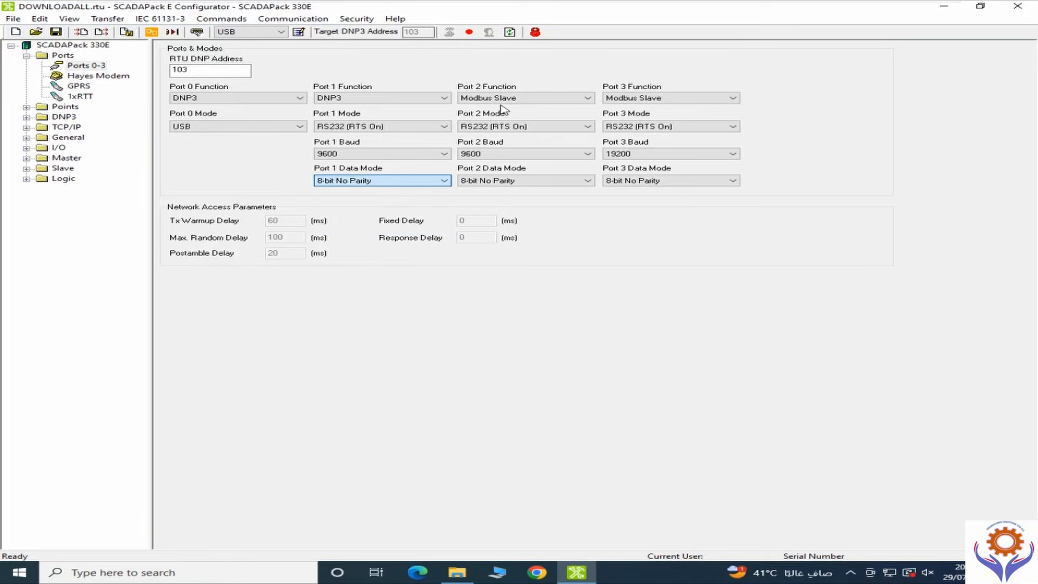
{"action": "left_click", "coordinate": [589, 98]}
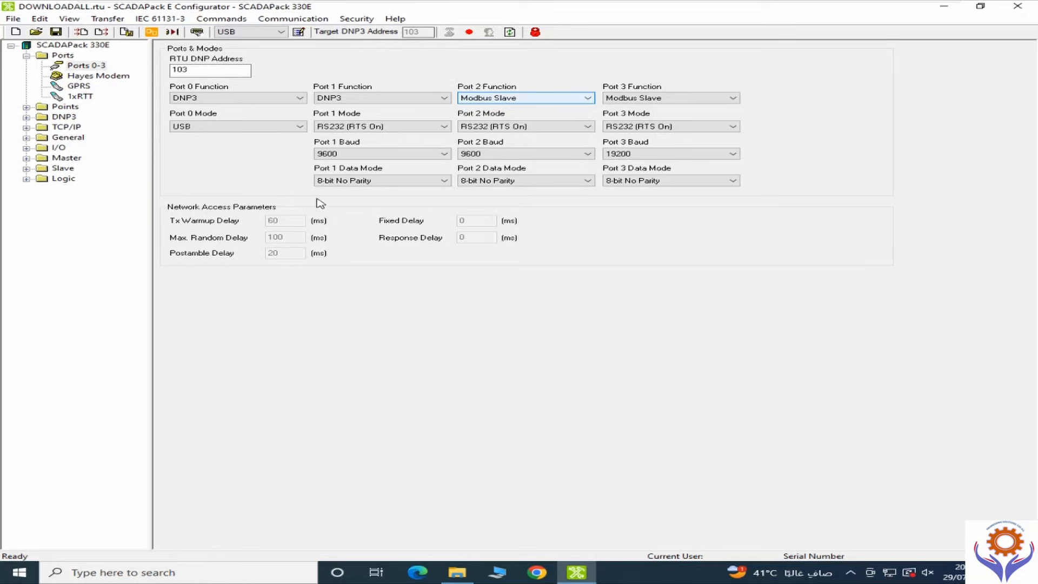
Review the Hayes Modem, GPRS and 1xRTT modem configuration pages of the RTU's ports.
{"action": "left_click", "coordinate": [113, 80]}
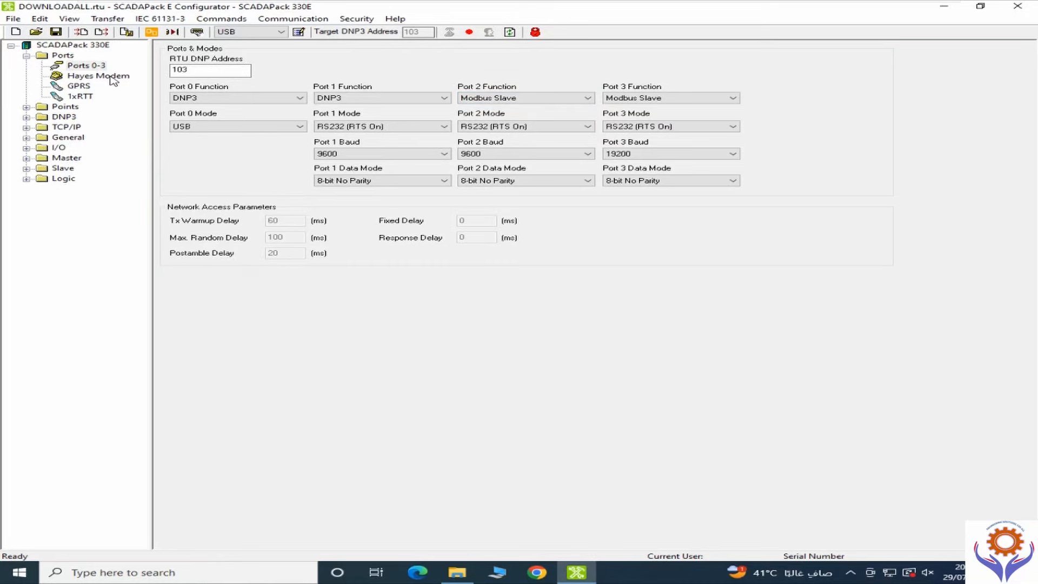
{"action": "left_click", "coordinate": [112, 80]}
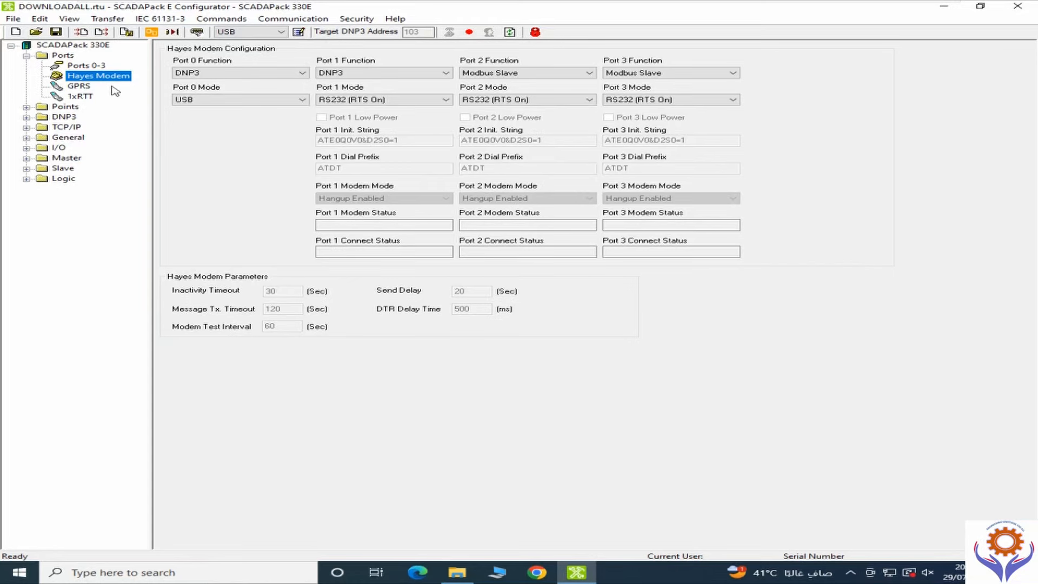
{"action": "left_click", "coordinate": [73, 79]}
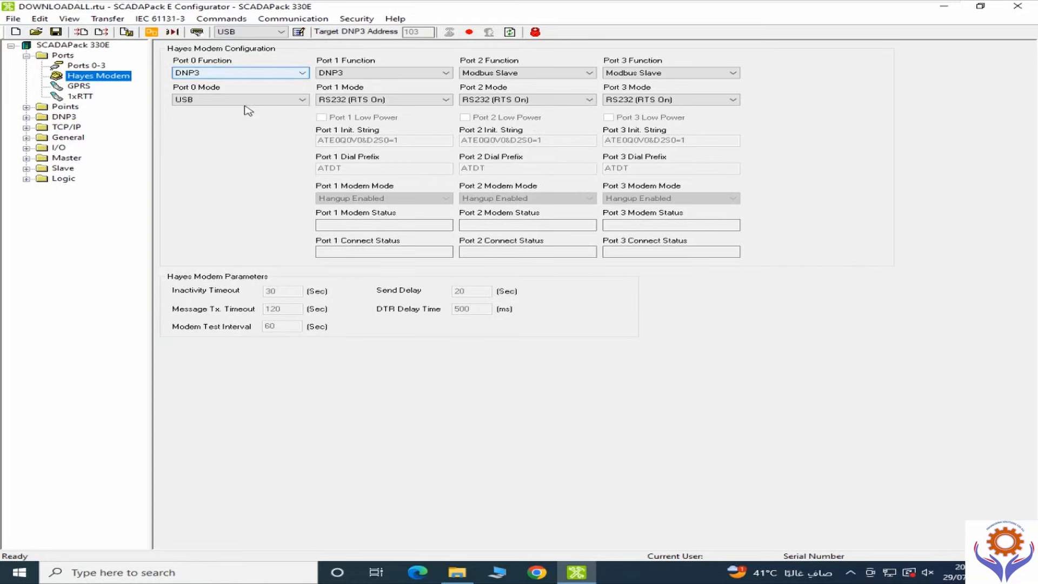
{"action": "left_click", "coordinate": [81, 87]}
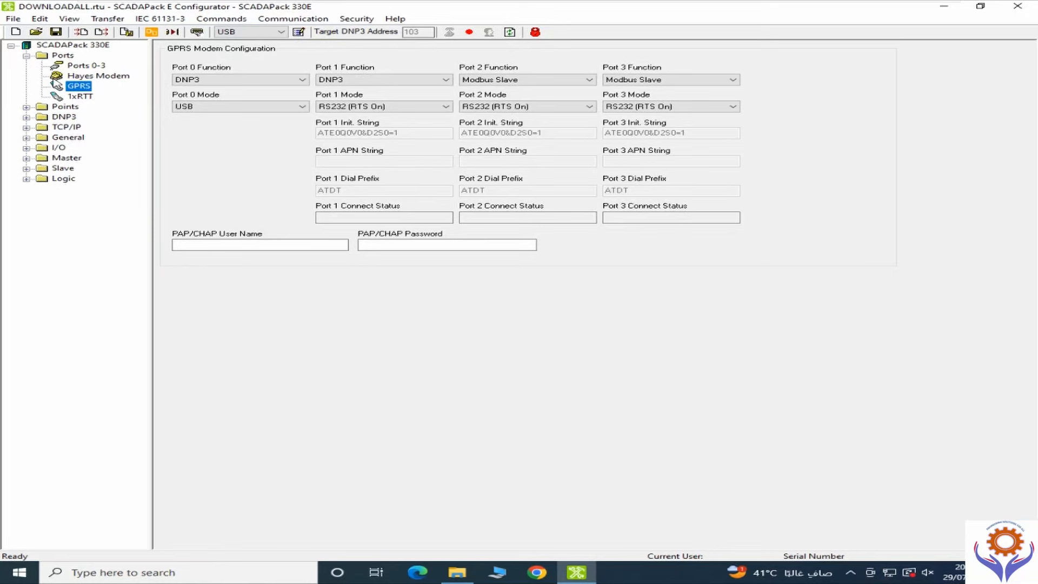
{"action": "key", "text": "Down"}
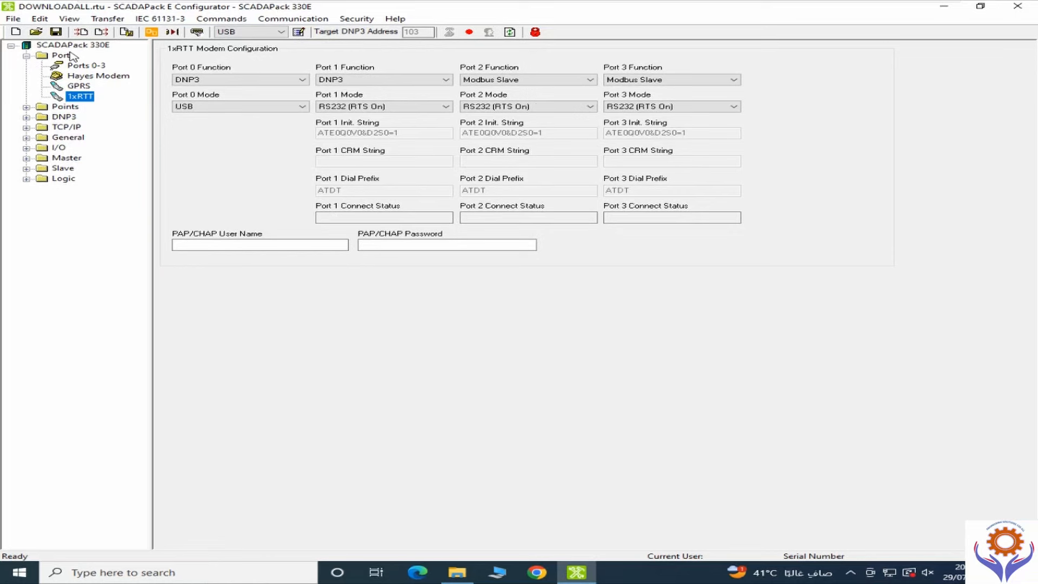
Open the properties of analog point 8 and review its general, engineering and IEC 60870-5 slave attributes.
{"action": "left_click", "coordinate": [26, 107]}
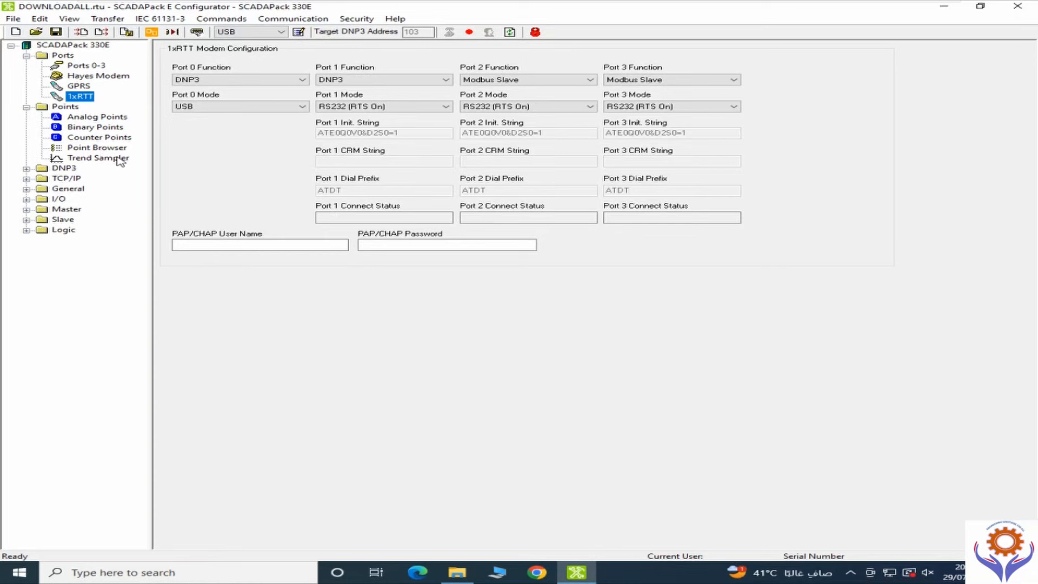
{"action": "left_click", "coordinate": [87, 118]}
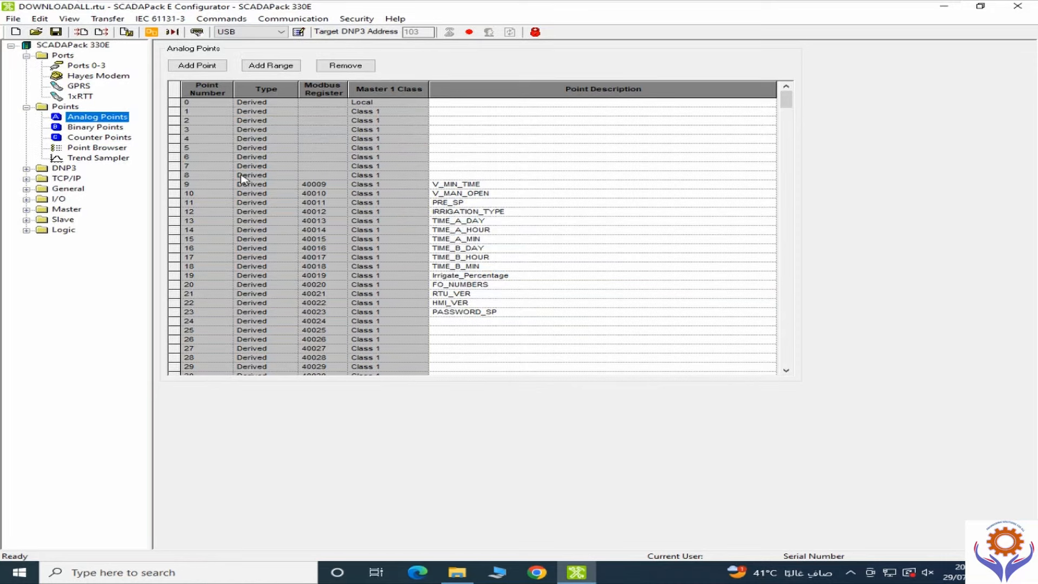
{"action": "double_click", "coordinate": [173, 175]}
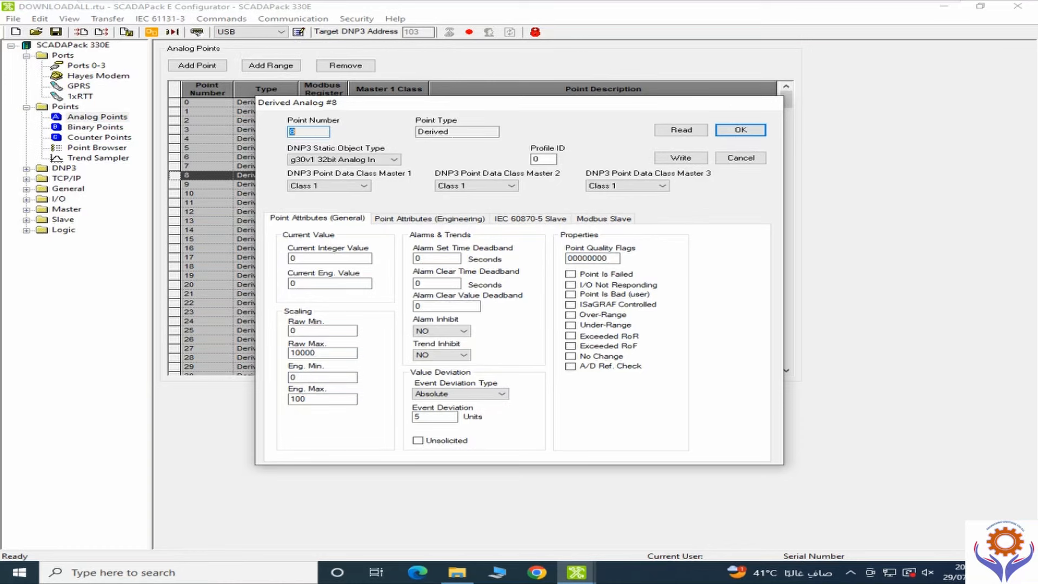
{"action": "left_click", "coordinate": [293, 131]}
{"action": "left_click", "coordinate": [398, 220]}
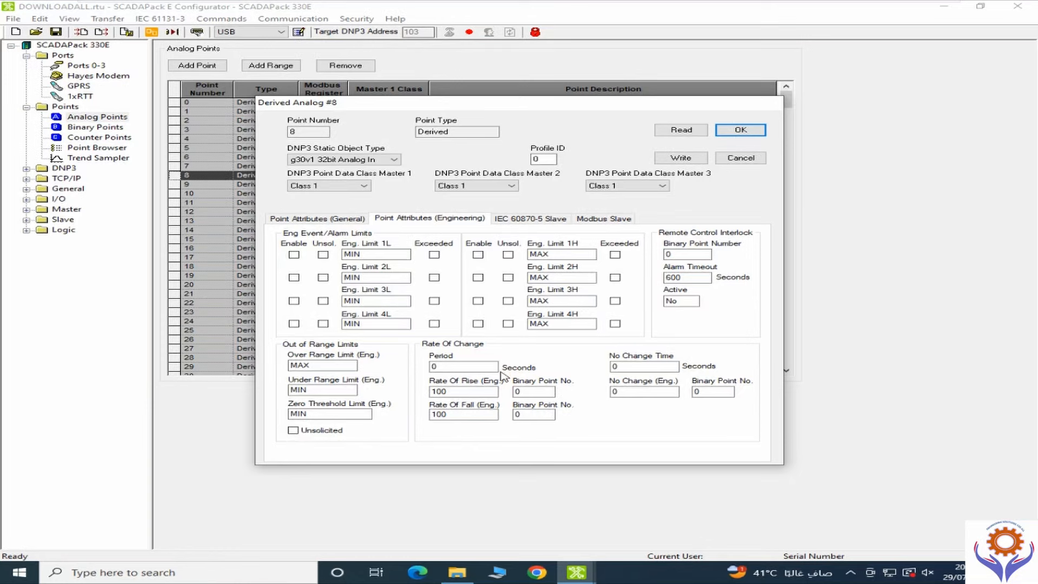
{"action": "left_click", "coordinate": [524, 221]}
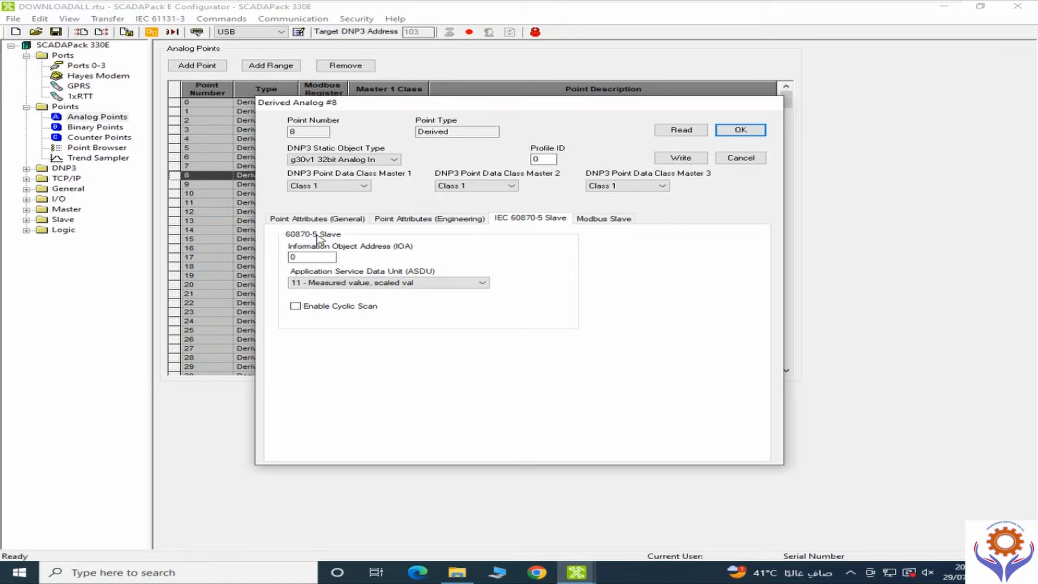
Assign Modbus register 40008 to analog point 8, keep UINT as the Modbus data type, and accept the properties.
{"action": "left_click", "coordinate": [604, 220]}
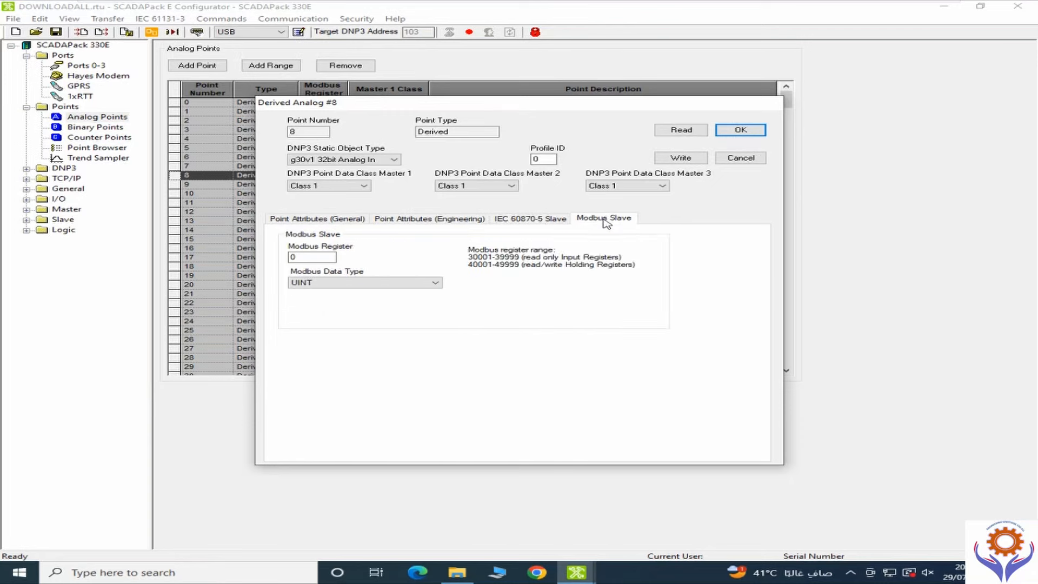
{"action": "left_click", "coordinate": [302, 260]}
{"action": "type", "text": "4000"}
{"action": "key", "text": "BackSpace"}
{"action": "key", "text": "BackSpace"}
{"action": "key", "text": "BackSpace"}
{"action": "key", "text": "BackSpace"}
{"action": "key", "text": "BackSpace"}
{"action": "type", "text": "40008"}
{"action": "left_click", "coordinate": [298, 286]}
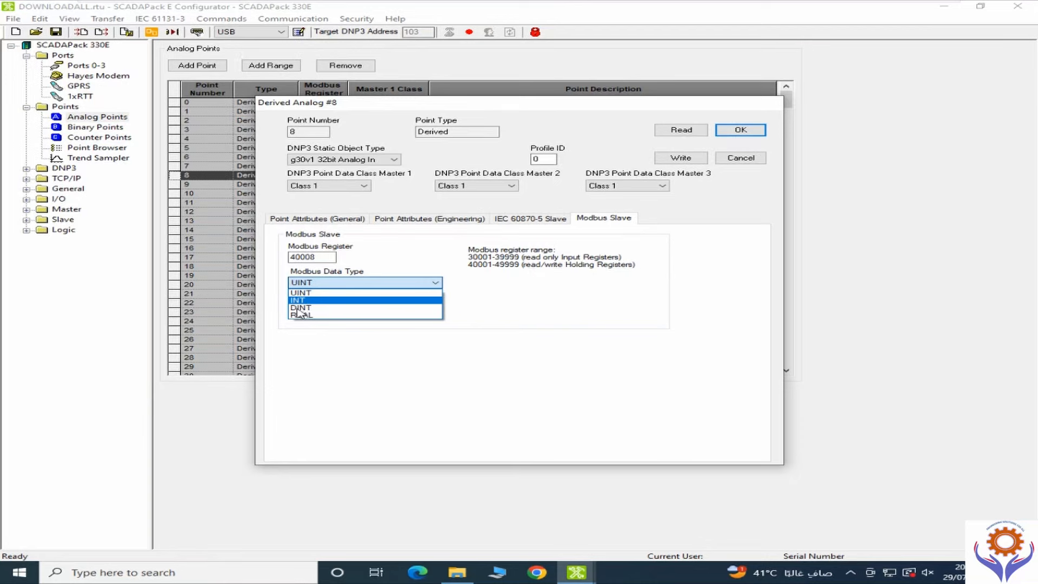
{"action": "left_click", "coordinate": [485, 309]}
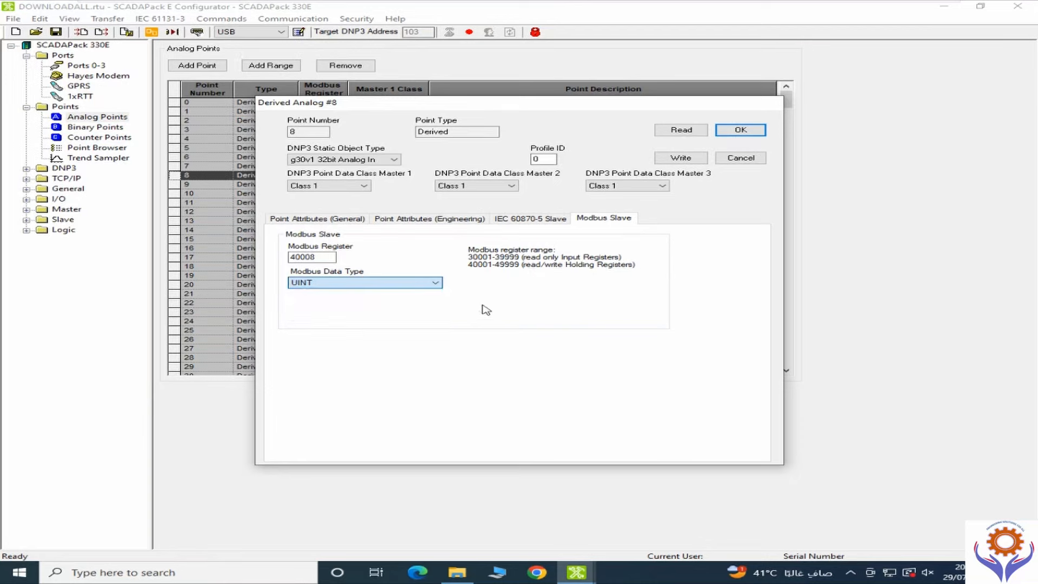
{"action": "left_click", "coordinate": [739, 130]}
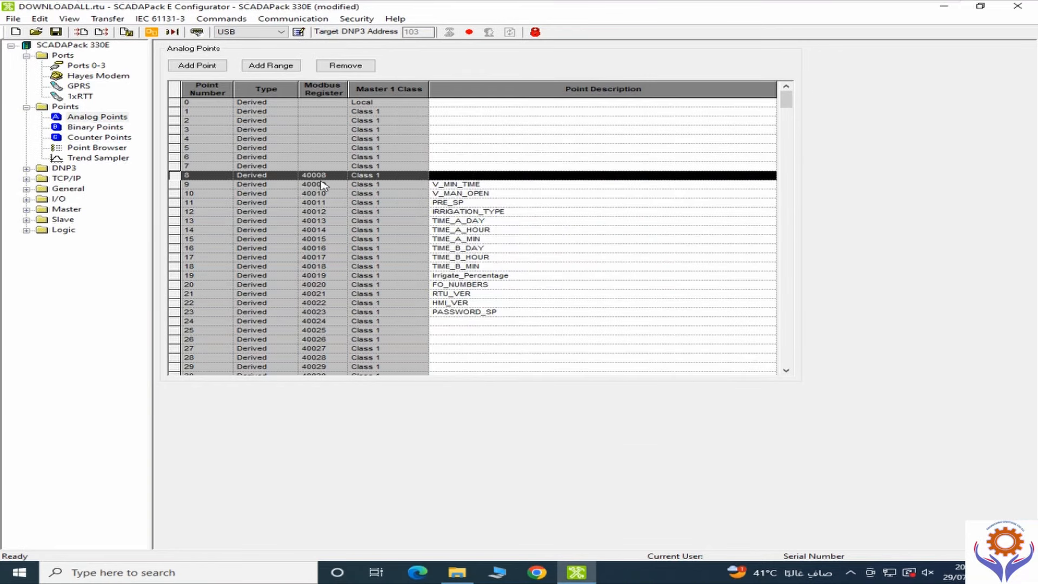
Enter V_OPN as the point description of analog point 8.
{"action": "left_click", "coordinate": [440, 176]}
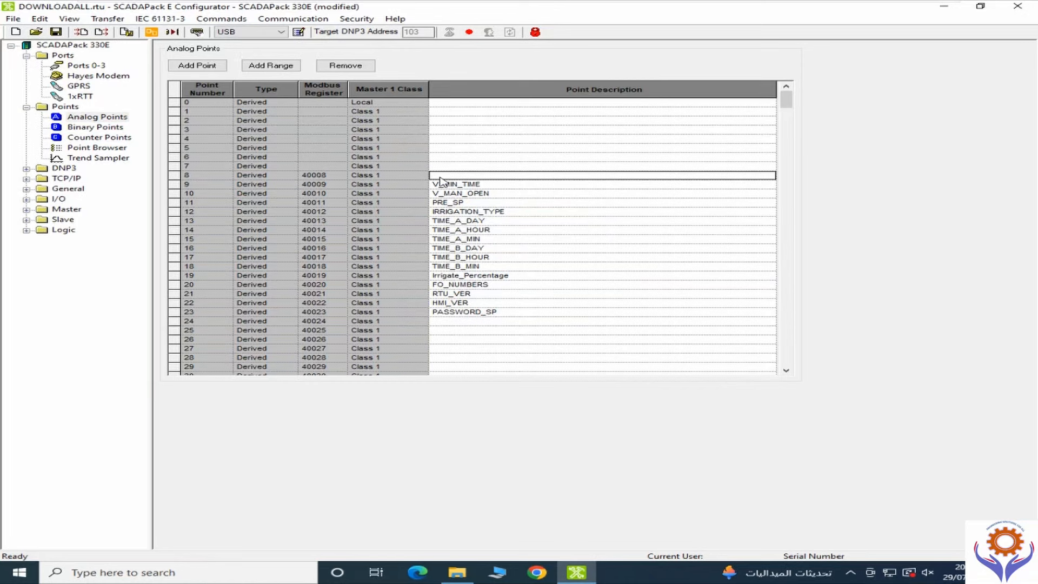
{"action": "type", "text": "V_"}
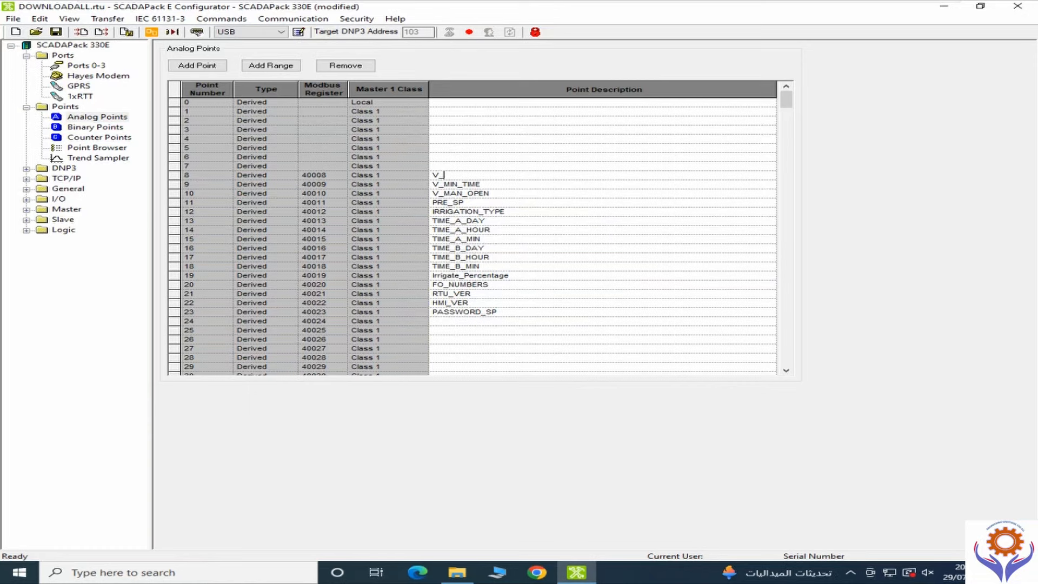
{"action": "type", "text": "OPN"}
Look through the binary points list down to its end and the counter points list, then collapse the Points folder.
{"action": "left_click", "coordinate": [95, 130]}
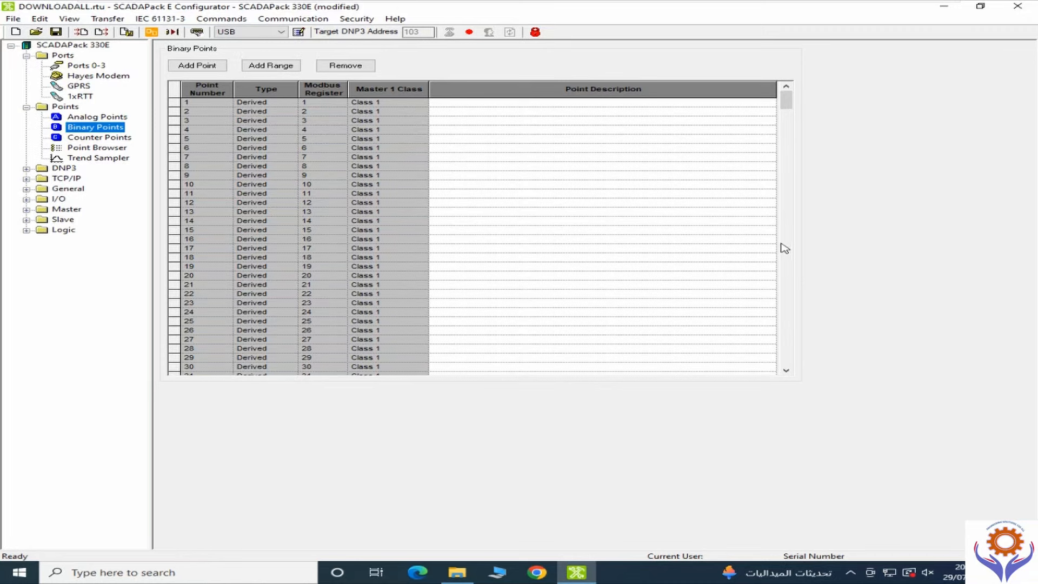
{"action": "left_click_drag", "start_coordinate": [786, 100], "coordinate": [786, 344]}
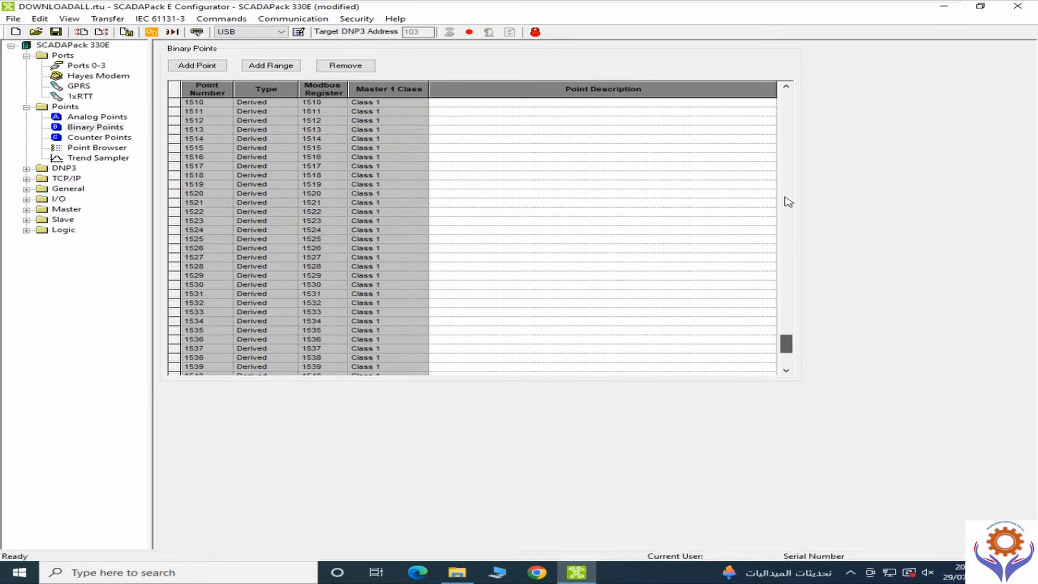
{"action": "left_click", "coordinate": [787, 370]}
{"action": "left_click", "coordinate": [787, 371]}
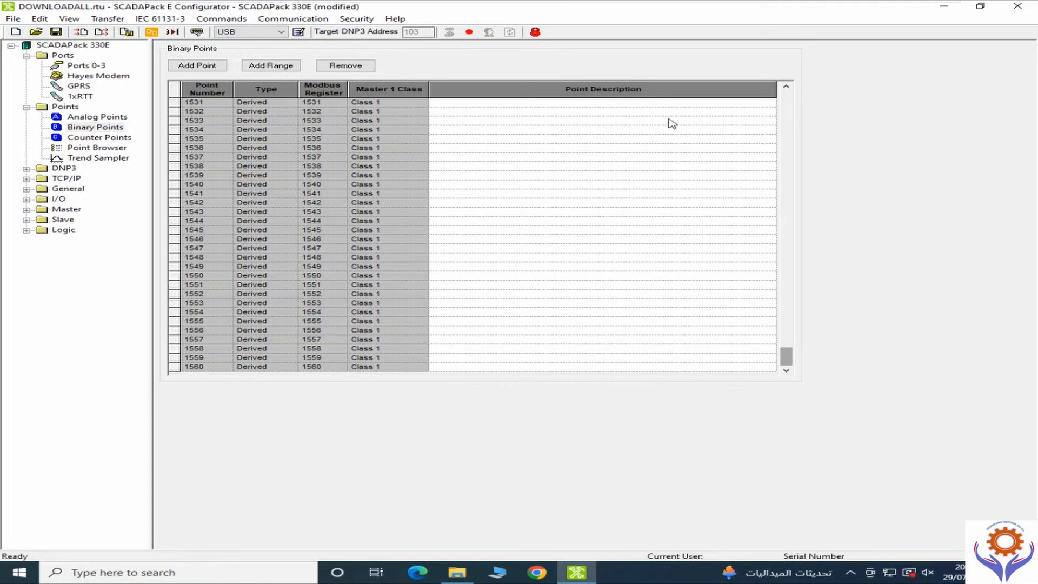
{"action": "left_click", "coordinate": [95, 141]}
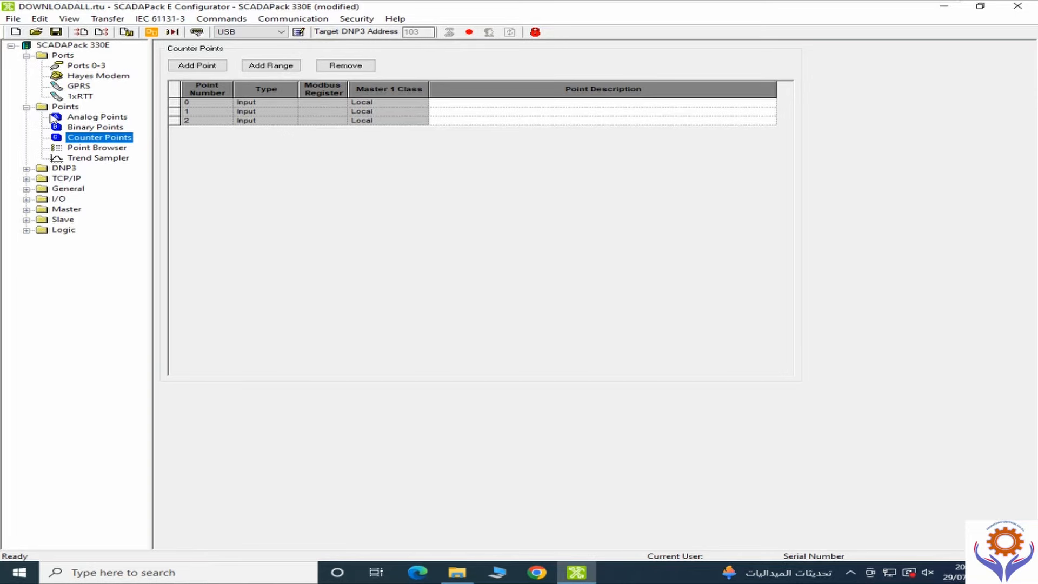
{"action": "left_click", "coordinate": [26, 107]}
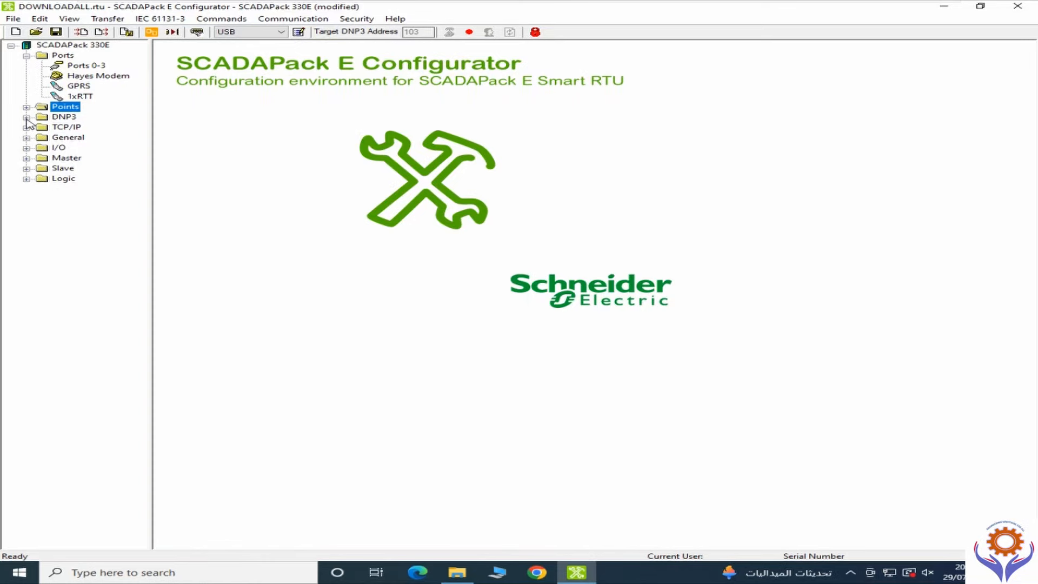
Examine the DNP3 communication settings, including addresses, master port and frame size, and the DNP3 event settings.
{"action": "left_click", "coordinate": [26, 118]}
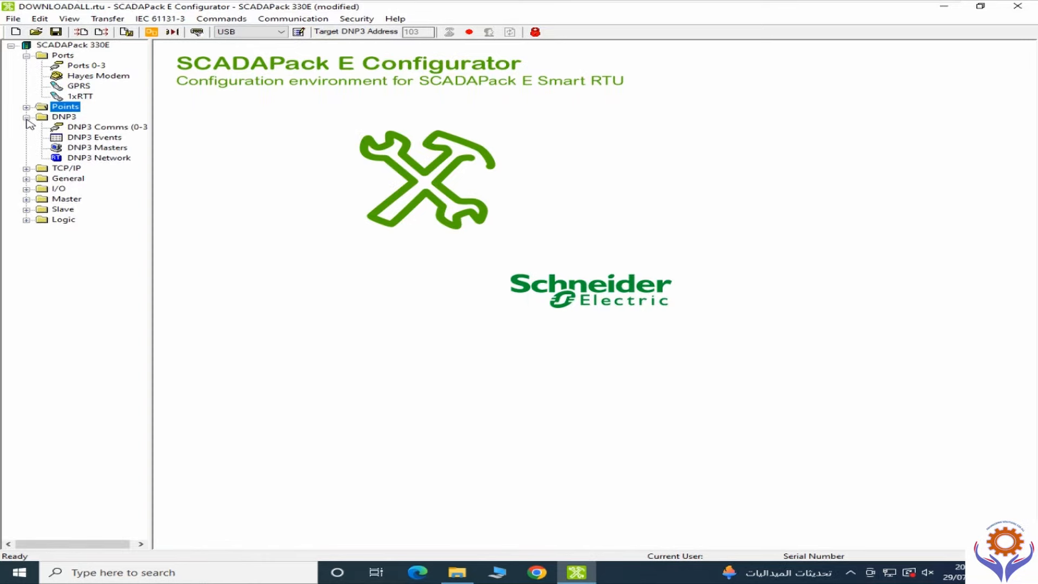
{"action": "left_click", "coordinate": [106, 128]}
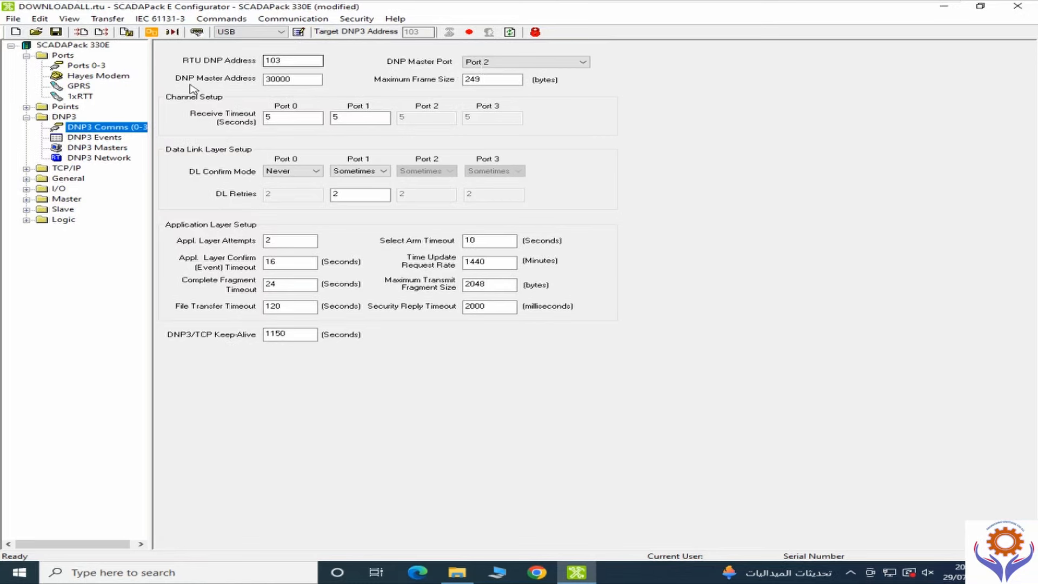
{"action": "key", "text": "Tab"}
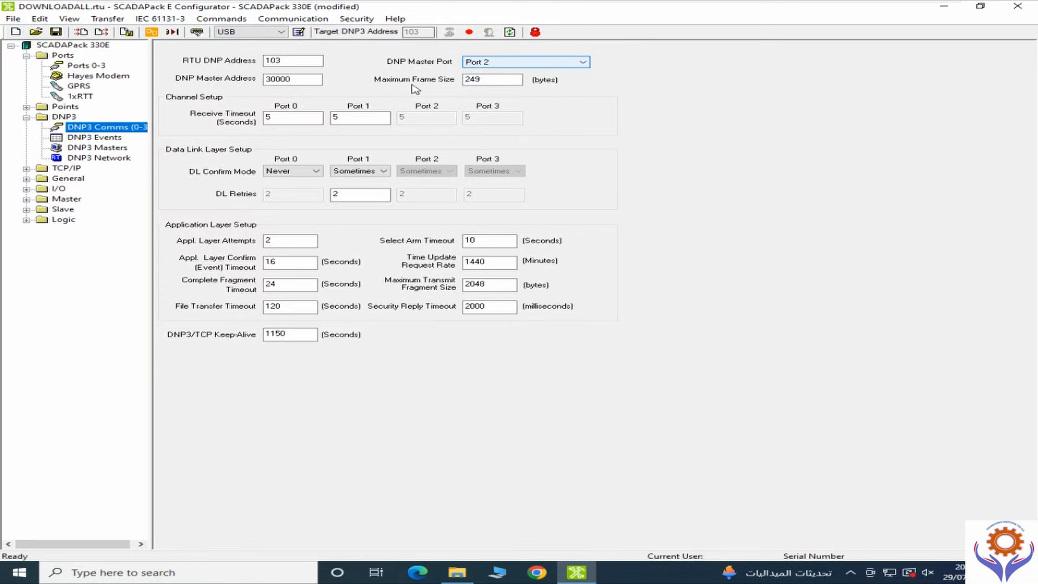
{"action": "left_click", "coordinate": [488, 82]}
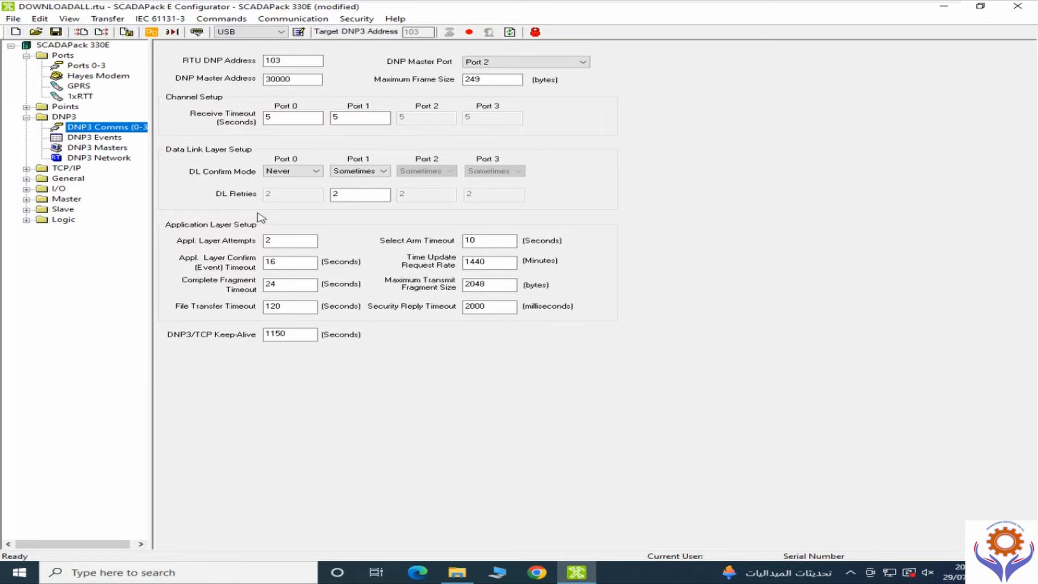
{"action": "left_click", "coordinate": [91, 140]}
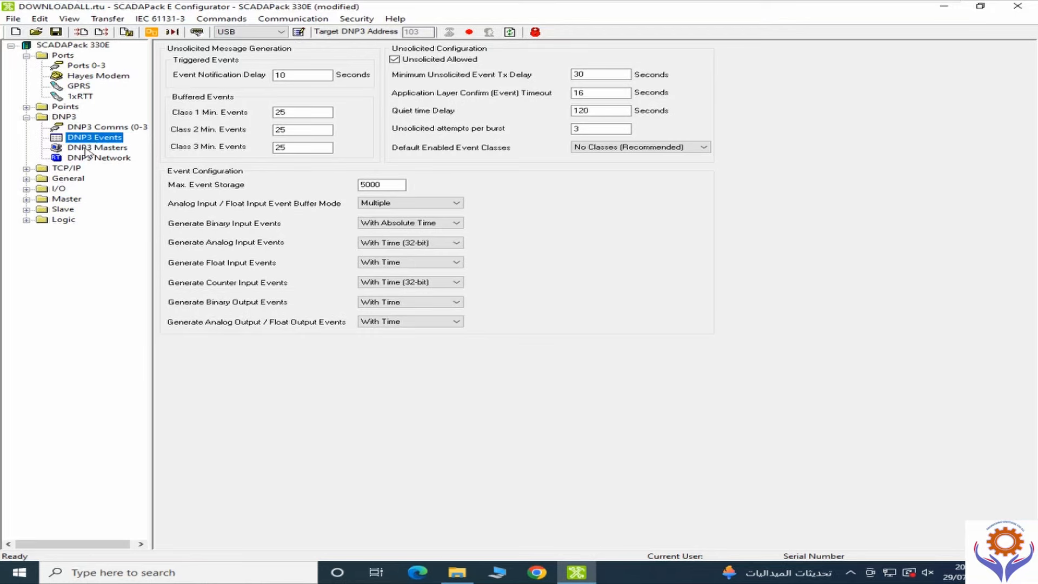
Examine the DNP3 master settings, followed by the basic and advanced TCP/IP settings of the RTU.
{"action": "left_click", "coordinate": [87, 149]}
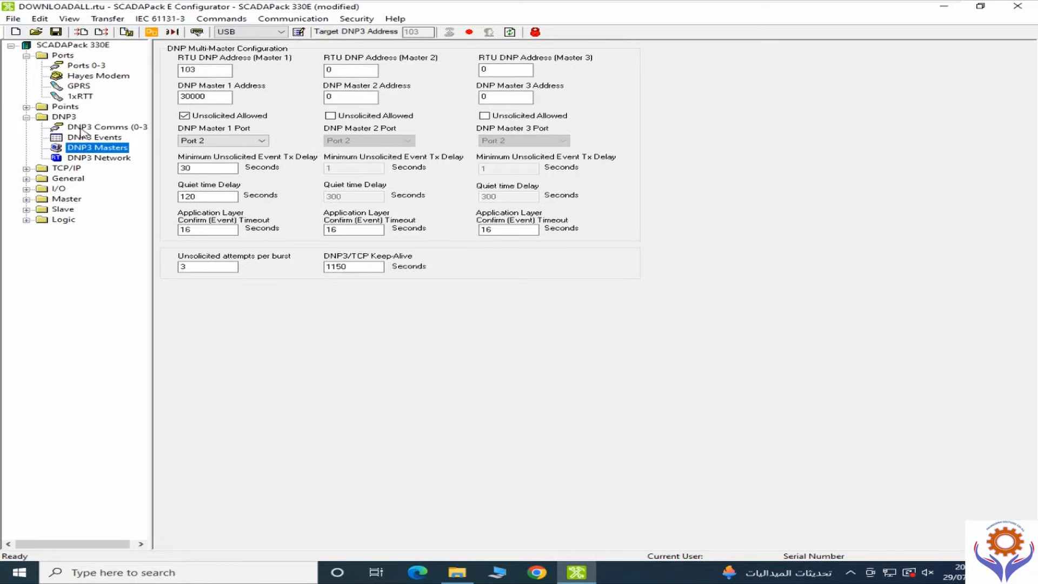
{"action": "left_click", "coordinate": [26, 169]}
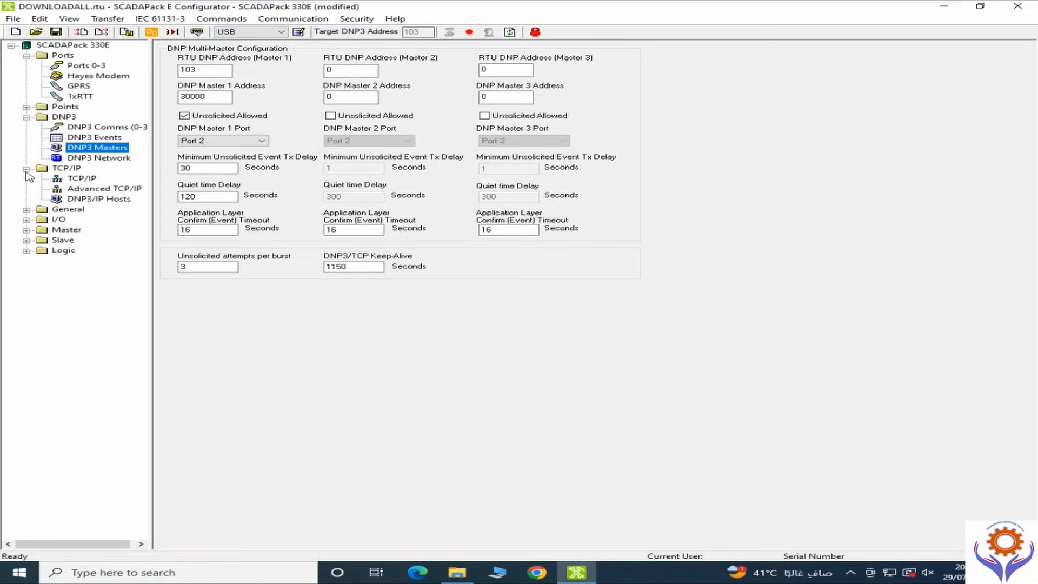
{"action": "left_click", "coordinate": [80, 189]}
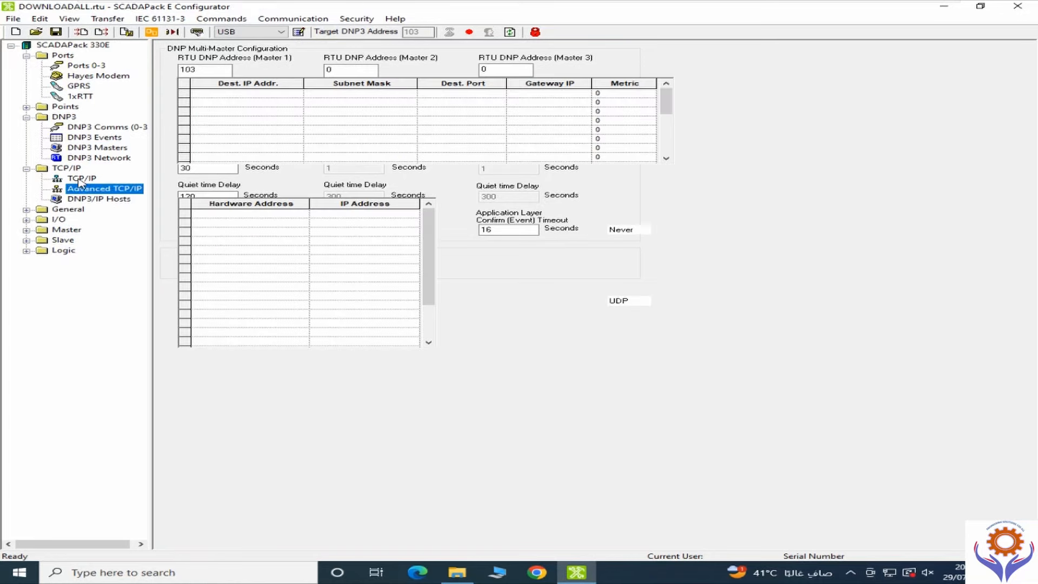
{"action": "left_click", "coordinate": [79, 180]}
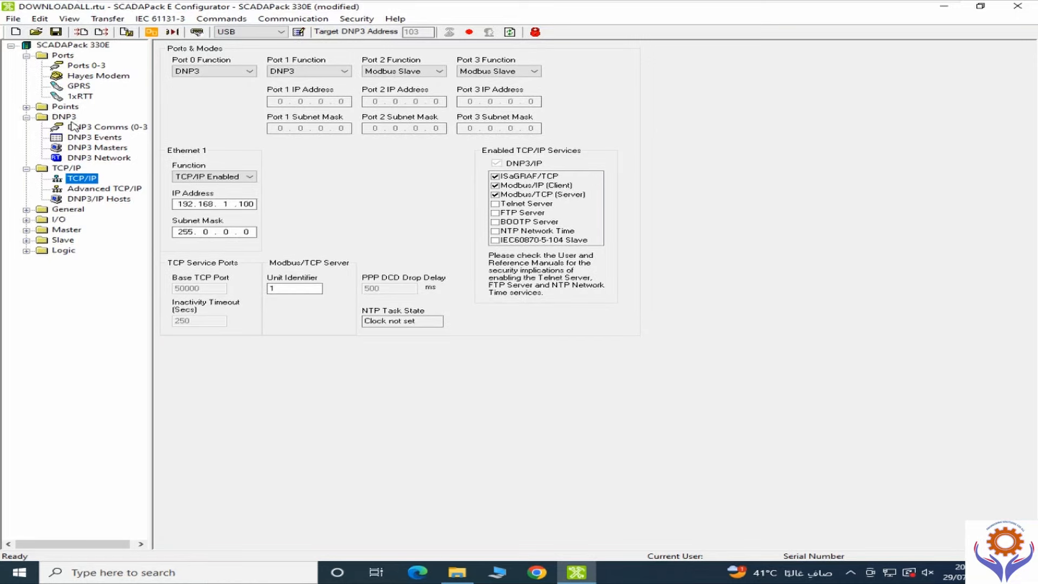
{"action": "left_click", "coordinate": [80, 190]}
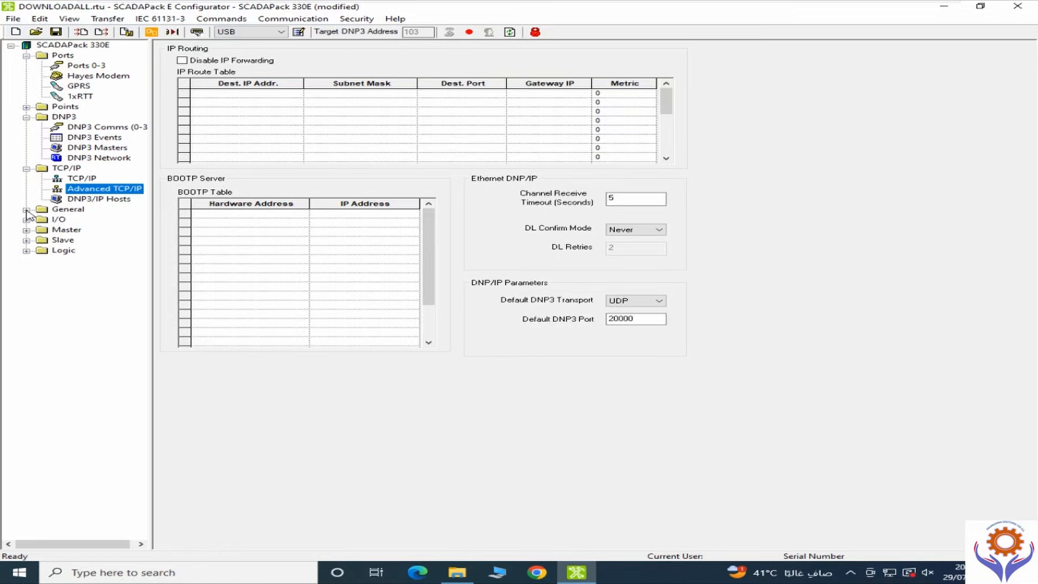
Review the controller status and versions, and the general controller settings.
{"action": "double_click", "coordinate": [66, 211]}
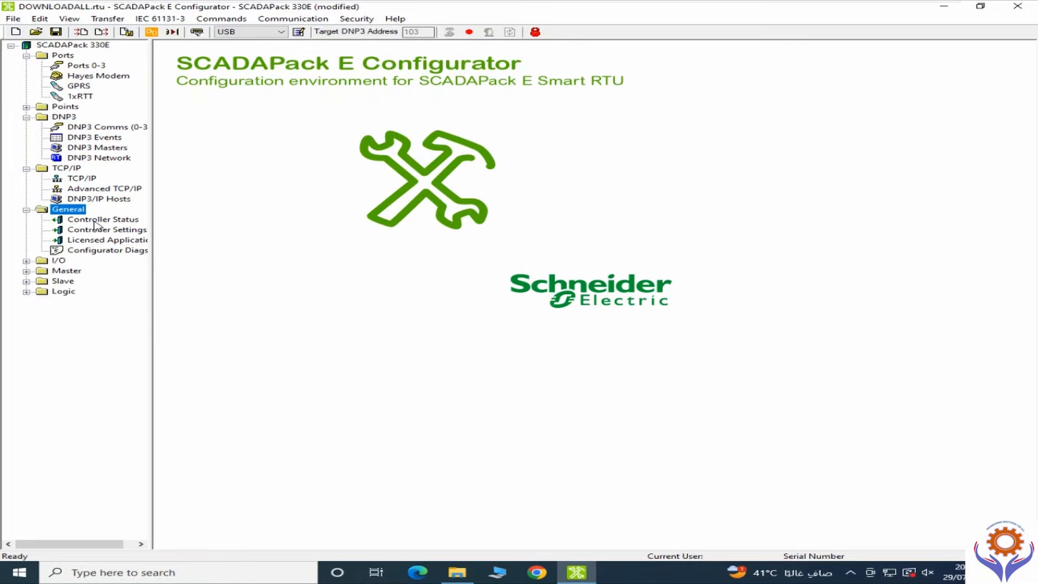
{"action": "left_click", "coordinate": [95, 221]}
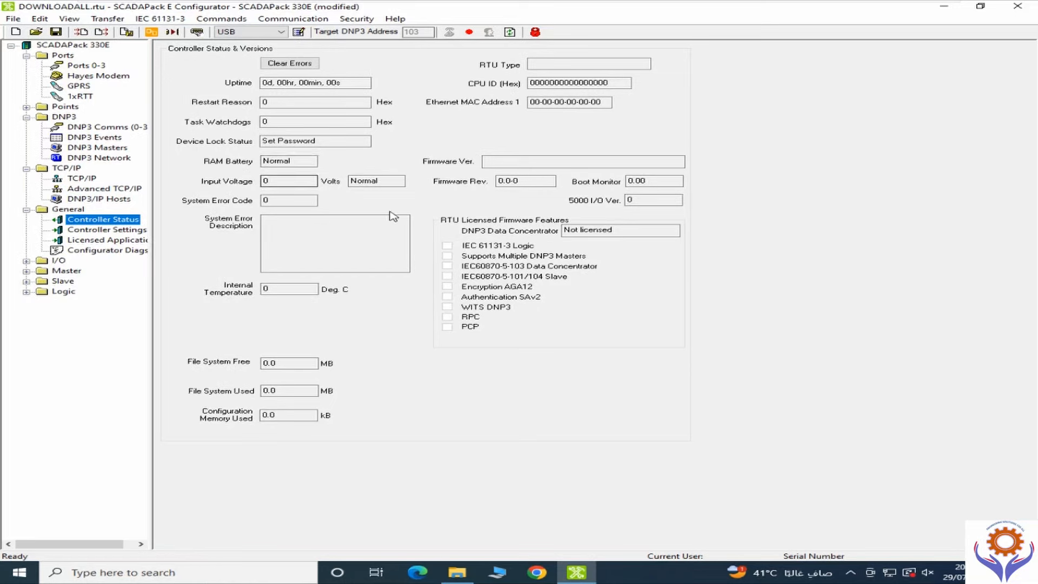
{"action": "left_click", "coordinate": [88, 230]}
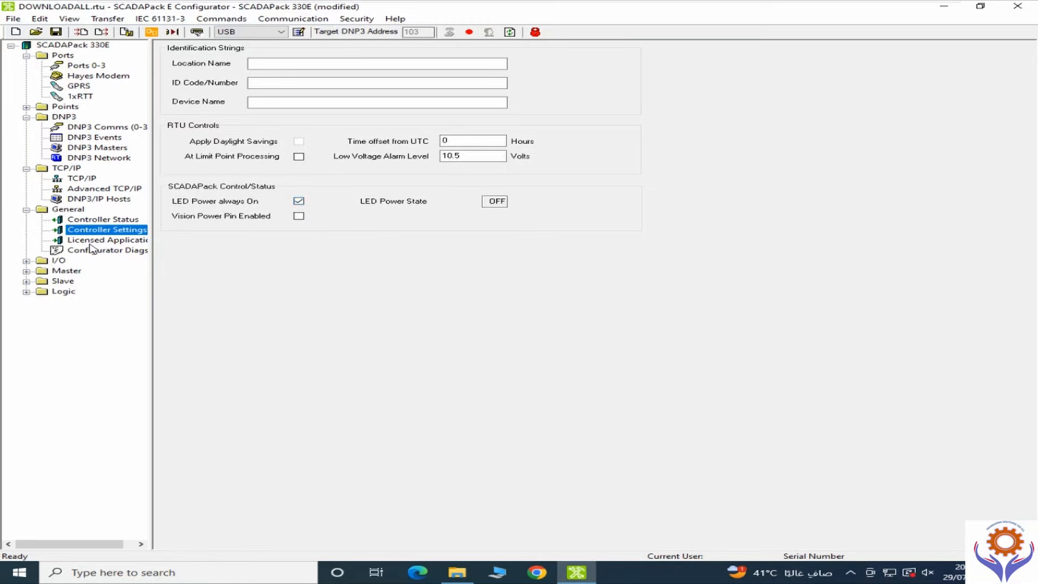
Inspect the SCADAPack I/O configuration and the module types offered for a new I/O module, without adding one.
{"action": "left_click", "coordinate": [27, 261]}
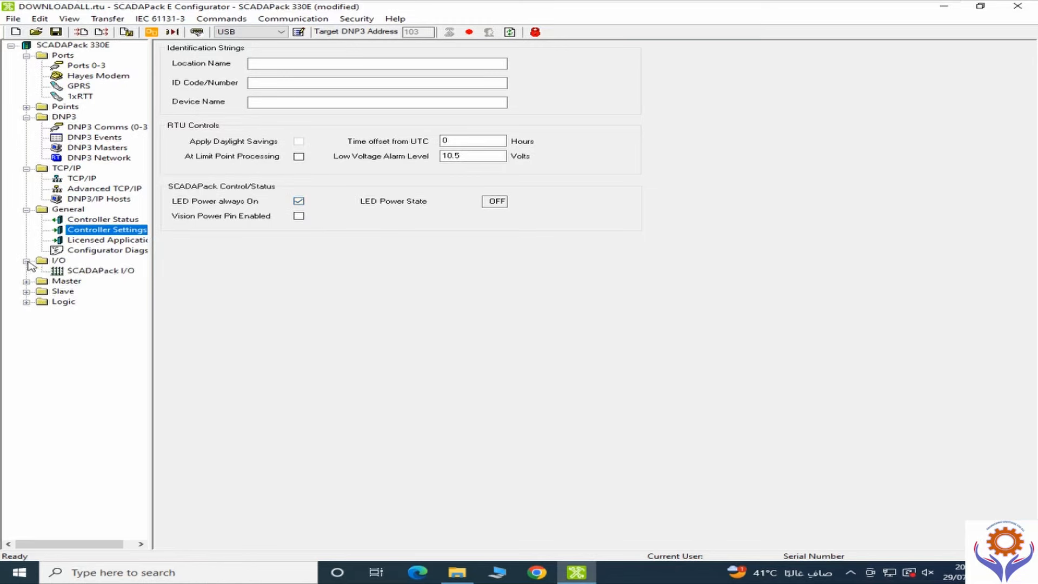
{"action": "left_click", "coordinate": [96, 271]}
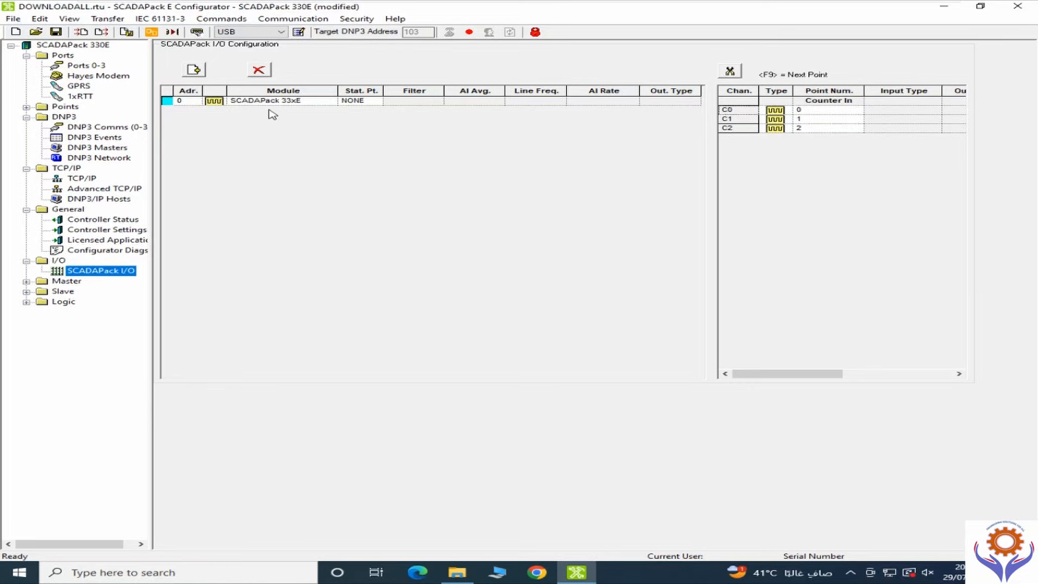
{"action": "left_click", "coordinate": [196, 72]}
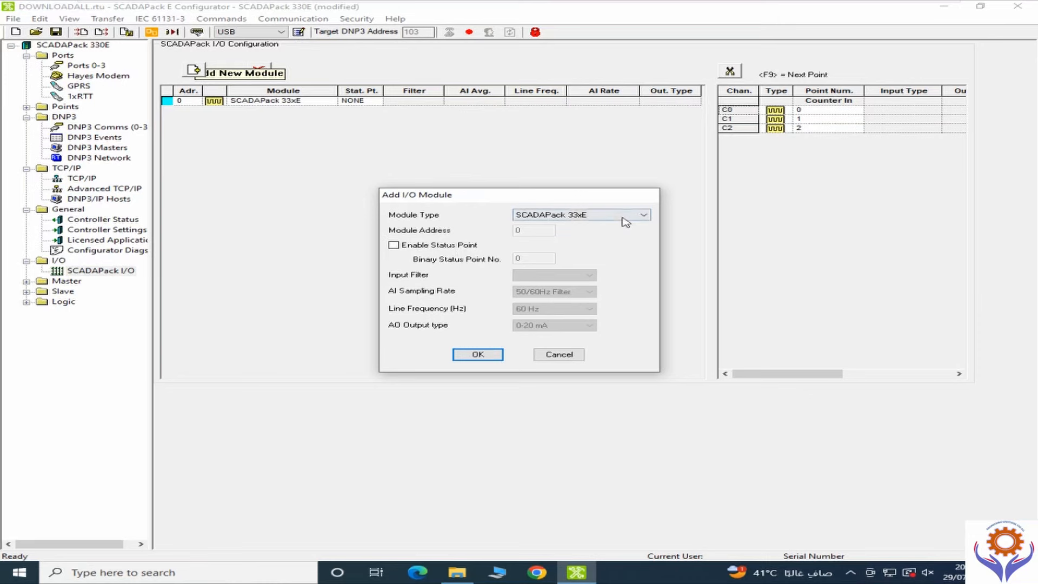
{"action": "left_click", "coordinate": [622, 215]}
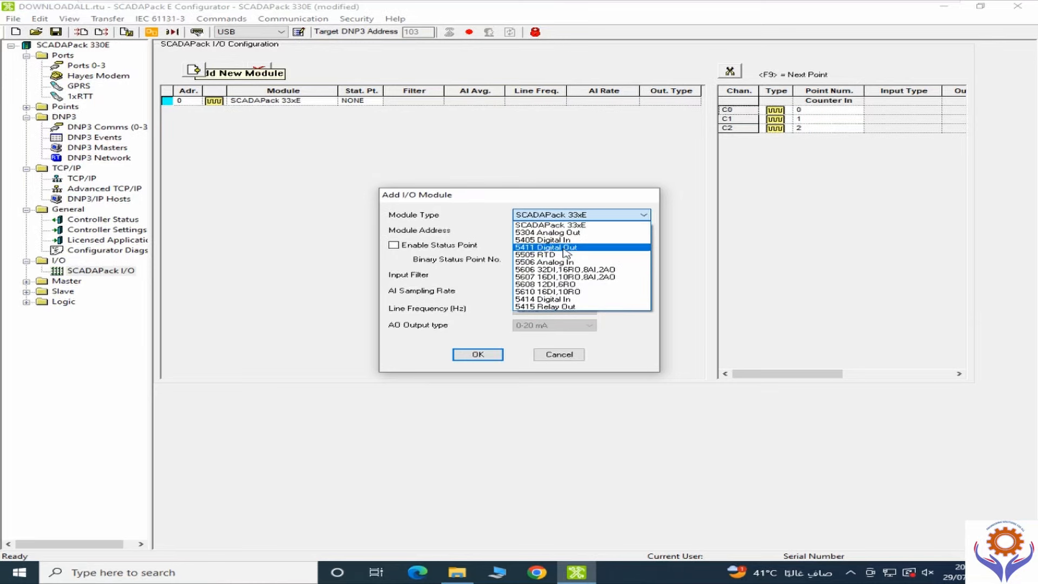
{"action": "left_click", "coordinate": [582, 364]}
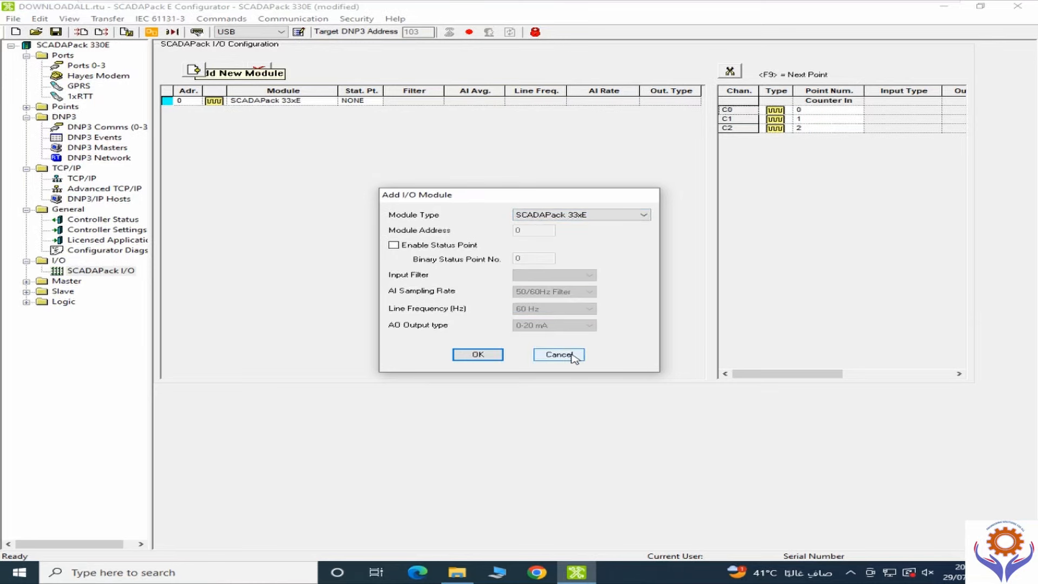
{"action": "left_click", "coordinate": [565, 355]}
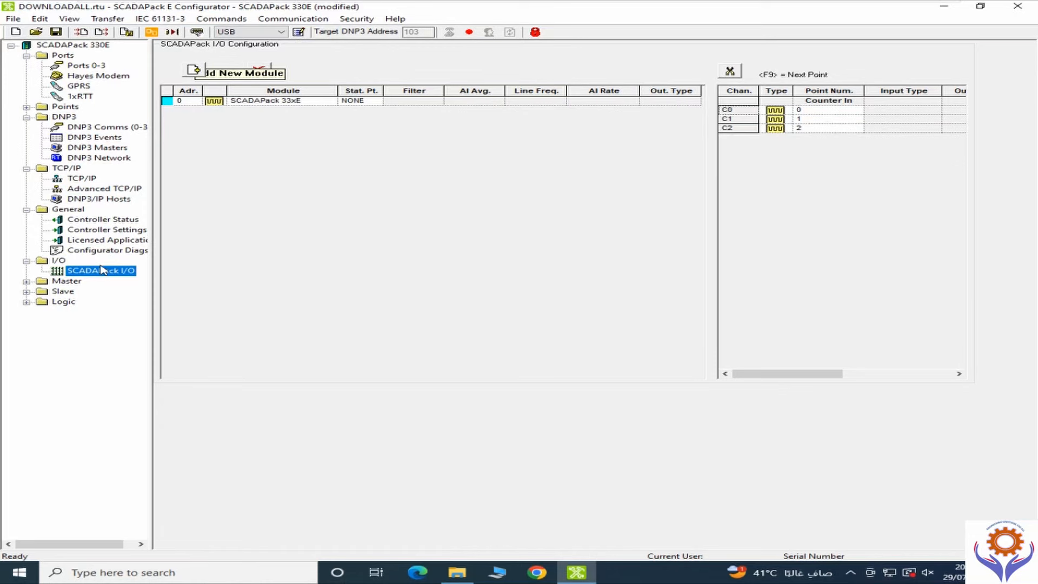
Examine the Data Concentrator and Modbus Scanner configurations among the master settings.
{"action": "left_click", "coordinate": [26, 282]}
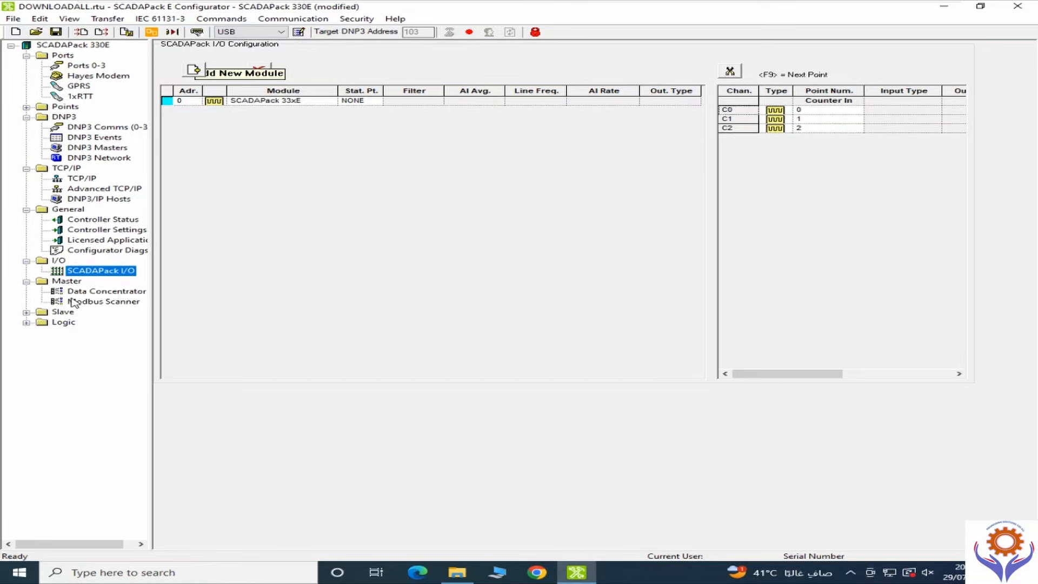
{"action": "left_click", "coordinate": [97, 292]}
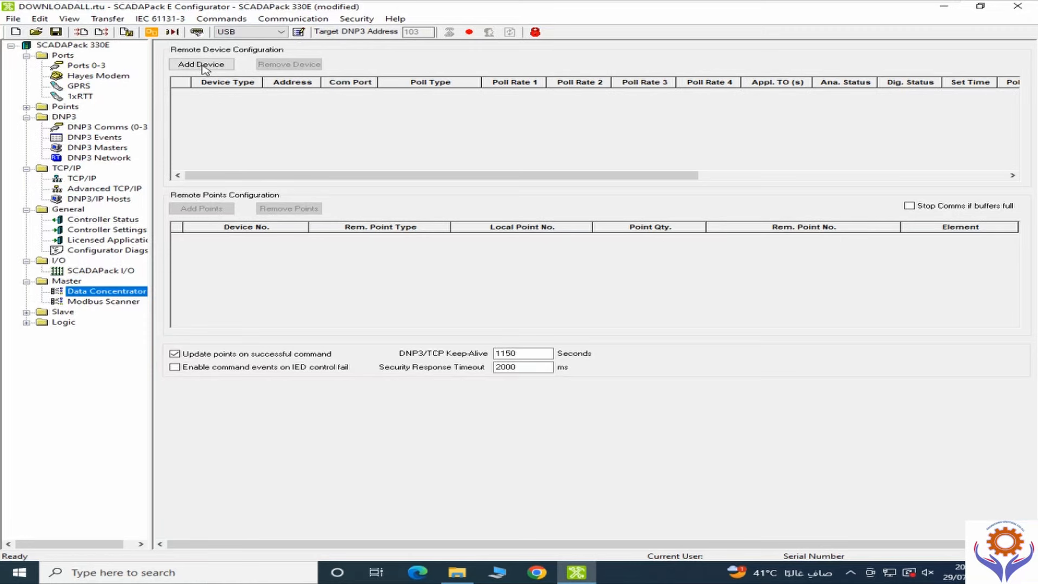
{"action": "left_click", "coordinate": [105, 303]}
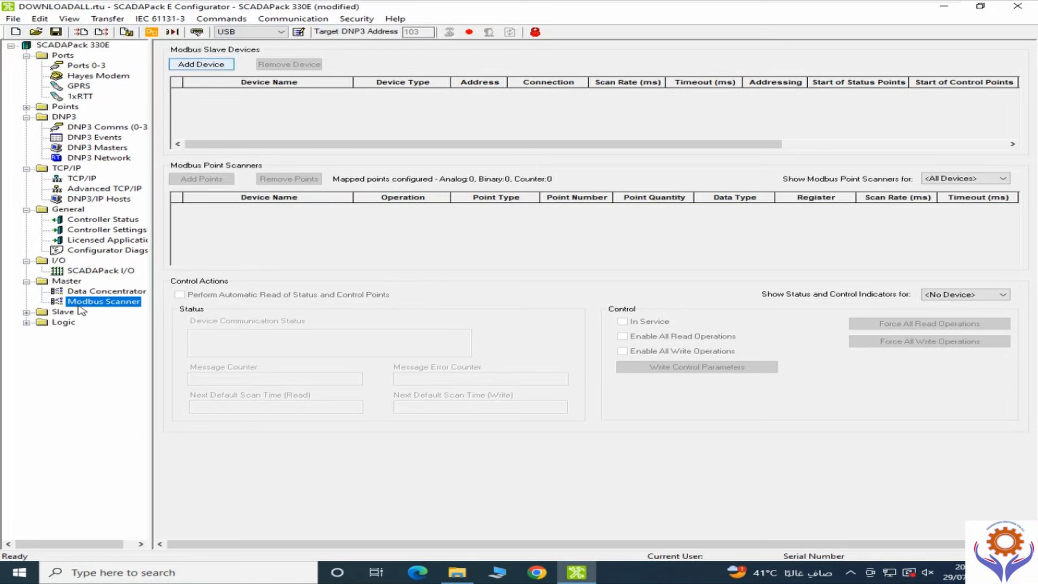
Review the IEC 61131-3 logic settings and keep Target 5 (SCADAPack Workbench) as the target type.
{"action": "left_click", "coordinate": [26, 322]}
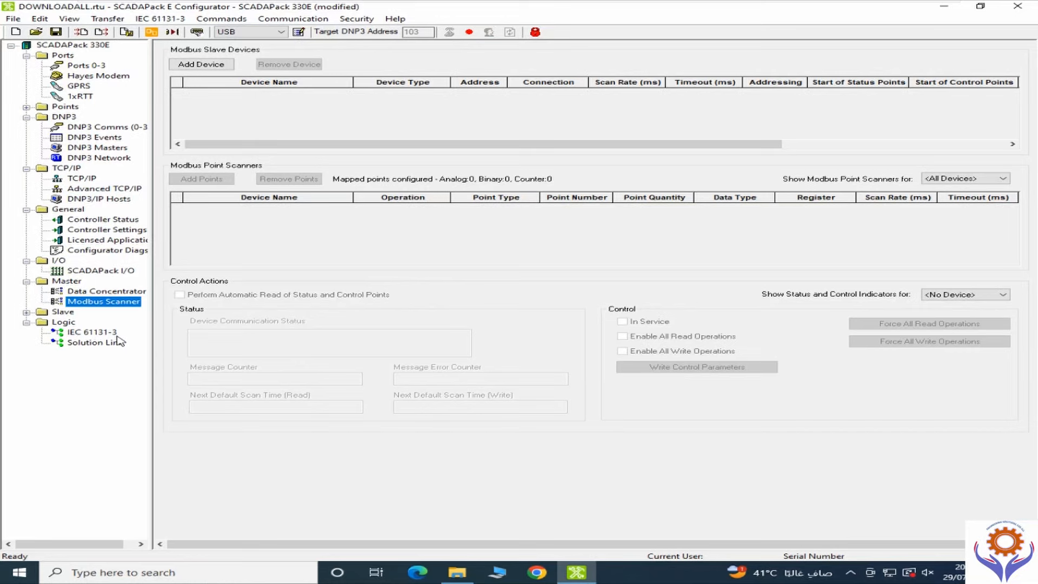
{"action": "left_click", "coordinate": [81, 334]}
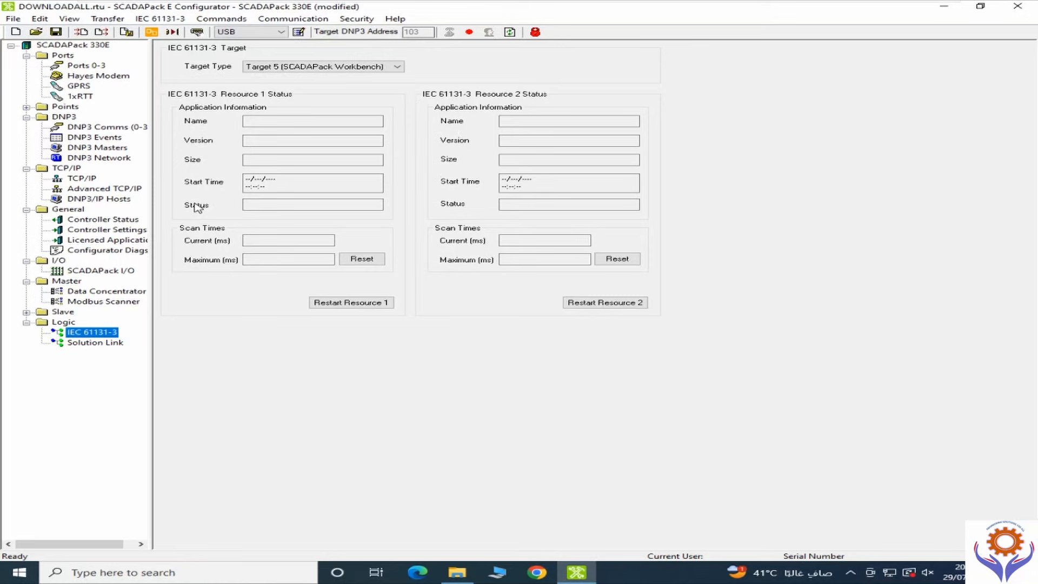
{"action": "left_click", "coordinate": [398, 69]}
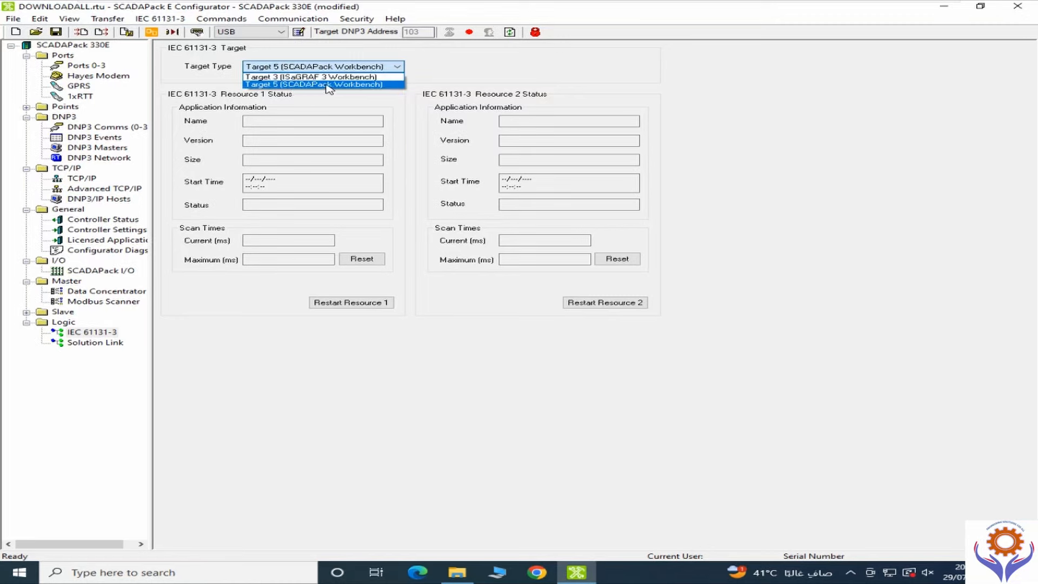
{"action": "left_click", "coordinate": [306, 85]}
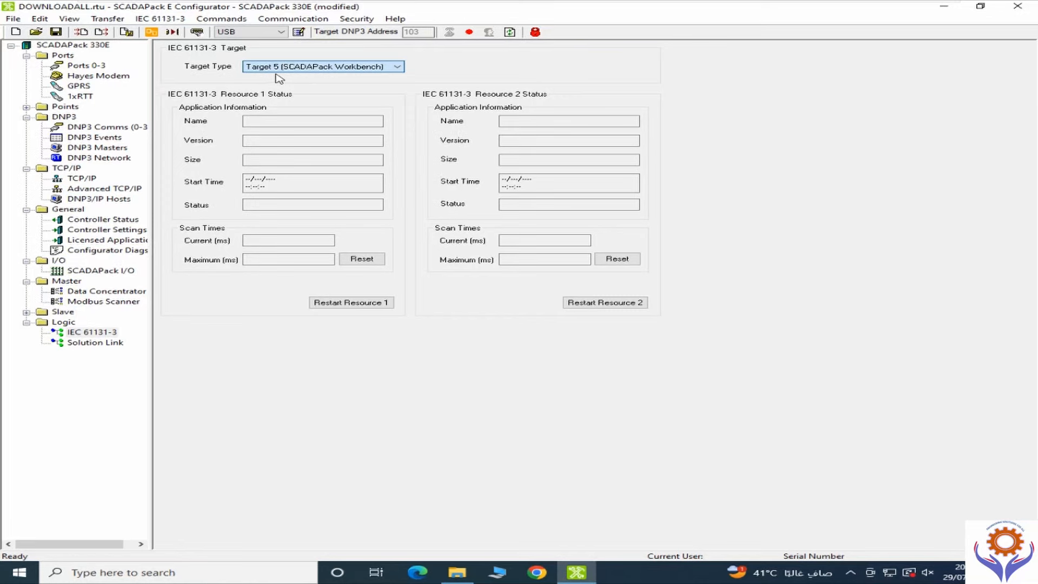
Open the HASSA_Z3.isasln solution in SCADAPack Workbench and show the properties of the connection between the LAN and the target.
{"action": "left_click", "coordinate": [151, 33]}
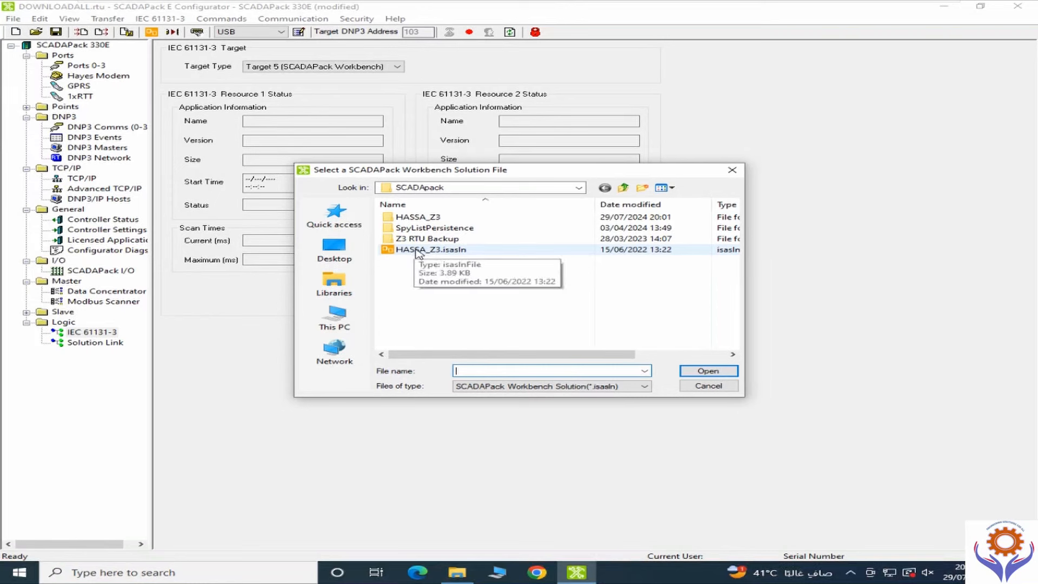
{"action": "double_click", "coordinate": [409, 250]}
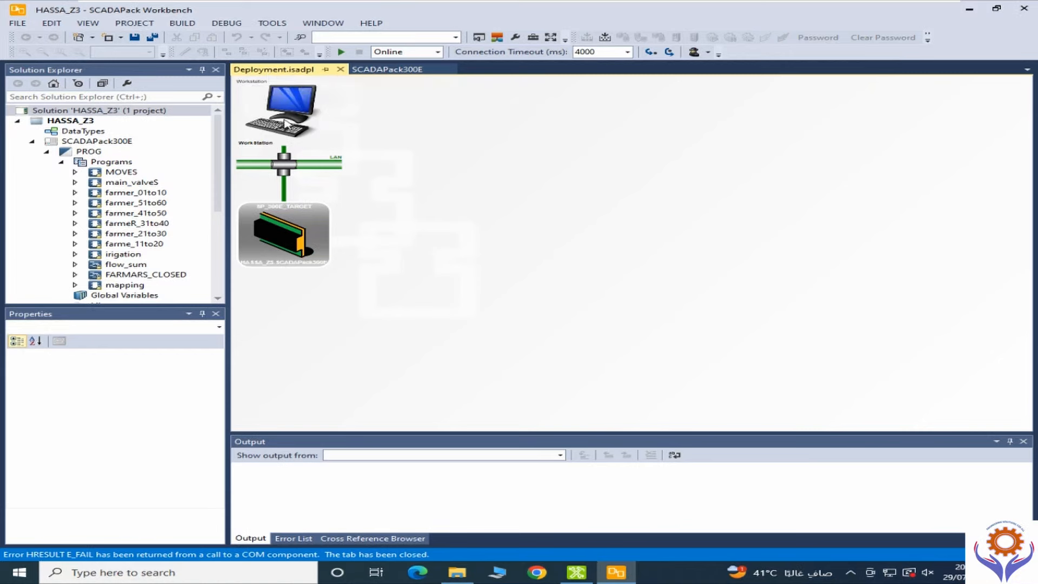
{"action": "left_click", "coordinate": [281, 168]}
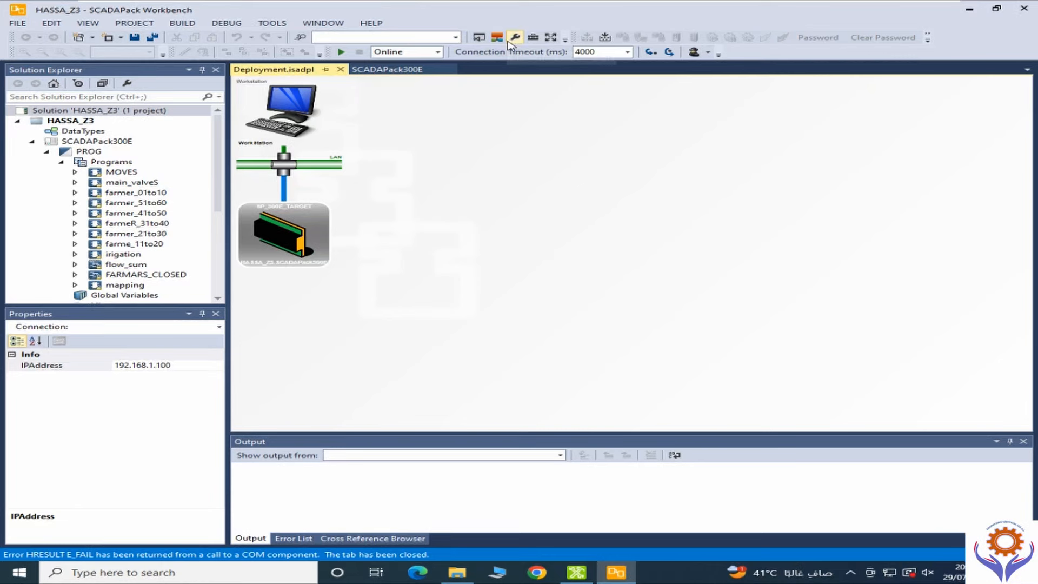
{"action": "left_click", "coordinate": [514, 41]}
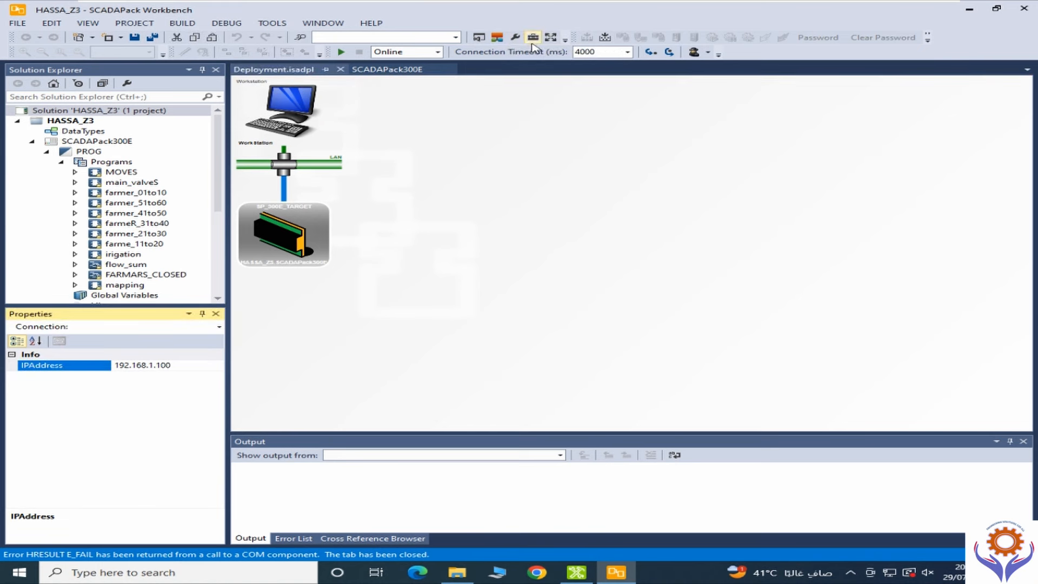
Display the Toolbox, check its General group, and close it again.
{"action": "left_click", "coordinate": [533, 38]}
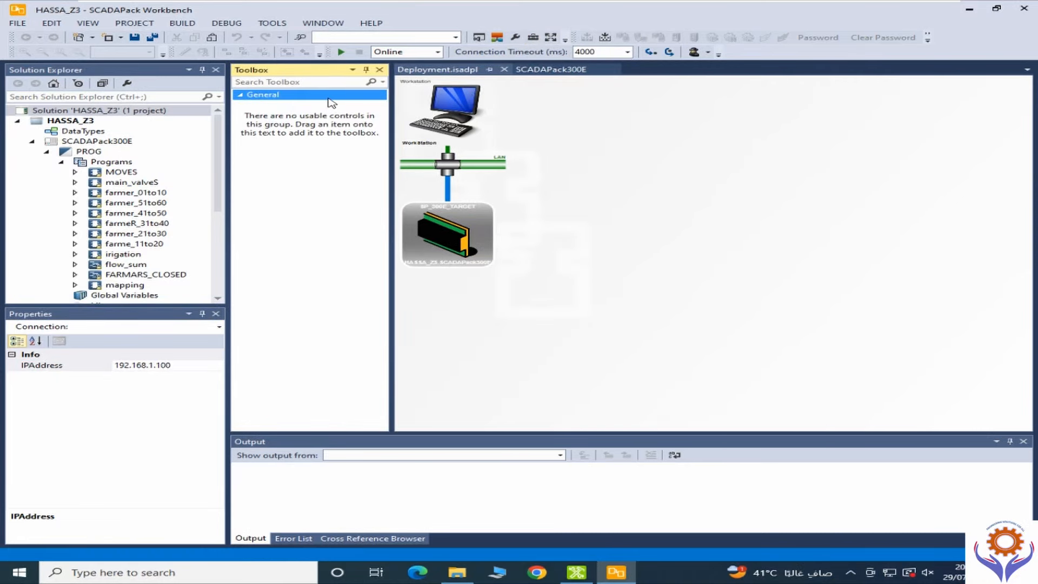
{"action": "left_click", "coordinate": [328, 98]}
{"action": "left_click", "coordinate": [241, 95]}
{"action": "left_click", "coordinate": [379, 69]}
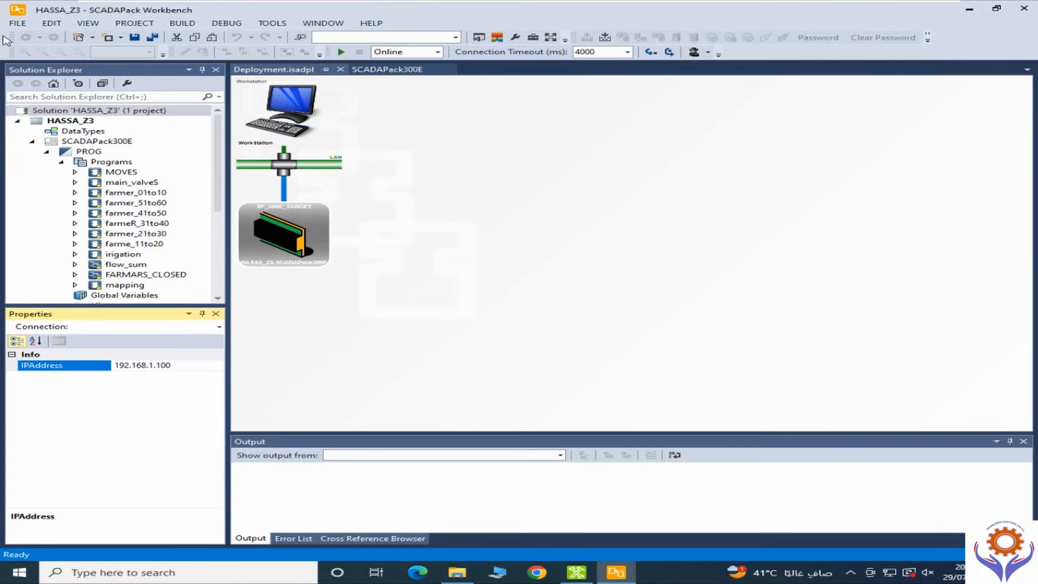
{"action": "left_click", "coordinate": [17, 24]}
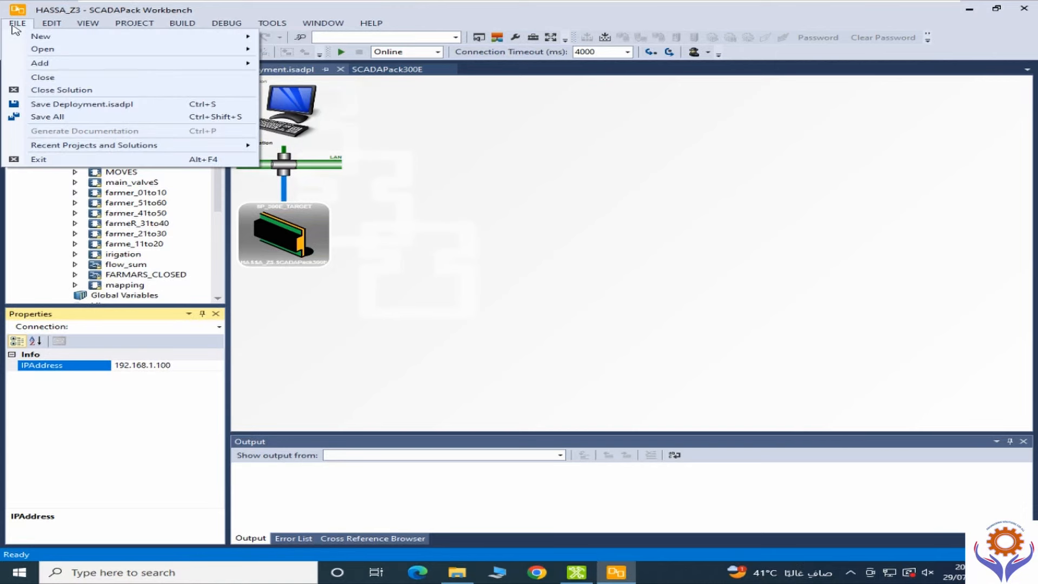
{"action": "mouse_move", "coordinate": [25, 51]}
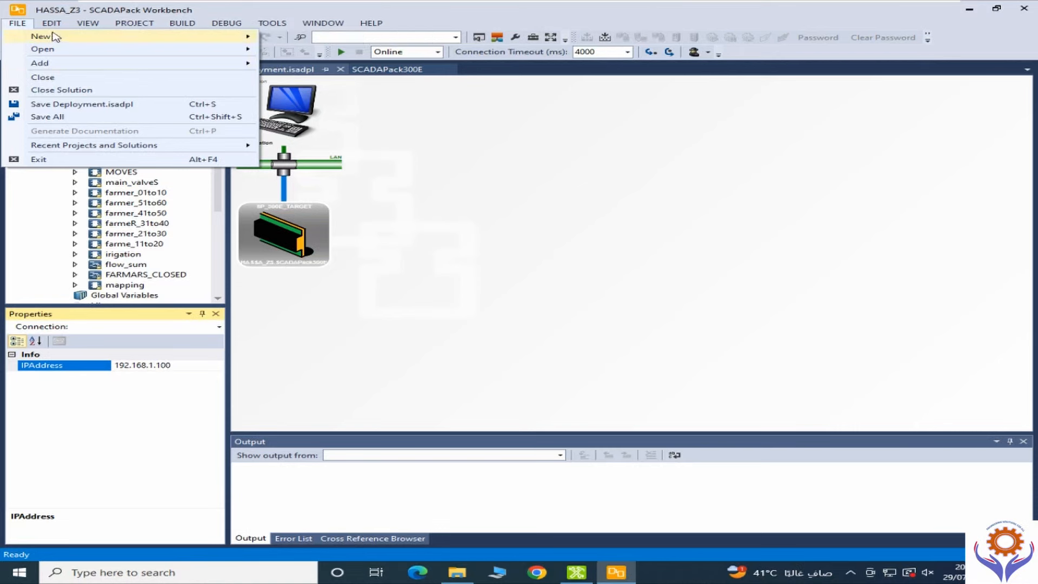
{"action": "mouse_move", "coordinate": [54, 25]}
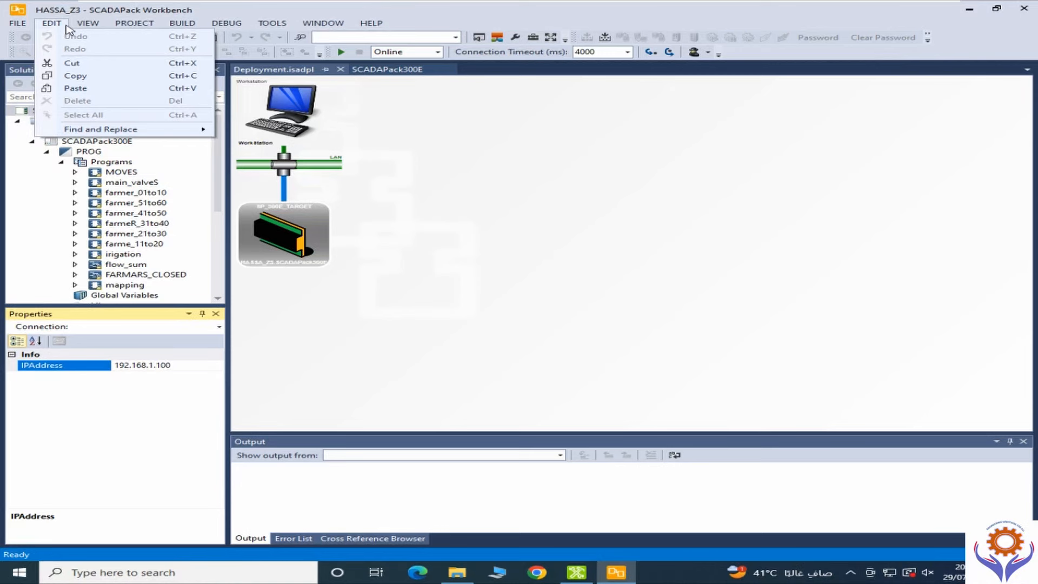
{"action": "mouse_move", "coordinate": [86, 28]}
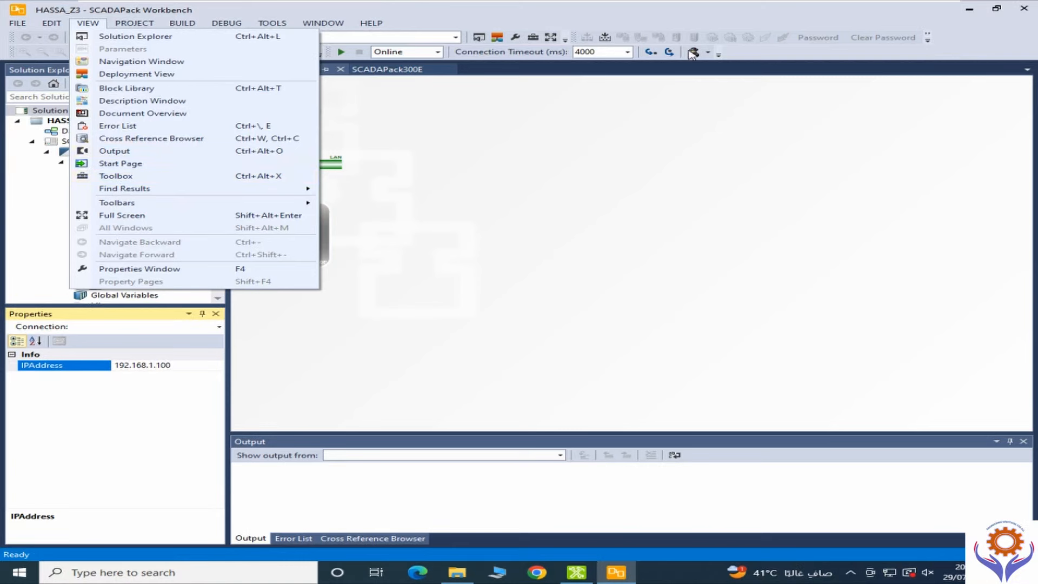
{"action": "left_click", "coordinate": [929, 40]}
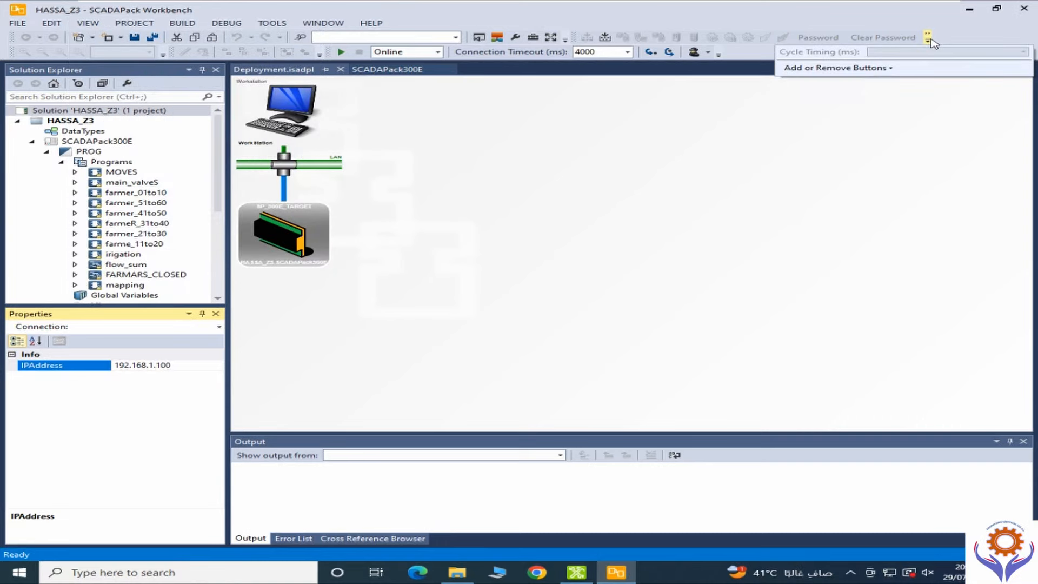
{"action": "mouse_move", "coordinate": [868, 74]}
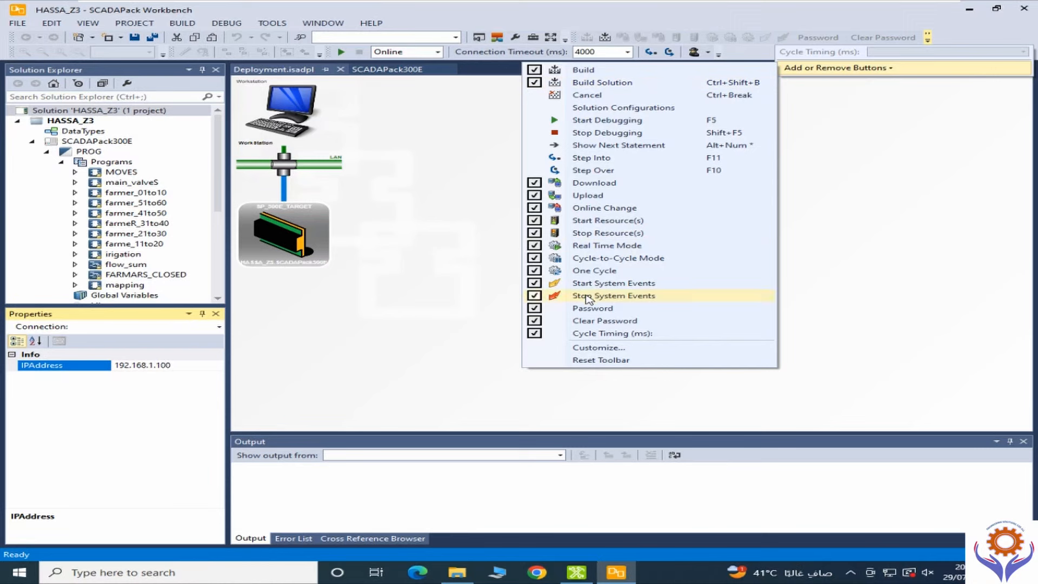
{"action": "left_click", "coordinate": [820, 224]}
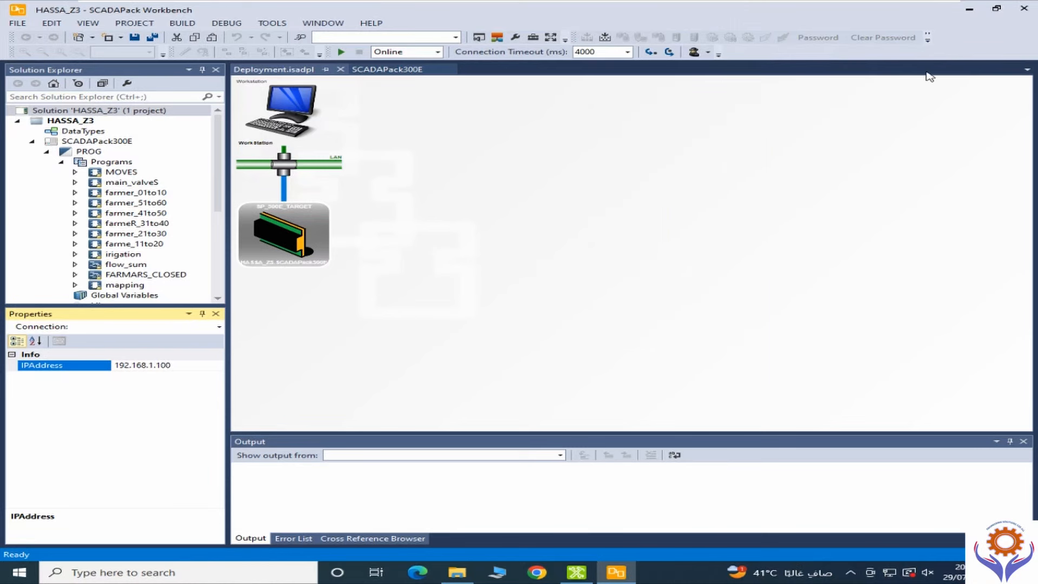
{"action": "left_click", "coordinate": [127, 24]}
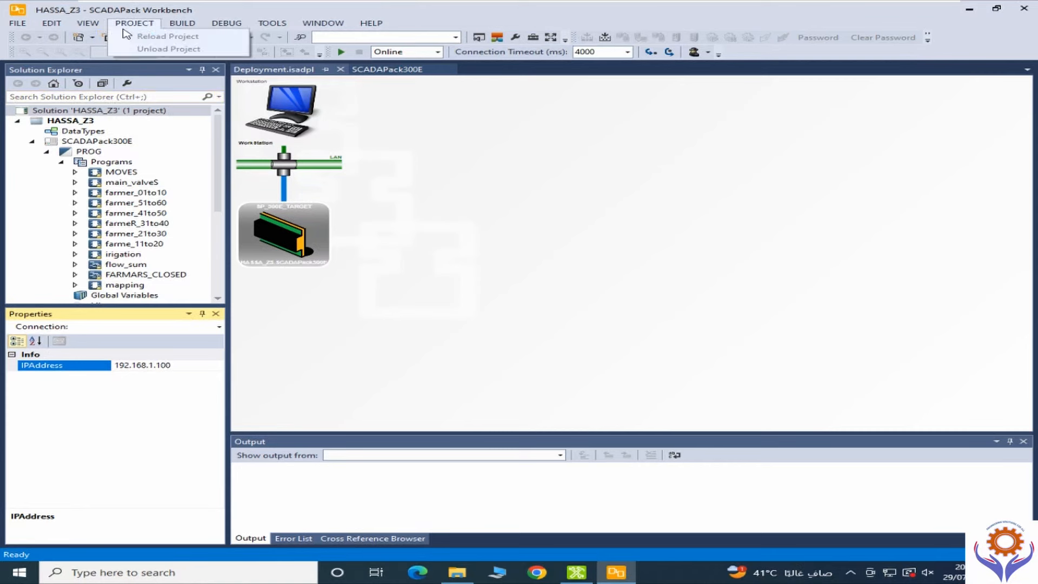
{"action": "mouse_move", "coordinate": [92, 24]}
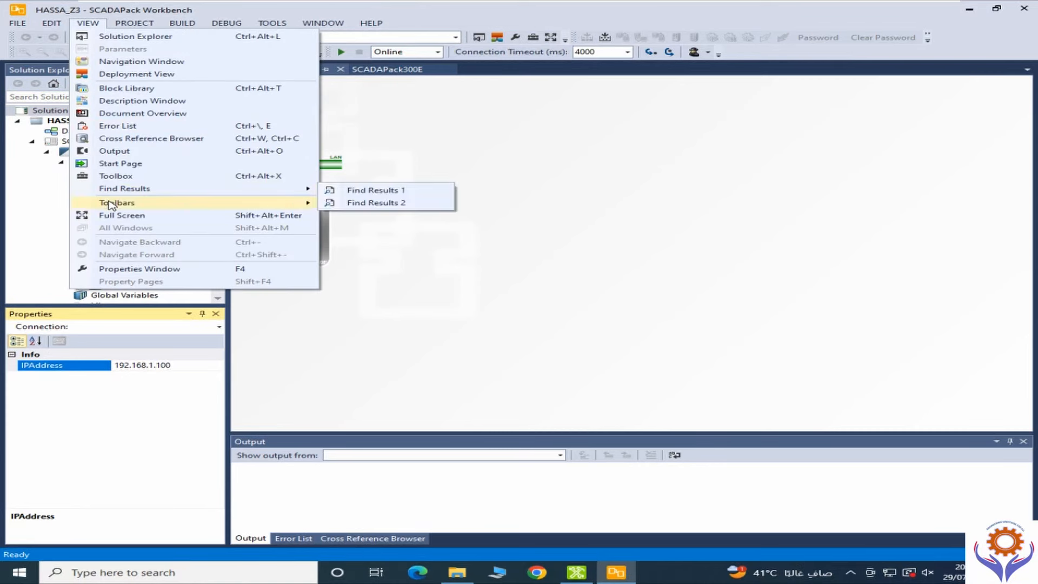
{"action": "mouse_move", "coordinate": [111, 204]}
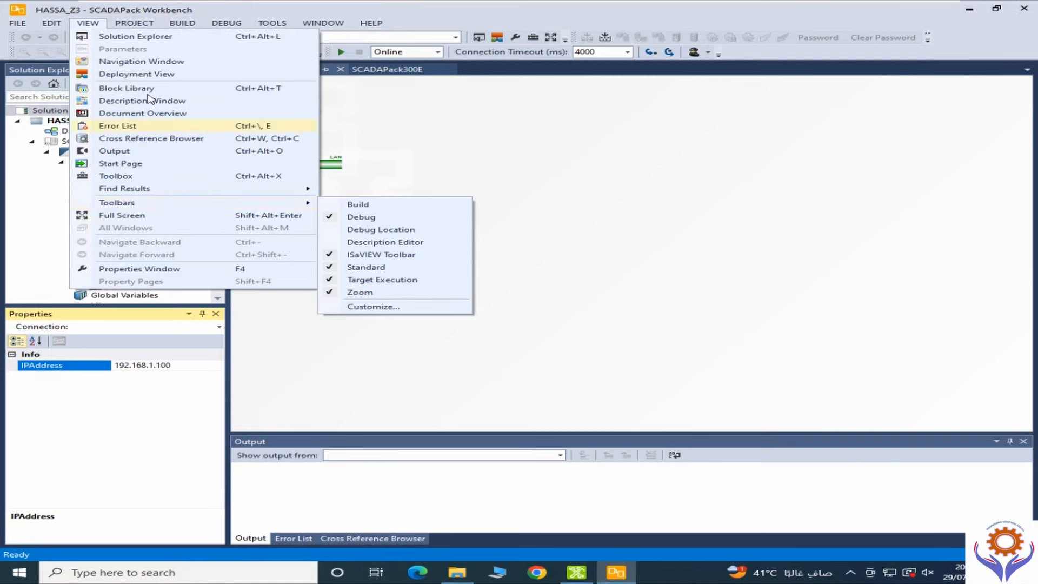
{"action": "mouse_move", "coordinate": [143, 23]}
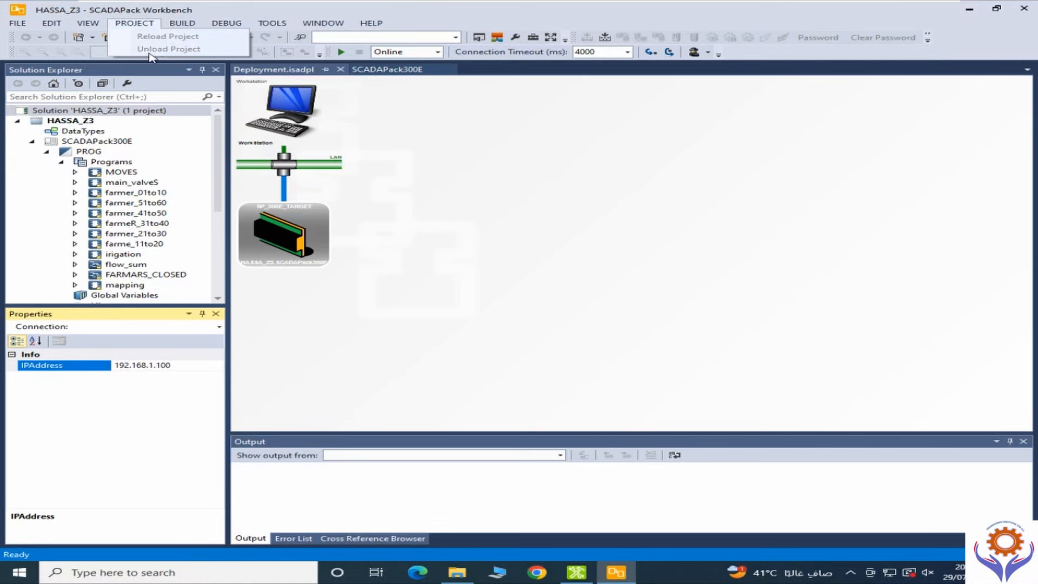
{"action": "mouse_move", "coordinate": [180, 27]}
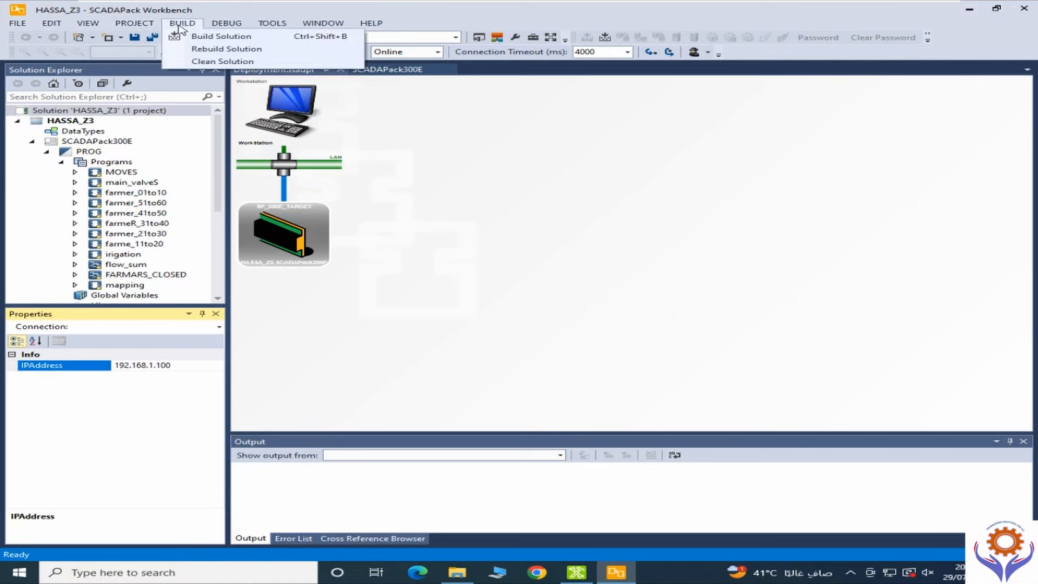
{"action": "mouse_move", "coordinate": [234, 28]}
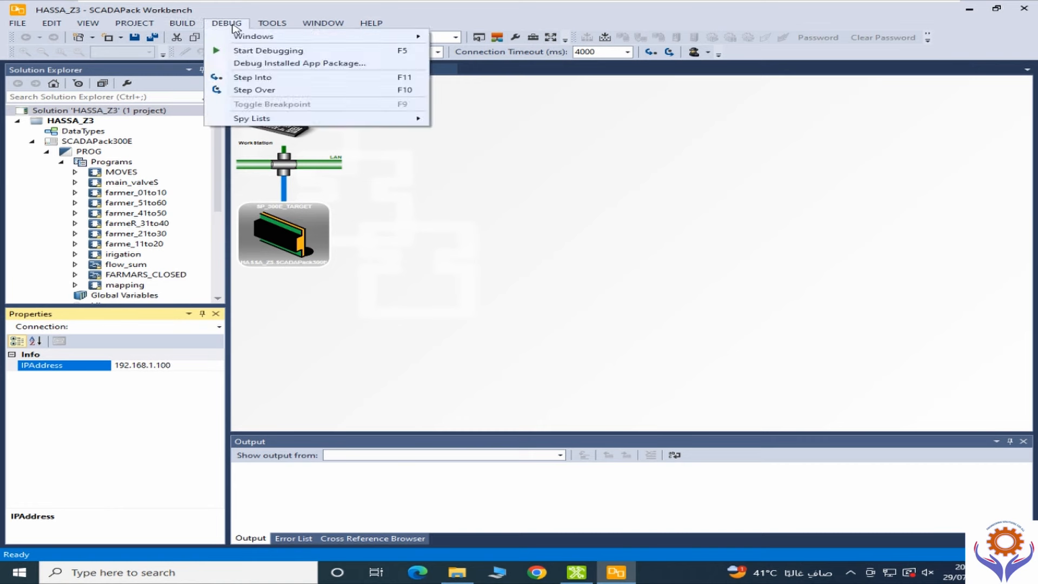
{"action": "mouse_move", "coordinate": [275, 28]}
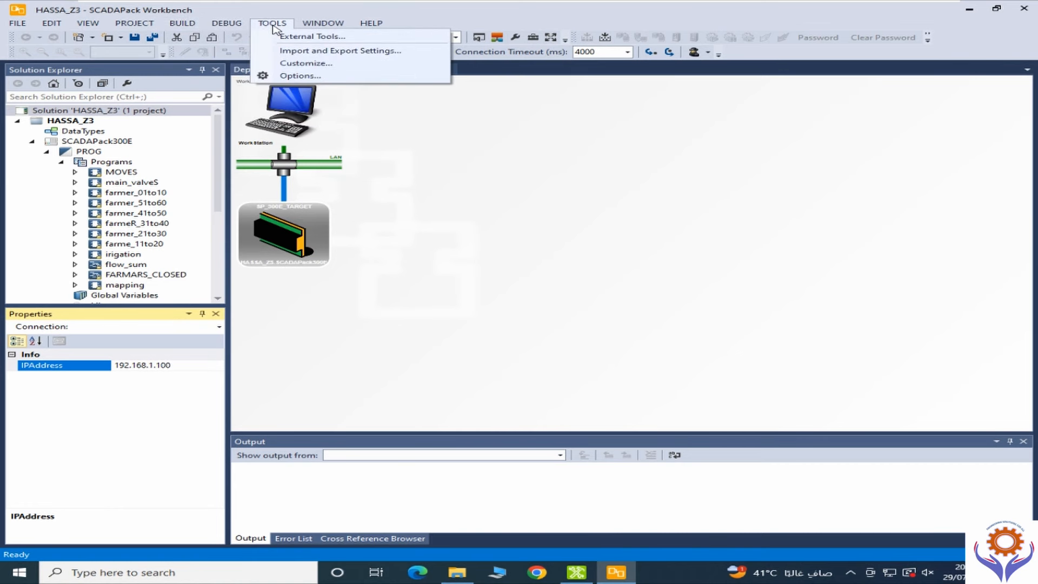
{"action": "left_click", "coordinate": [395, 179]}
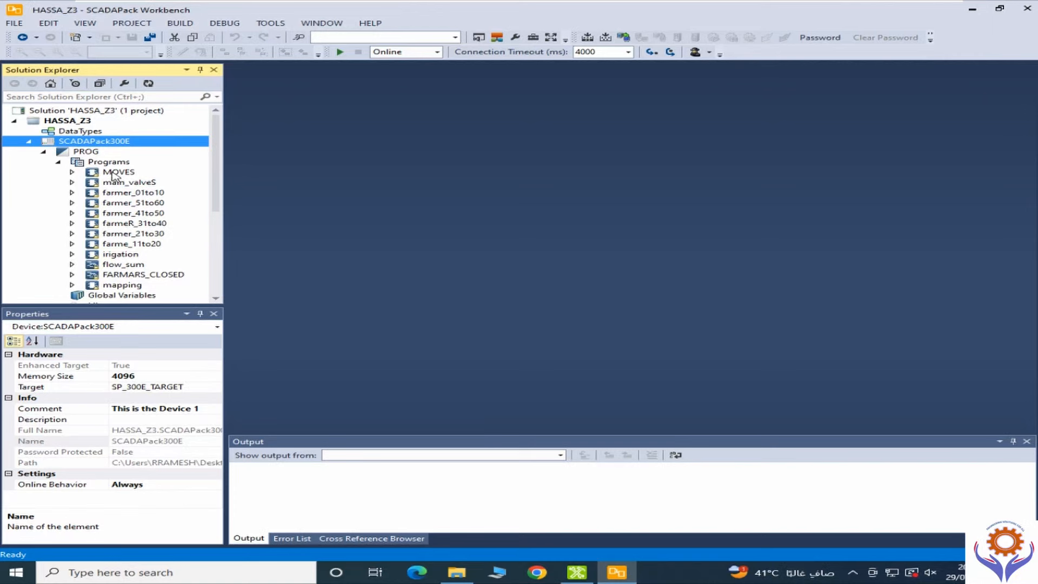
Open the password-protected MOVES program by entering its password, and view its function block diagram.
{"action": "double_click", "coordinate": [116, 172]}
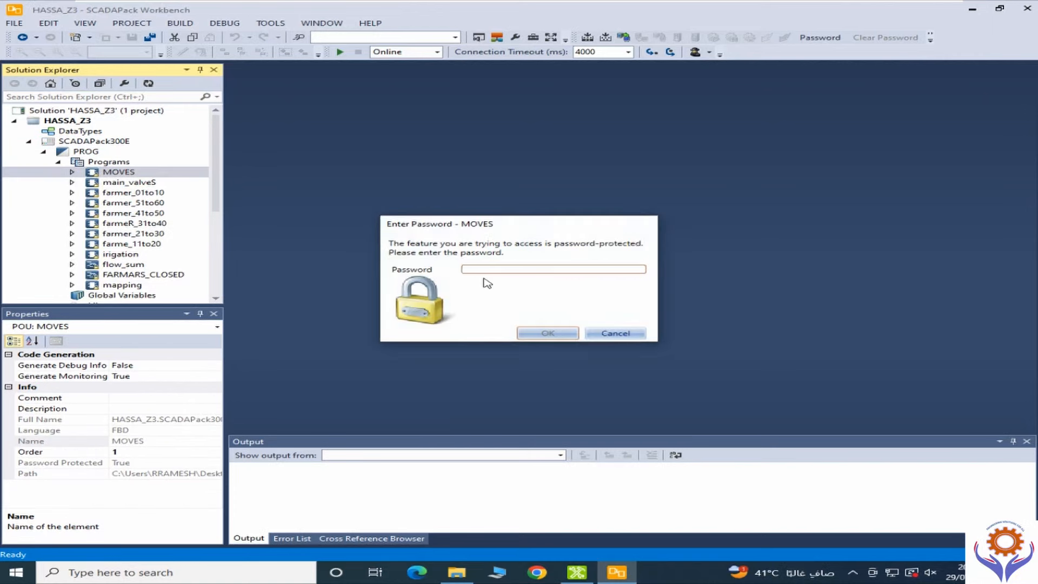
{"action": "key", "text": "ctrl+v"}
{"action": "key", "text": "Return"}
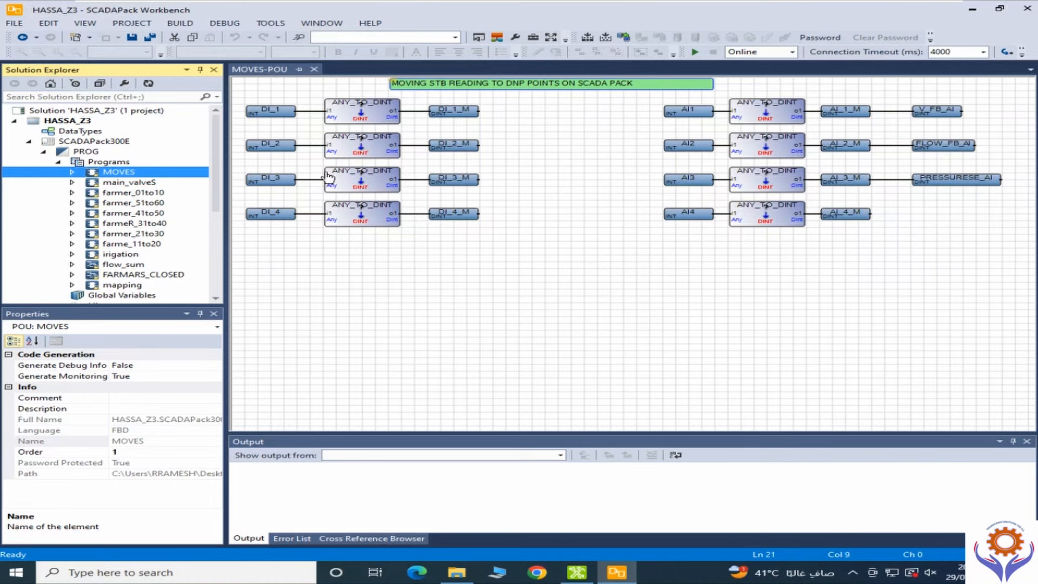
{"action": "mouse_move", "coordinate": [454, 218]}
Check which elements can be inserted into the MOVES diagram, from Variable to Jump, without adding any.
{"action": "right_click", "coordinate": [349, 288]}
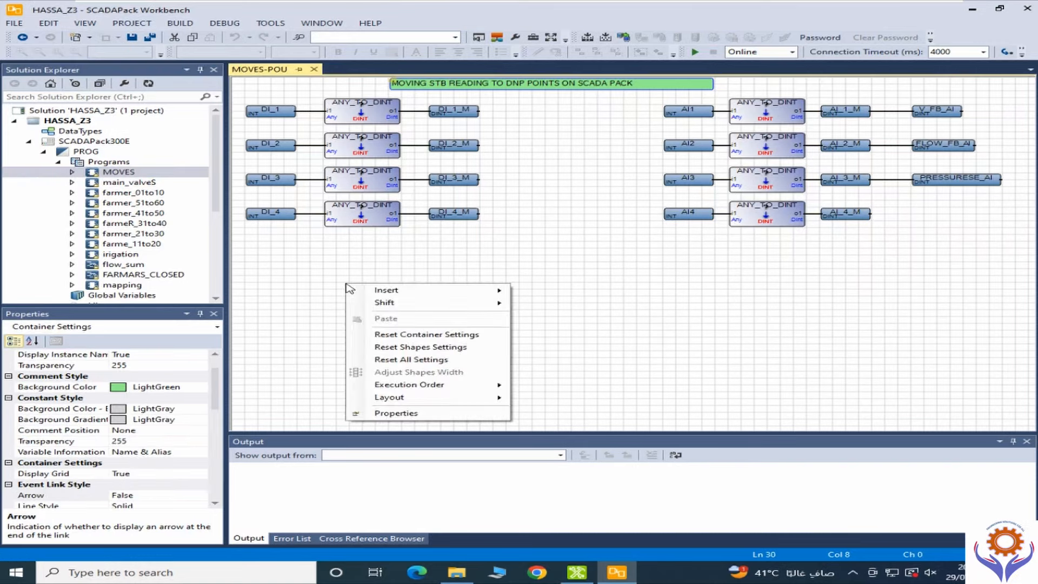
{"action": "right_click", "coordinate": [324, 257]}
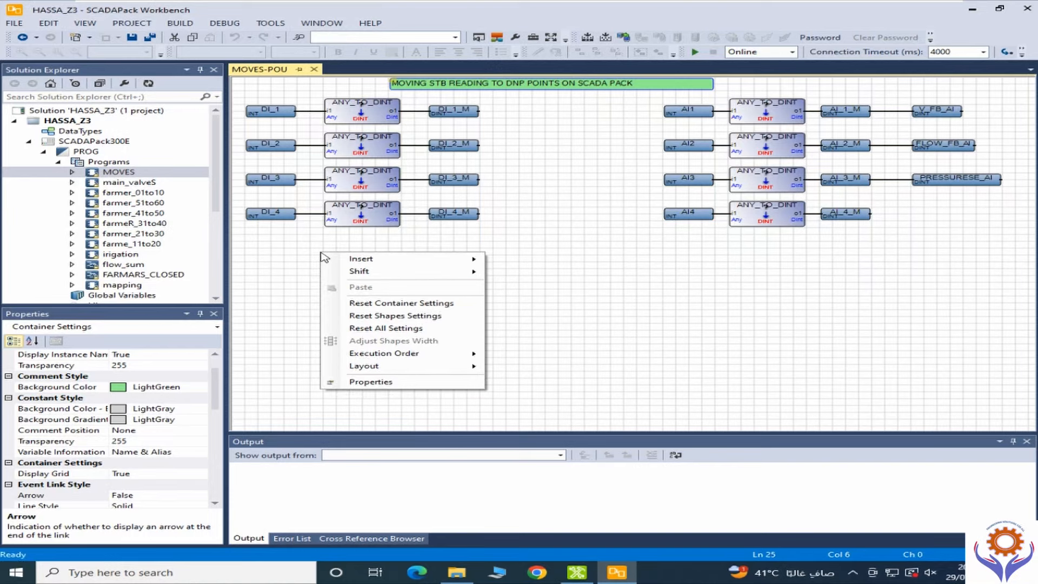
{"action": "mouse_move", "coordinate": [381, 265]}
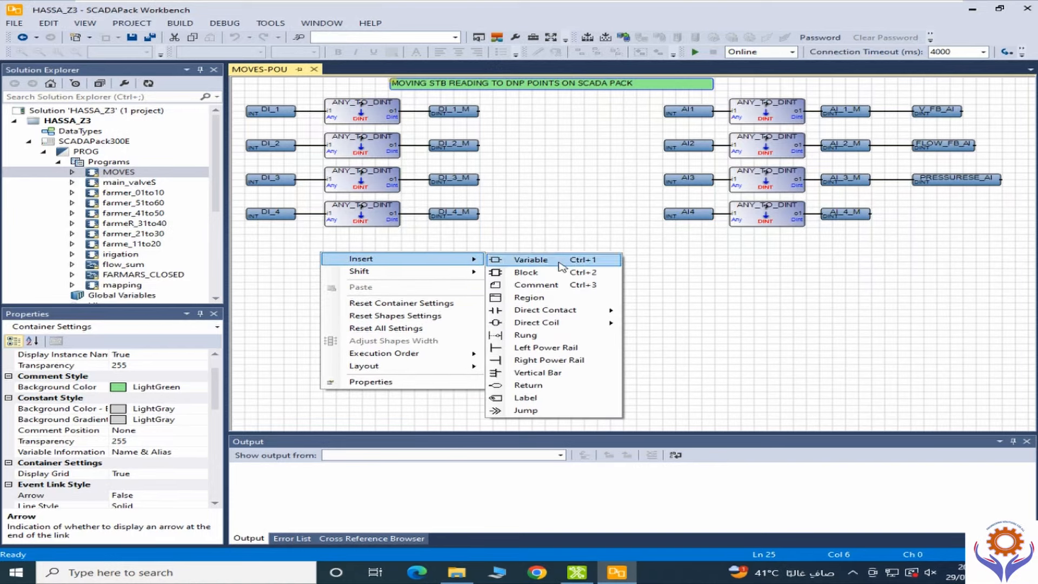
{"action": "mouse_move", "coordinate": [547, 313]}
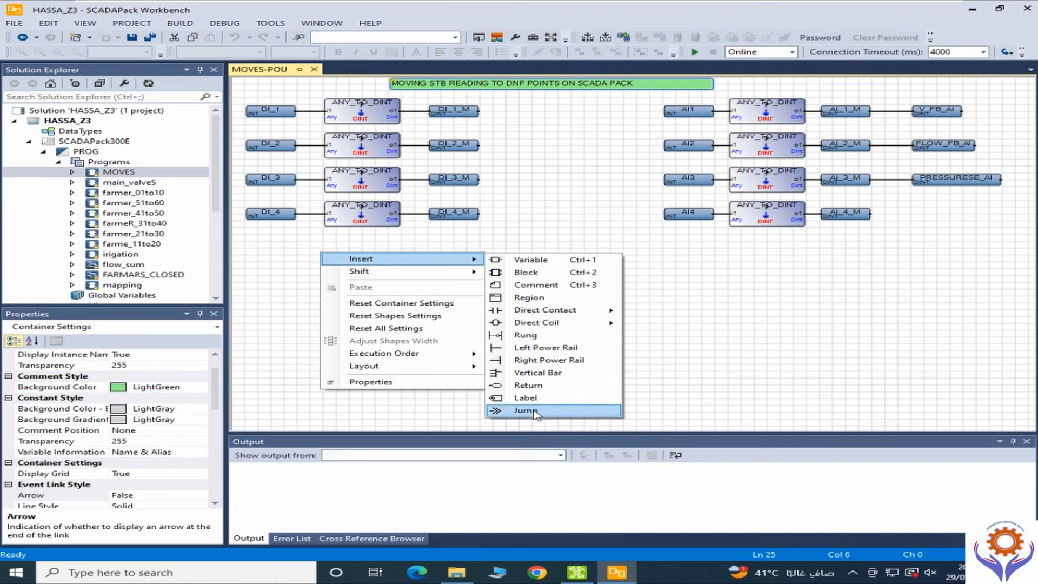
{"action": "left_click", "coordinate": [684, 313]}
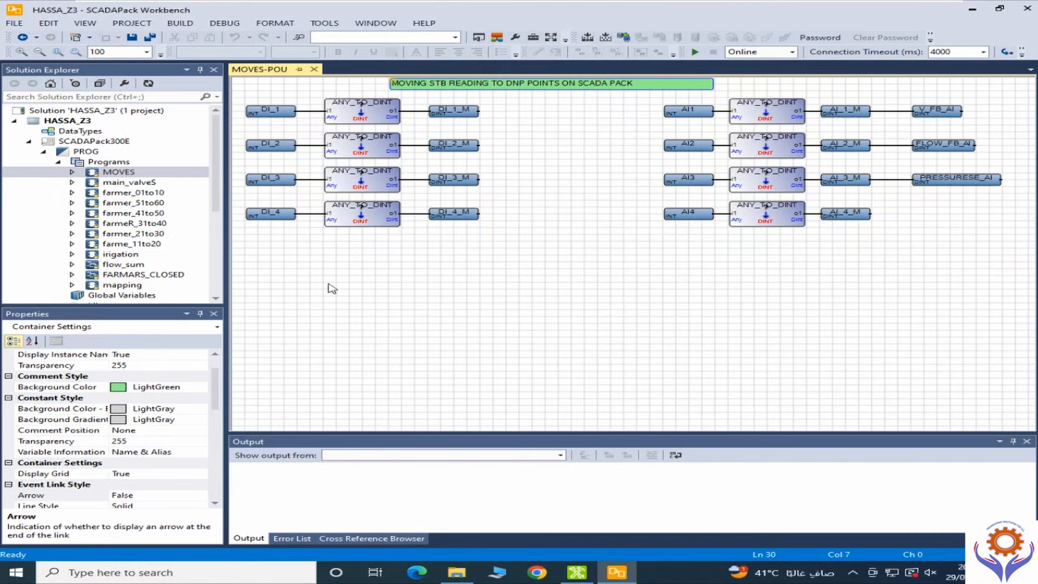
Check the commands available for the farmer_41to50 program without running any.
{"action": "left_click_drag", "start_coordinate": [216, 140], "coordinate": [214, 167]}
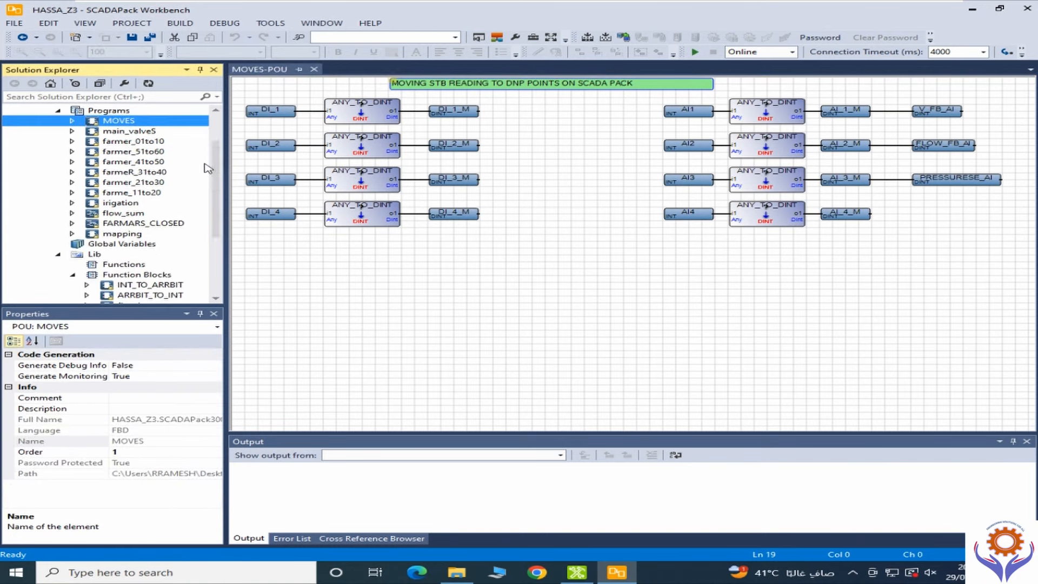
{"action": "left_click", "coordinate": [125, 165]}
{"action": "right_click", "coordinate": [125, 165]}
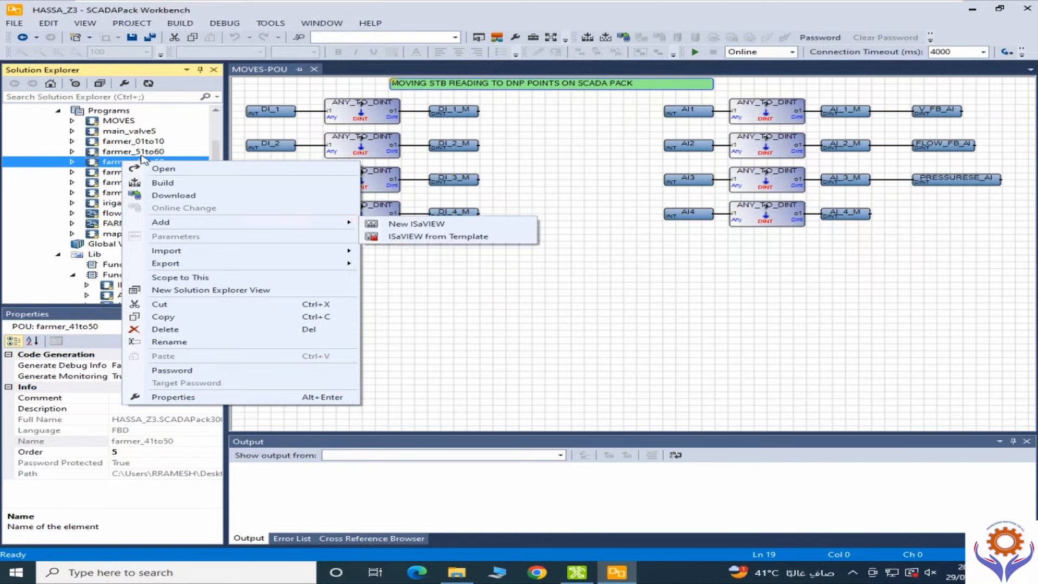
{"action": "left_click", "coordinate": [117, 164]}
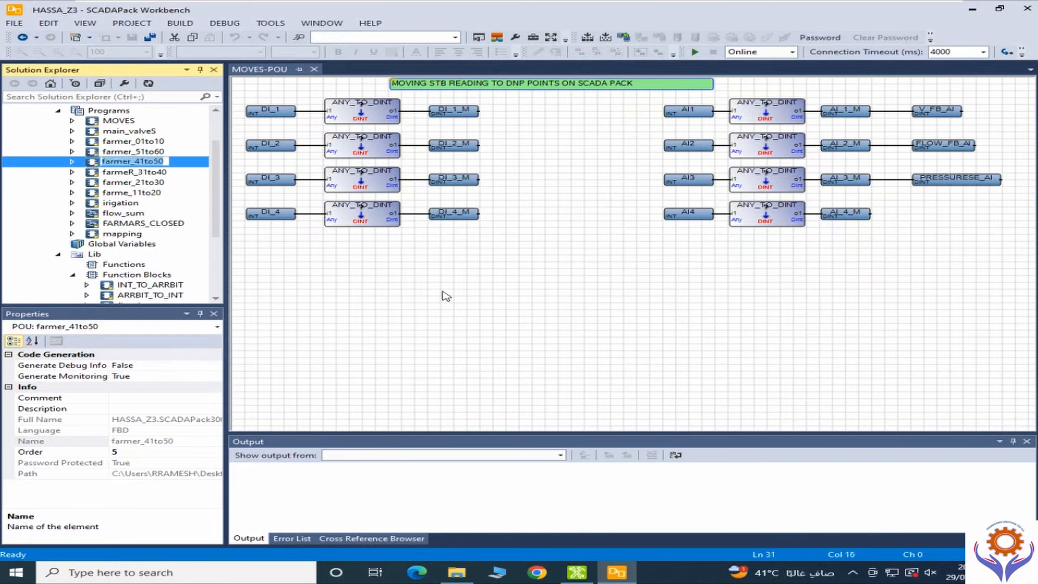
Open the farmer_51to60 program by entering its password, and view the inputs and outputs of the FO51 outlet block.
{"action": "double_click", "coordinate": [106, 153]}
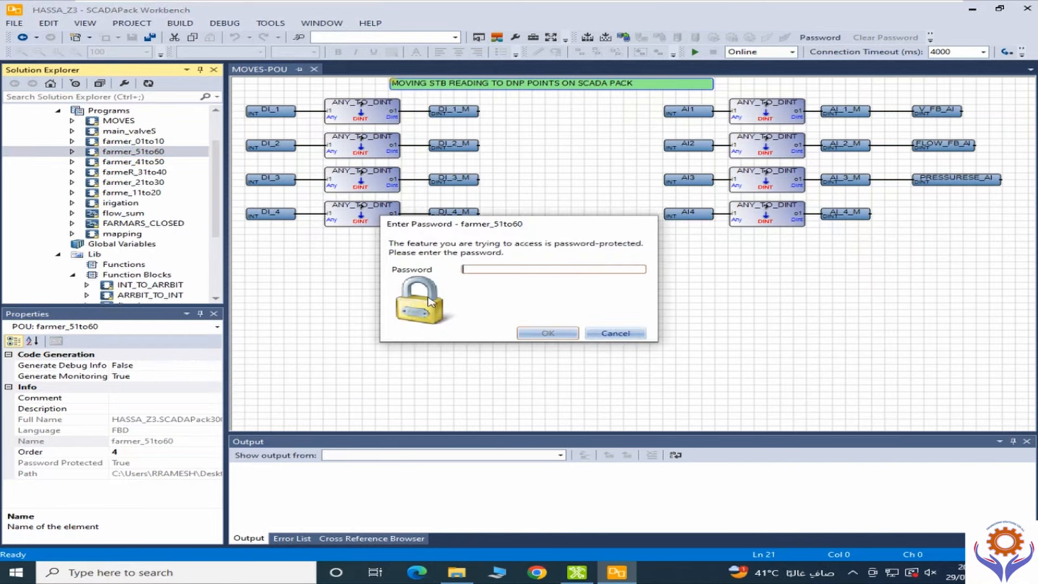
{"action": "key", "text": "ctrl+v"}
{"action": "key", "text": "Return"}
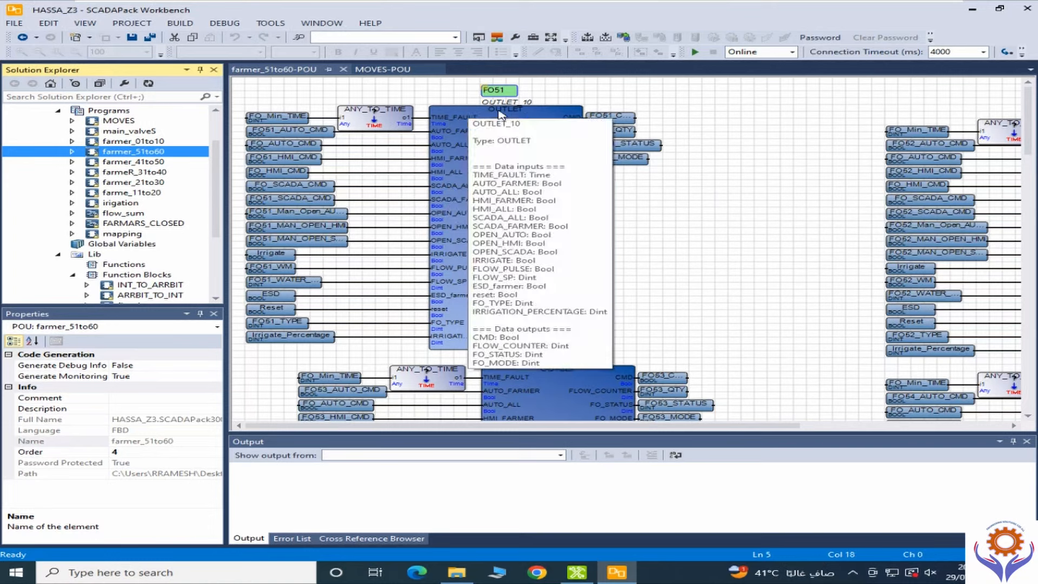
{"action": "mouse_move", "coordinate": [542, 267]}
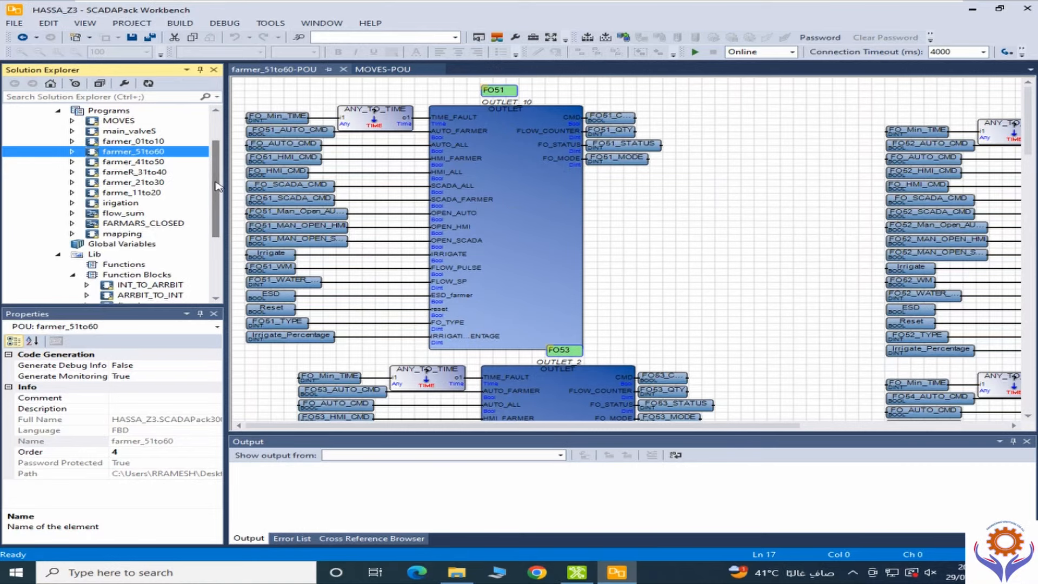
Show the function block logic behind the OUTLET_10 block, entering the password for OUTLET.
{"action": "scroll", "coordinate": [216, 185], "scroll_direction": "down", "scroll_amount": 2}
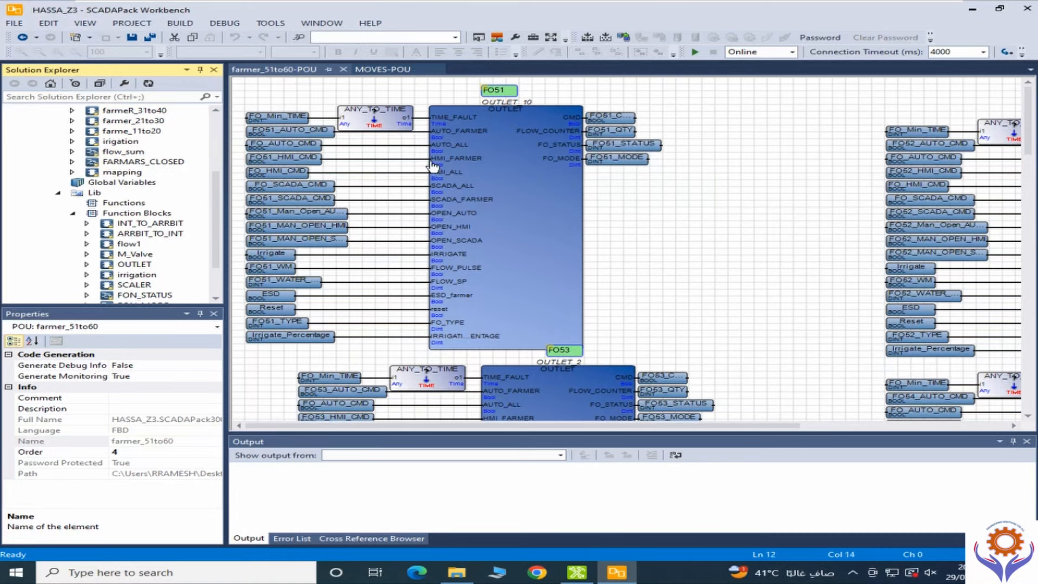
{"action": "mouse_move", "coordinate": [505, 118]}
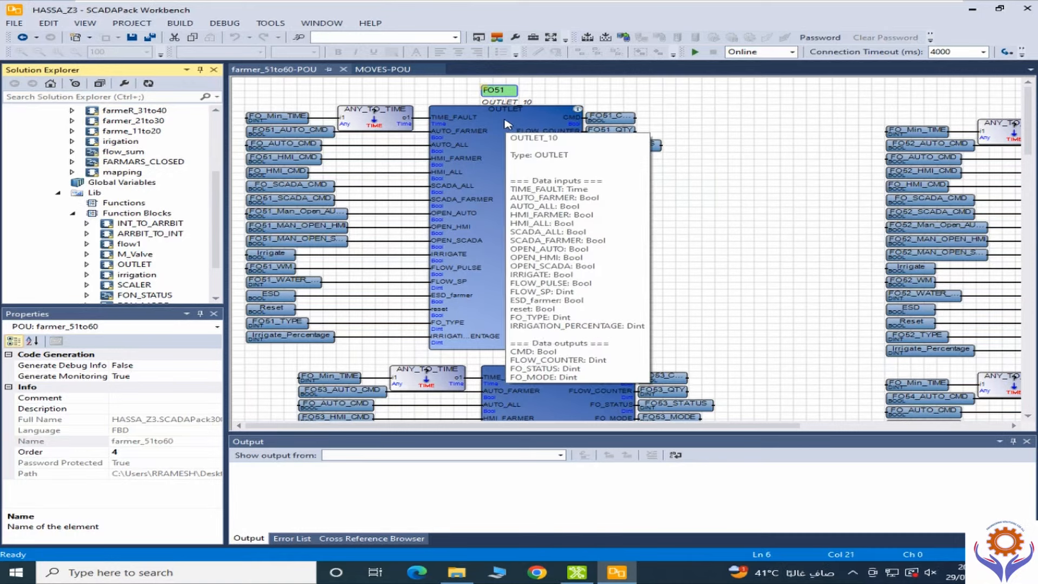
{"action": "left_click", "coordinate": [130, 265]}
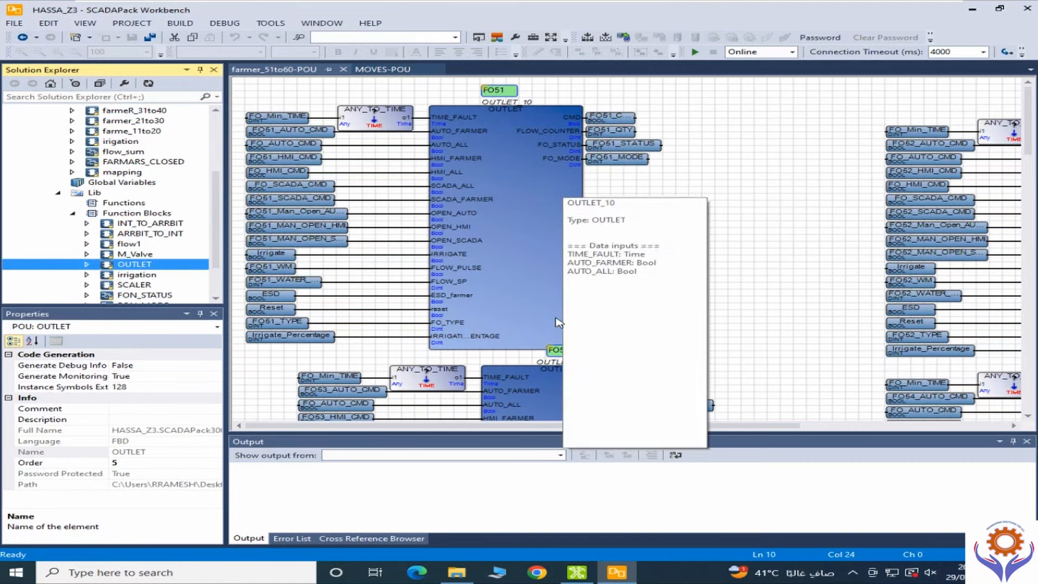
{"action": "right_click", "coordinate": [507, 214]}
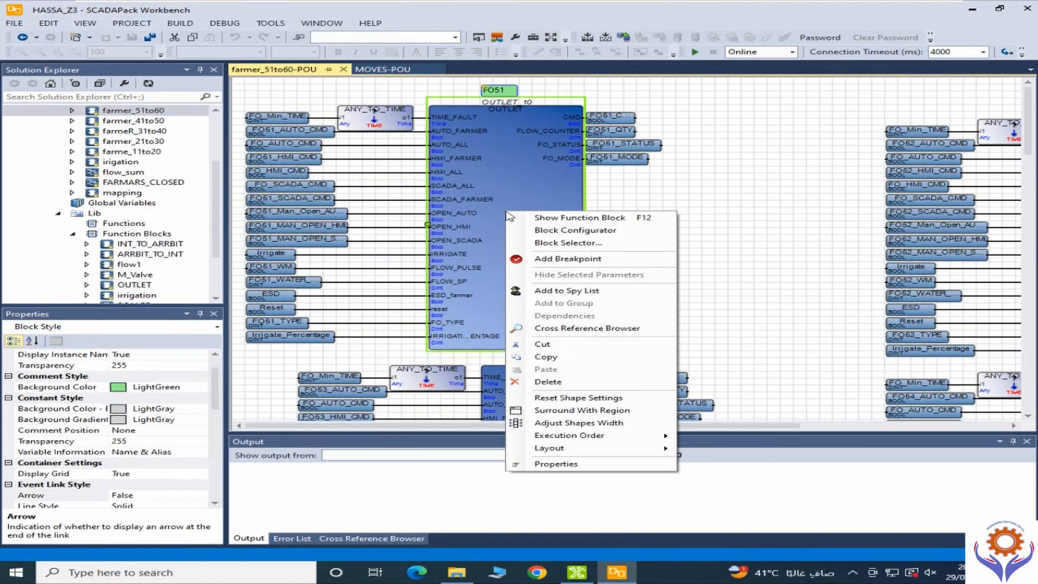
{"action": "left_click", "coordinate": [569, 219]}
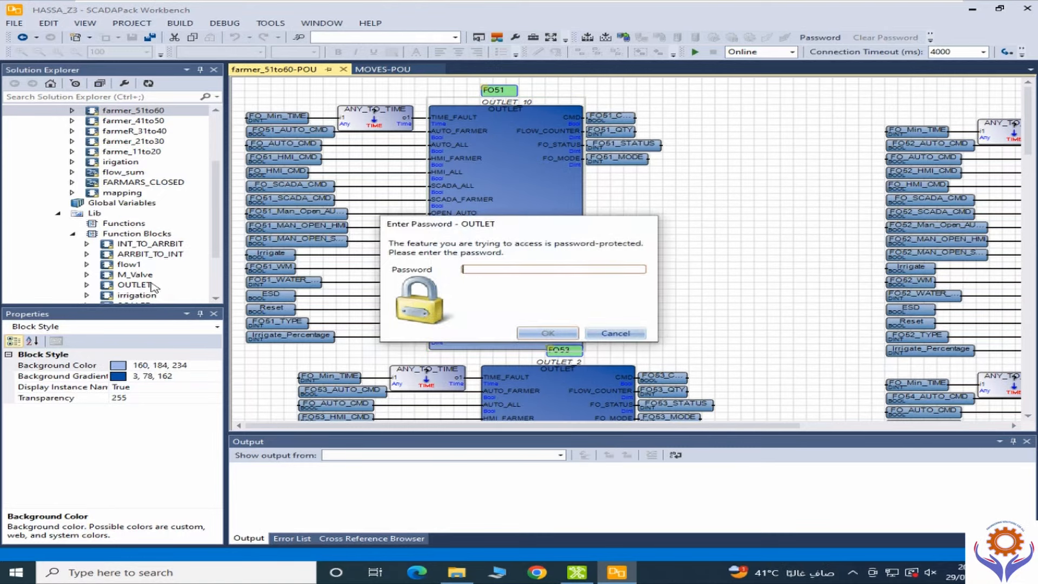
{"action": "key", "text": "ctrl+v"}
{"action": "key", "text": "Return"}
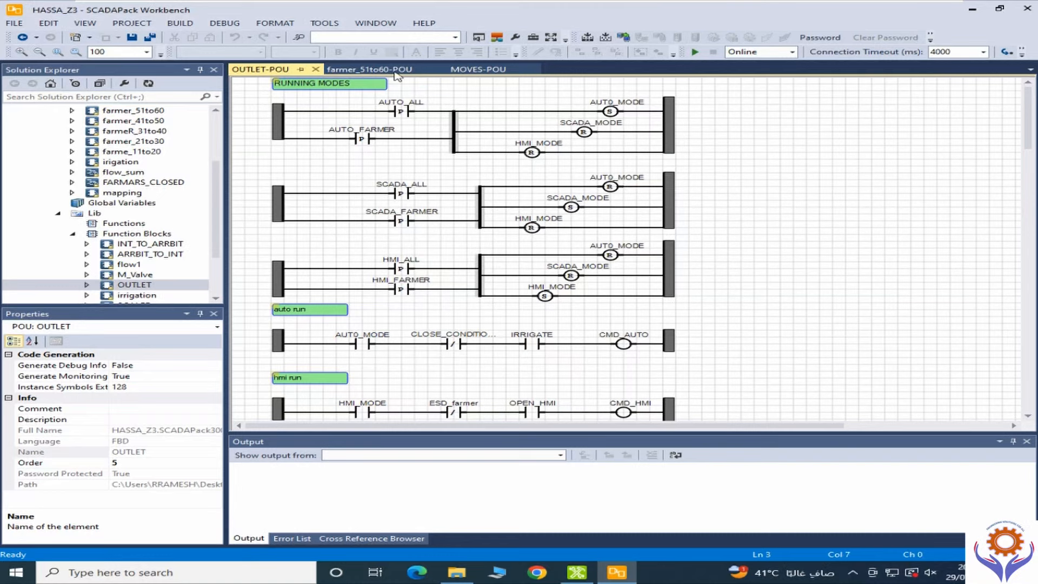
Close the OUTLET, farmer_51to60 and MOVES diagrams.
{"action": "left_click", "coordinate": [315, 69]}
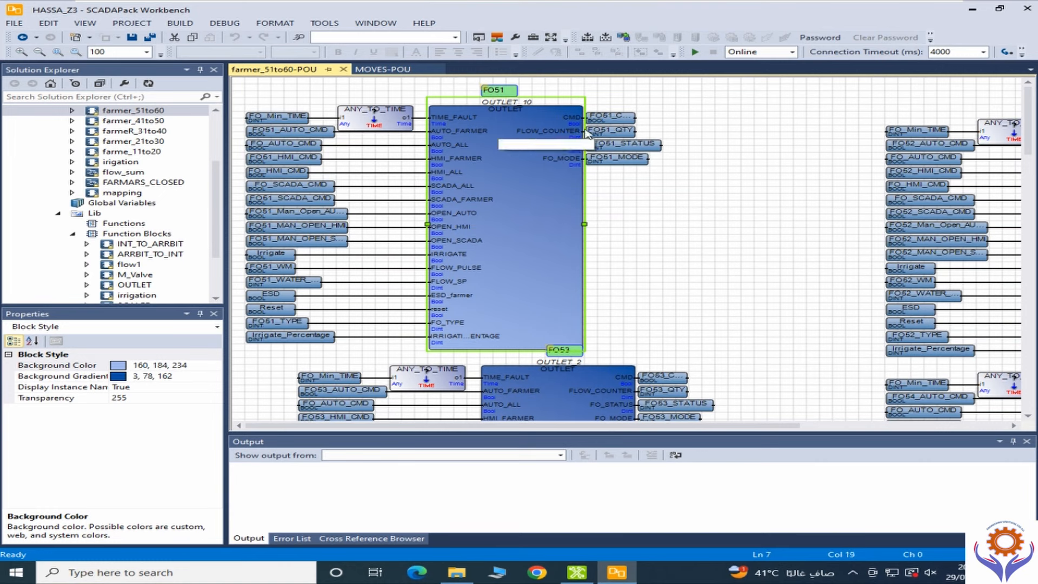
{"action": "left_click", "coordinate": [634, 287]}
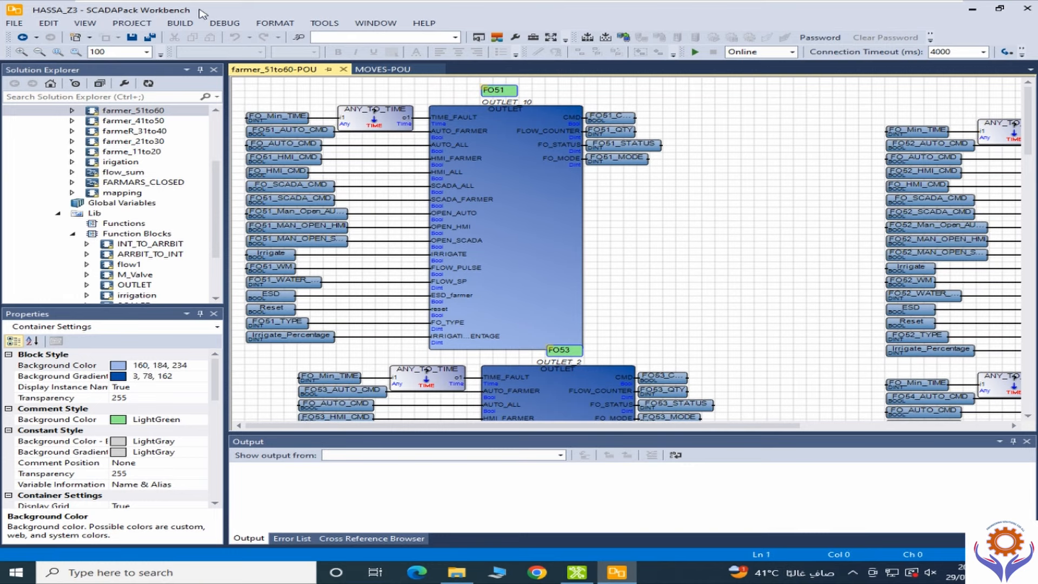
{"action": "left_click", "coordinate": [344, 70]}
{"action": "left_click", "coordinate": [313, 70]}
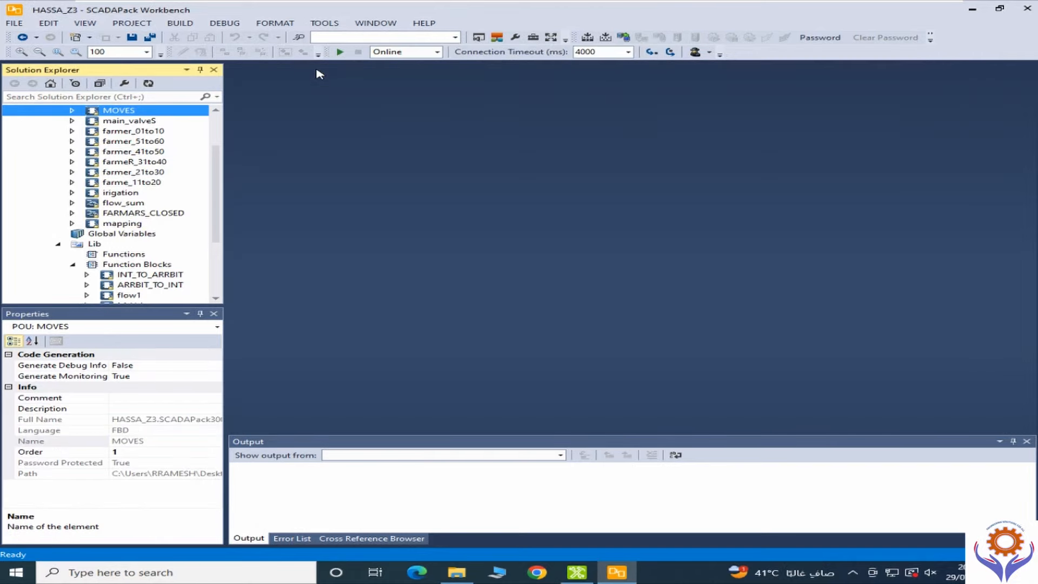
Build the HASSA_Z3 solution.
{"action": "left_click_drag", "start_coordinate": [215, 180], "coordinate": [215, 159]}
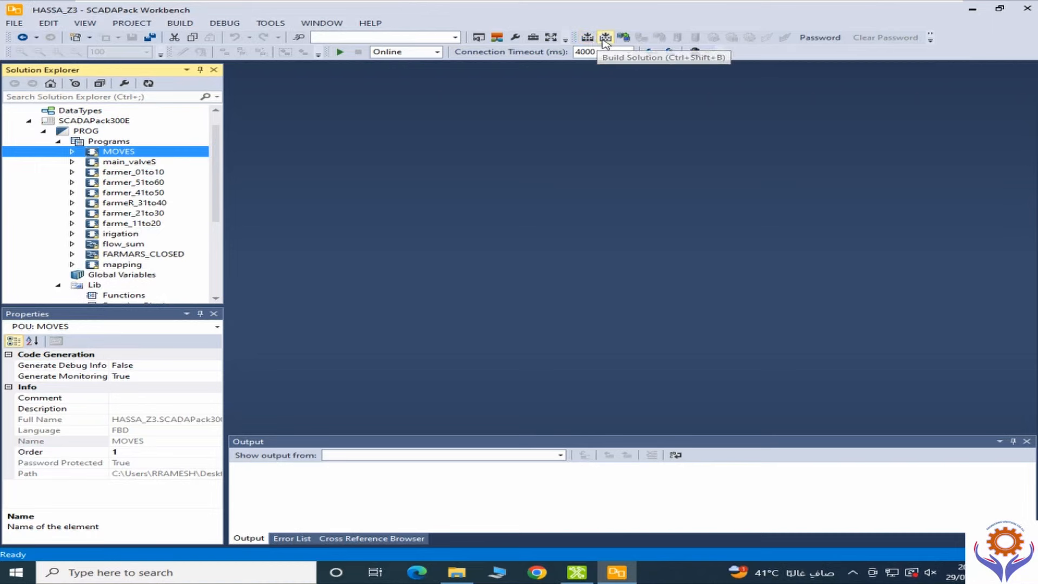
{"action": "left_click", "coordinate": [605, 38]}
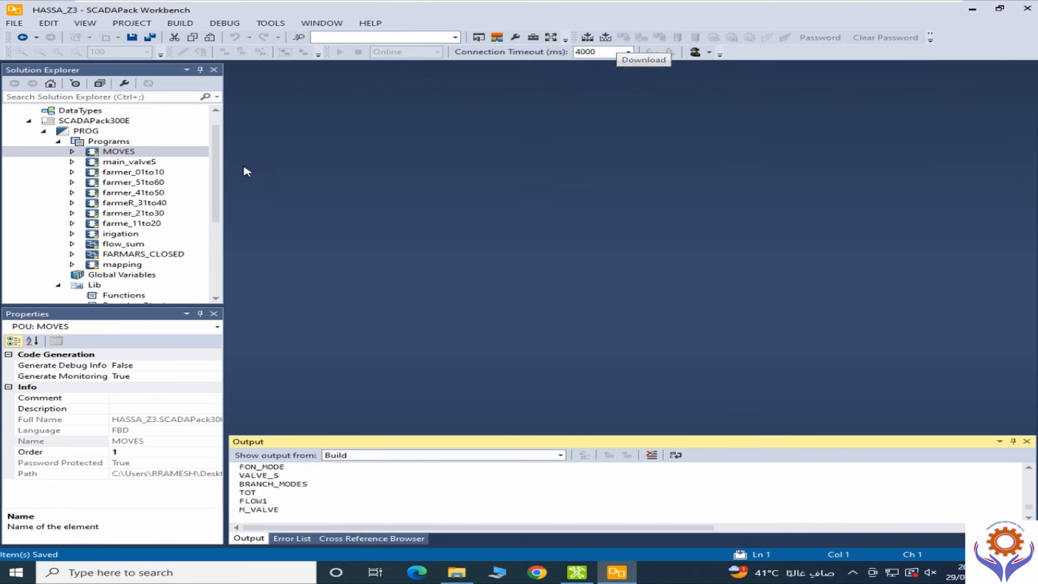
Try to download the HASSA_Z3 project to the RTU.
{"action": "left_click_drag", "start_coordinate": [218, 172], "coordinate": [218, 149]}
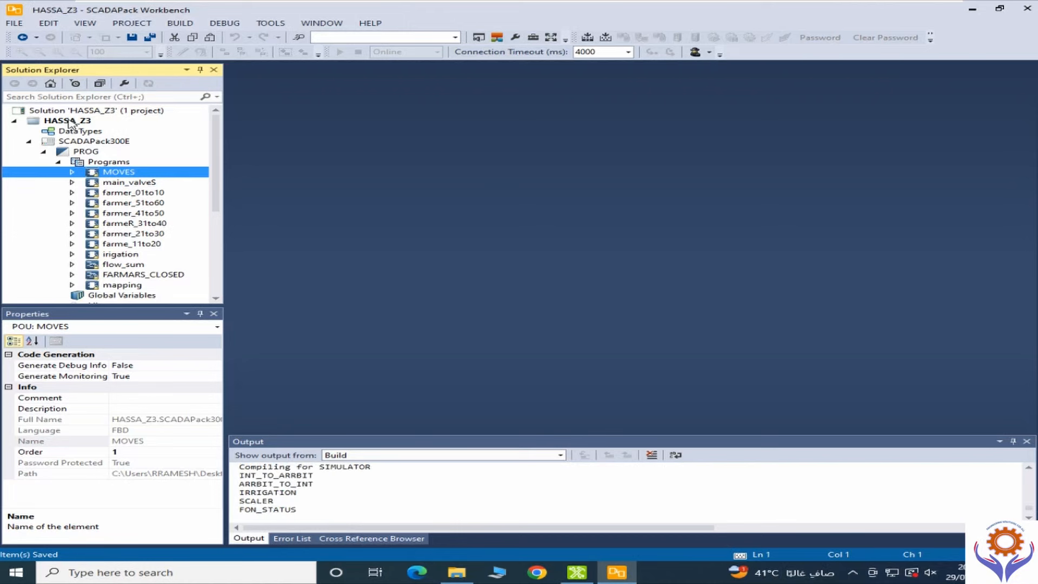
{"action": "left_click", "coordinate": [70, 121]}
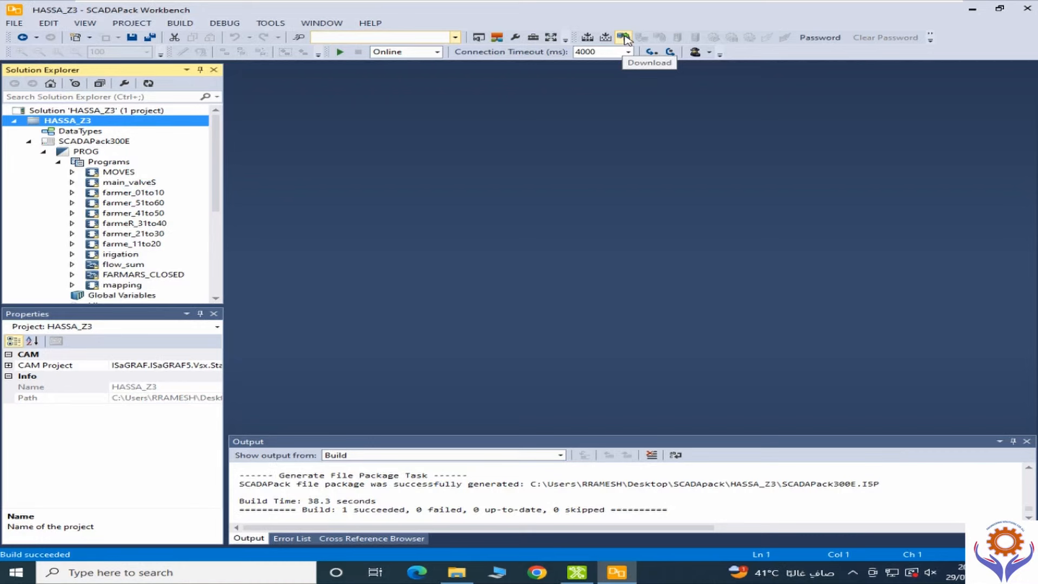
{"action": "left_click", "coordinate": [624, 37]}
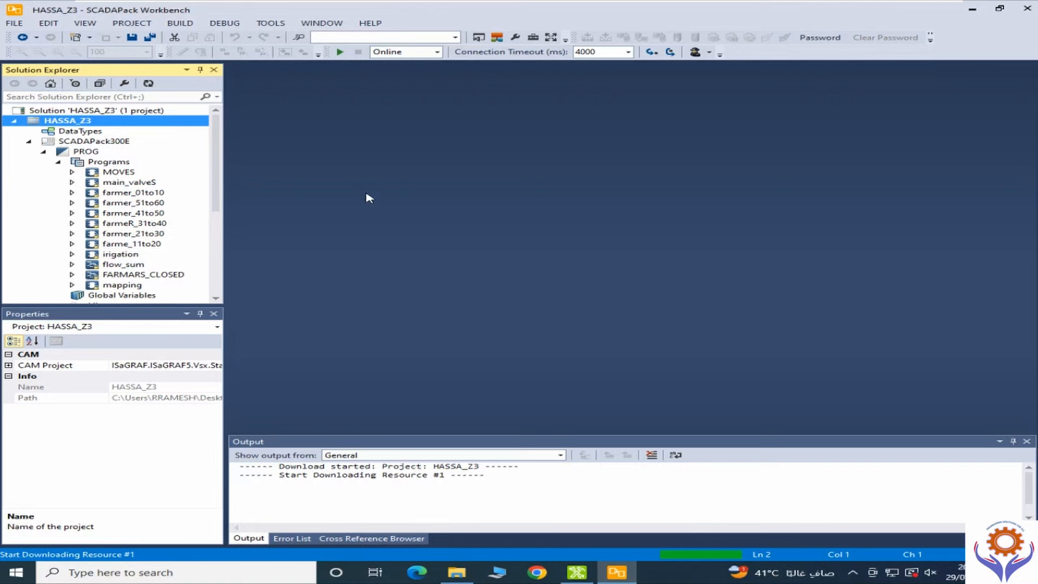
Start running the project in Simulation mode and allow isagraf.exe through the Windows firewall on public networks.
{"action": "left_click", "coordinate": [437, 52]}
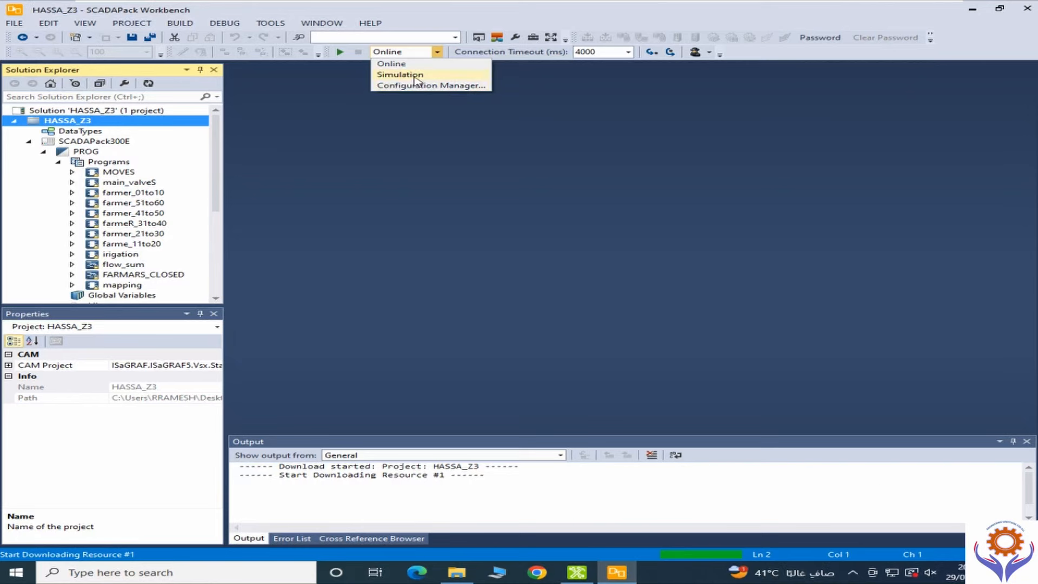
{"action": "left_click", "coordinate": [415, 76]}
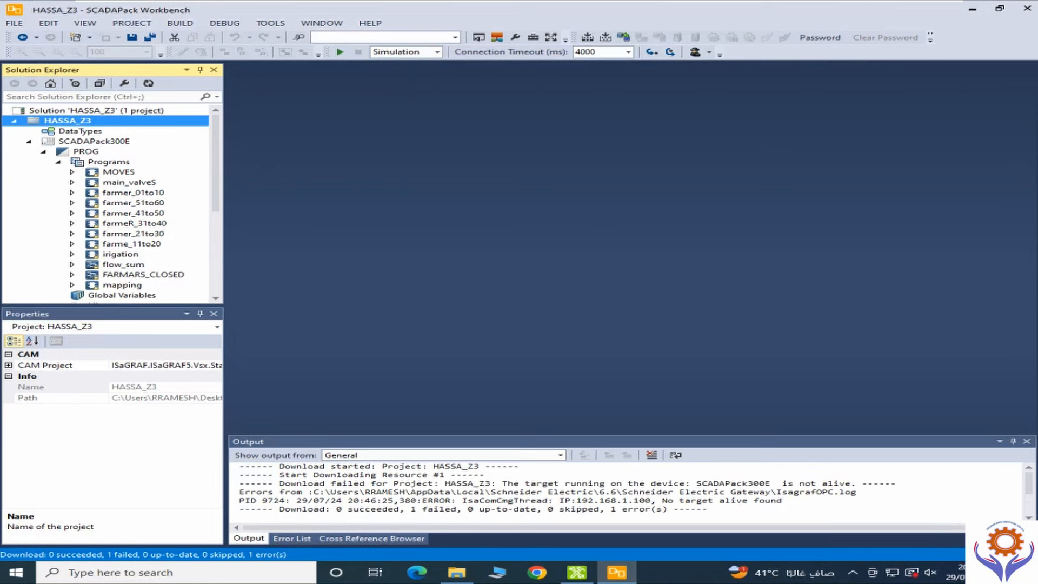
{"action": "left_click", "coordinate": [337, 51]}
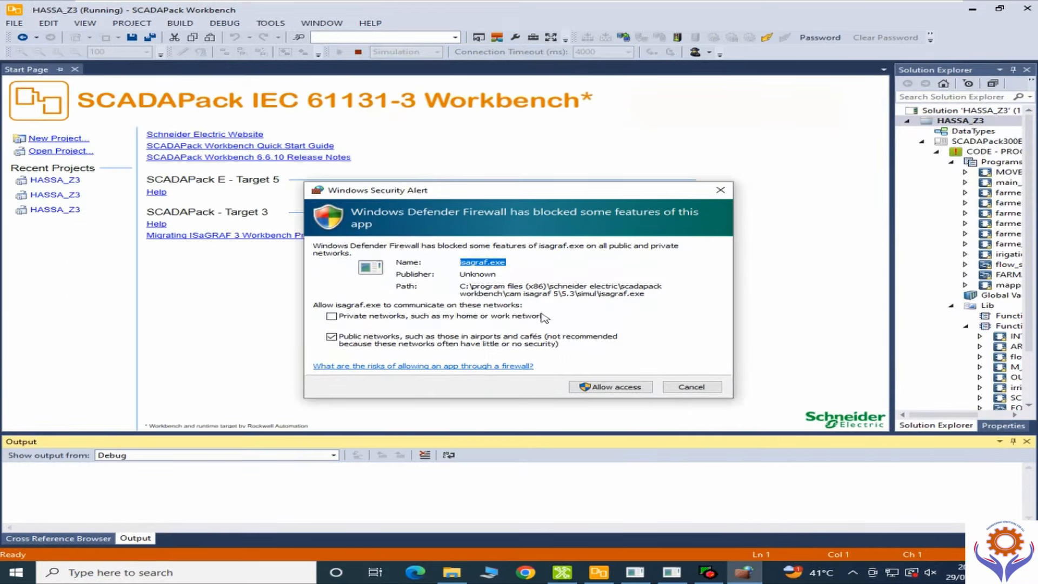
{"action": "left_click", "coordinate": [608, 387]}
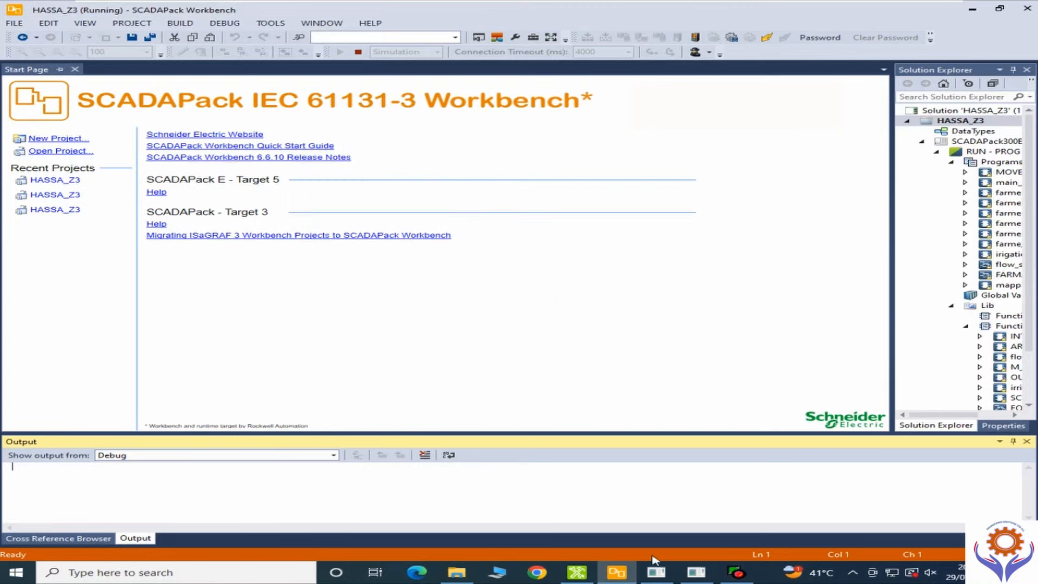
In the maximized I/O Panel Simulation window, view the variables of 1:MTCP_INT_WRITE, 4:MTCP_INT_READ, 11:RTU_BIN_WRITE and 18:RTU_RAW_READ.
{"action": "left_click", "coordinate": [734, 578]}
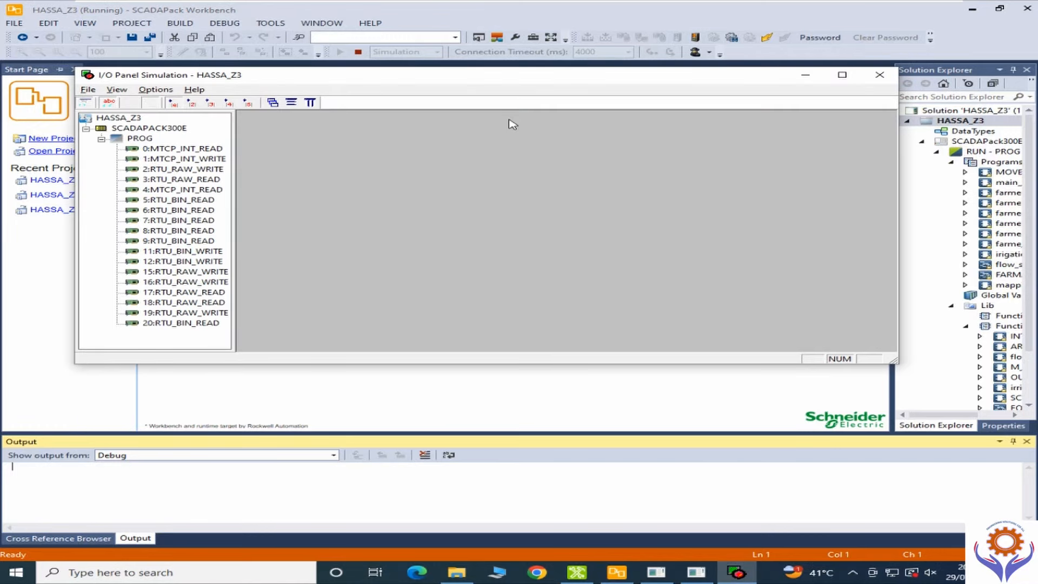
{"action": "left_click", "coordinate": [840, 76]}
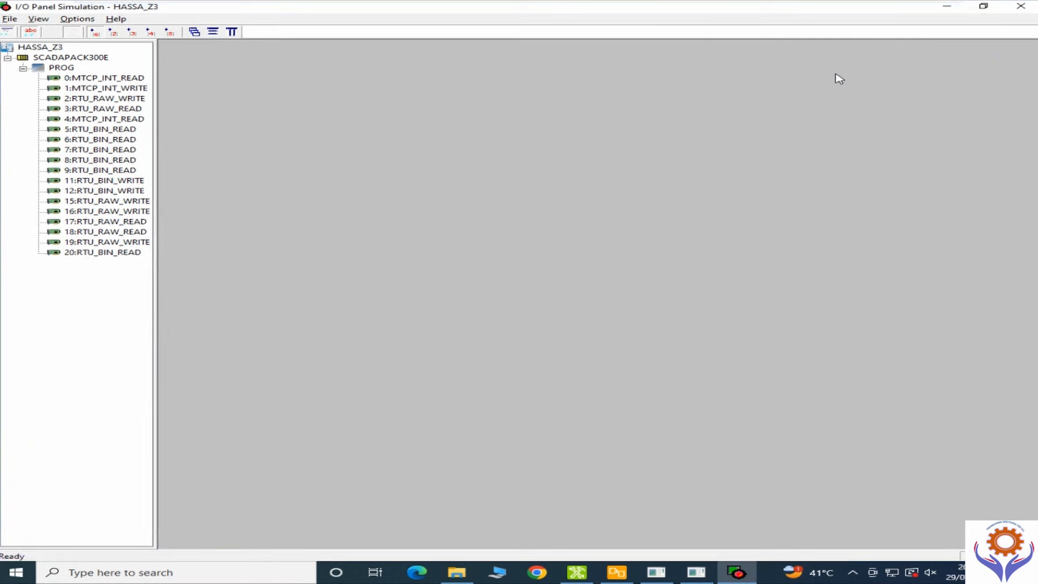
{"action": "double_click", "coordinate": [103, 88]}
{"action": "double_click", "coordinate": [126, 120]}
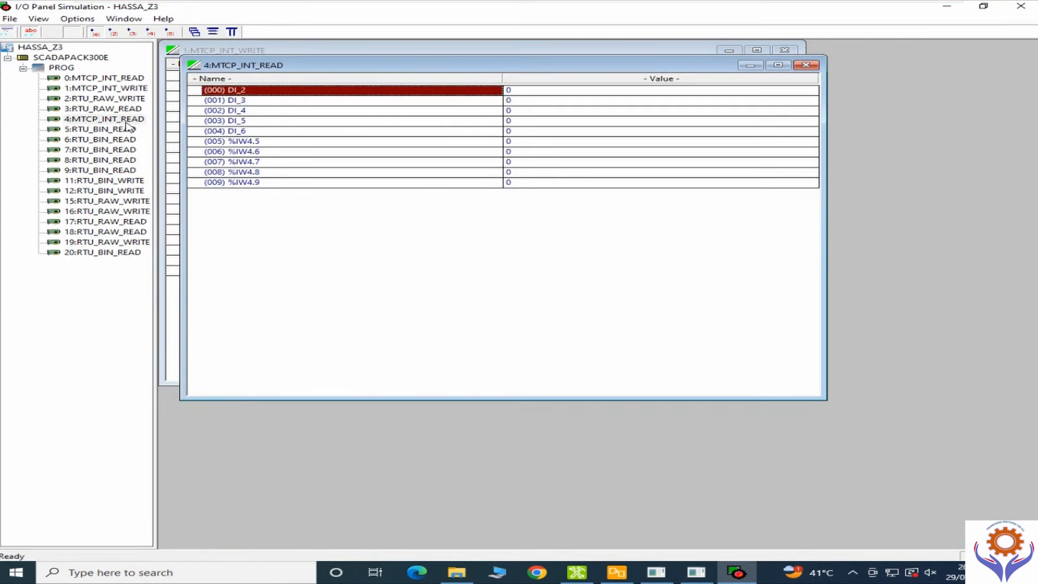
{"action": "double_click", "coordinate": [104, 180]}
{"action": "left_click", "coordinate": [105, 221]}
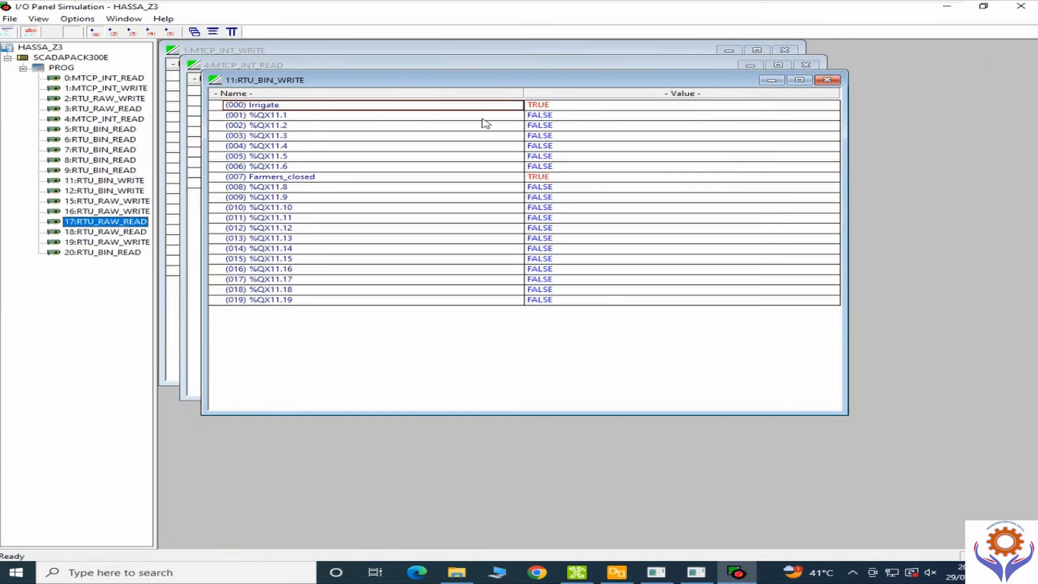
{"action": "double_click", "coordinate": [106, 231]}
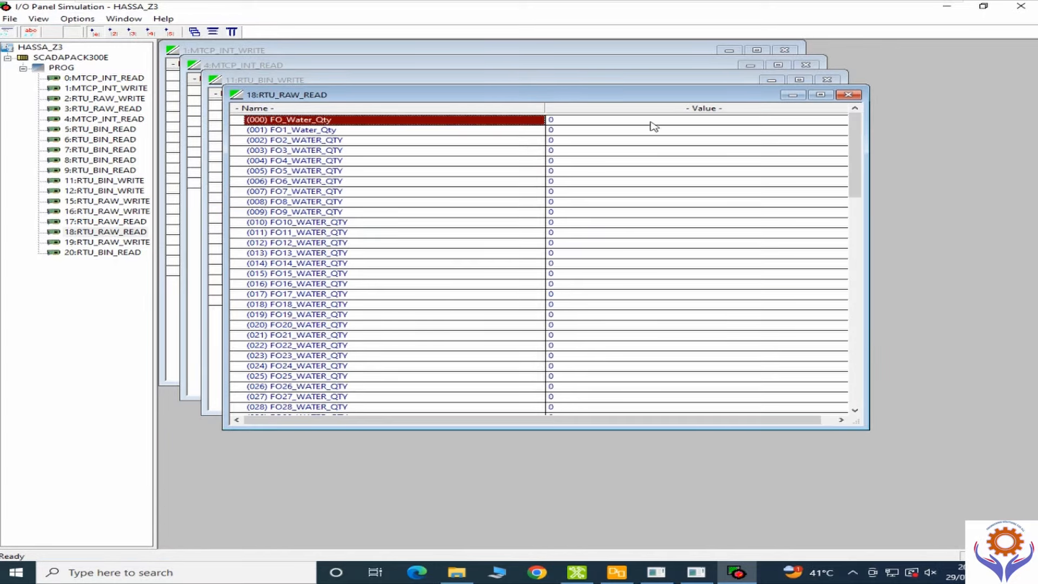
{"action": "left_click_drag", "start_coordinate": [673, 101], "coordinate": [942, 112]}
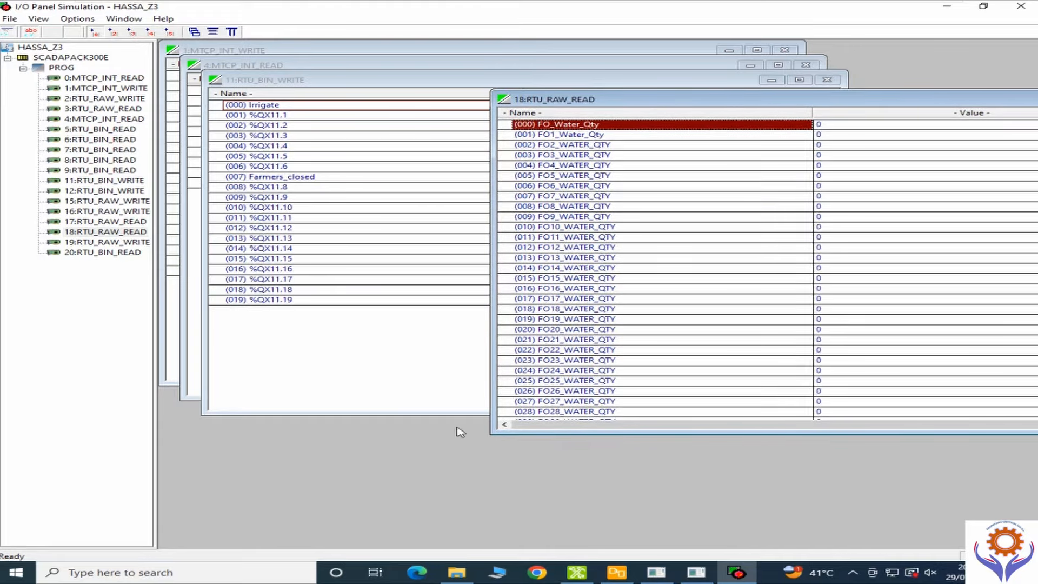
View the simulator's IsaVM and ISAGRAF.exe console output, and minimize both consoles.
{"action": "left_click", "coordinate": [699, 576]}
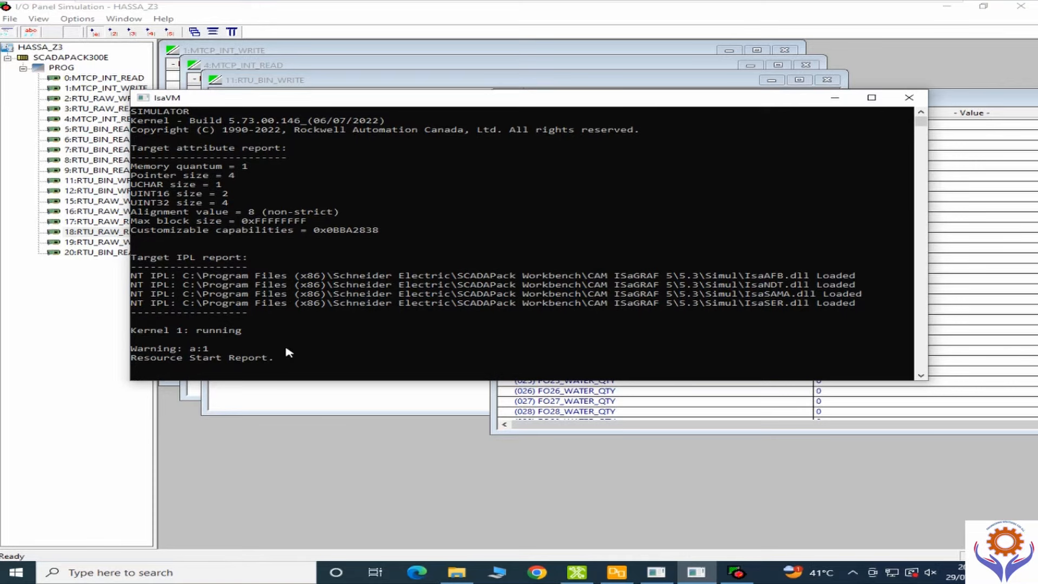
{"action": "left_click", "coordinate": [656, 572]}
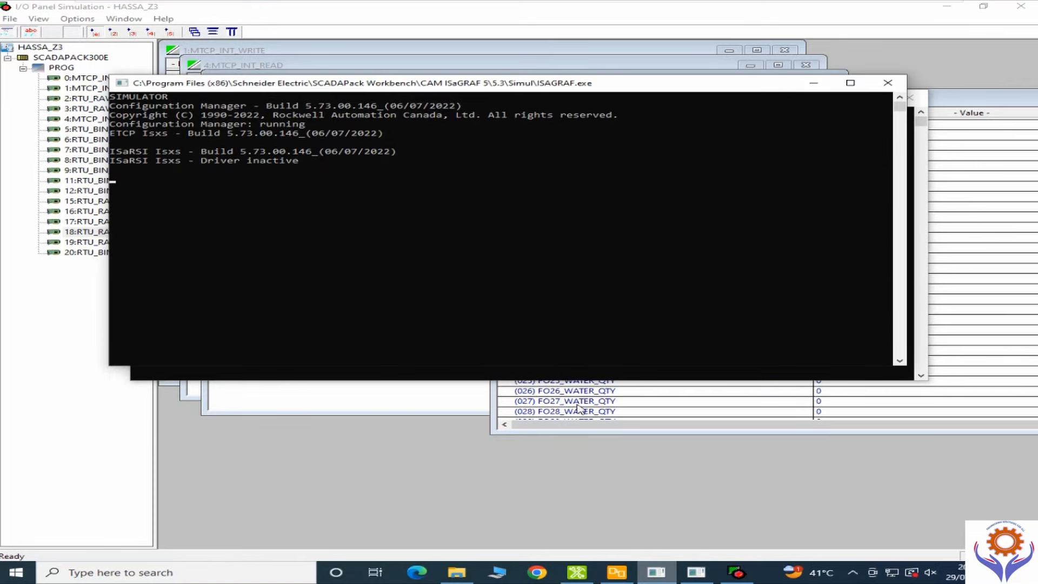
{"action": "left_click_drag", "start_coordinate": [428, 93], "coordinate": [467, 326]}
{"action": "left_click", "coordinate": [465, 111]}
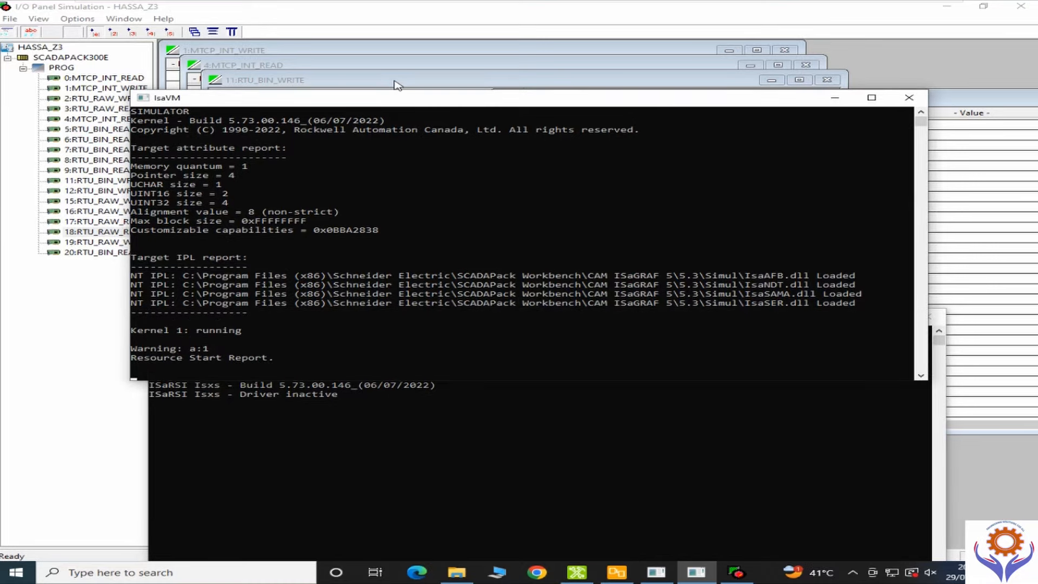
{"action": "left_click", "coordinate": [835, 98]}
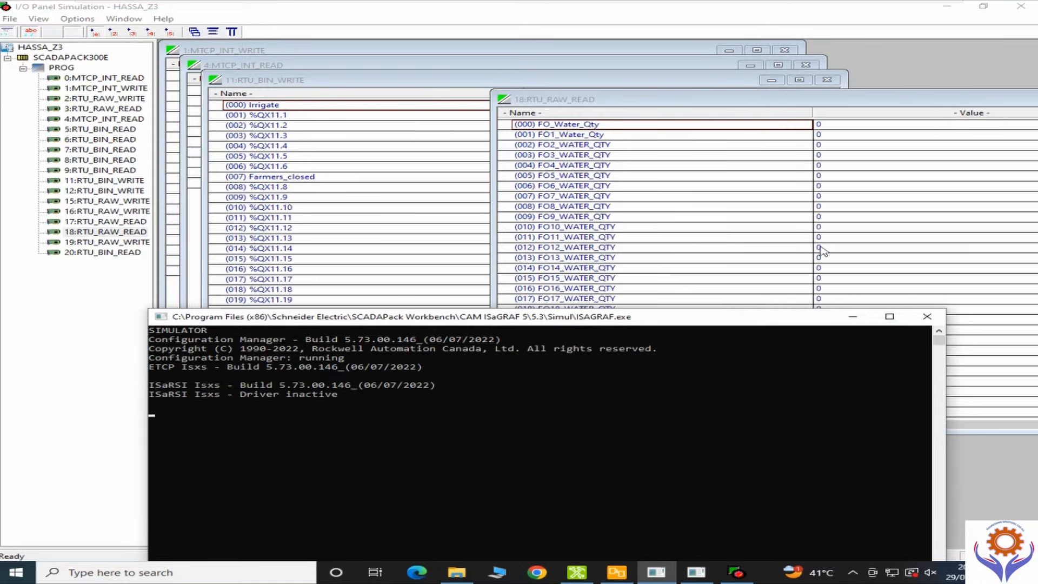
{"action": "left_click", "coordinate": [853, 316]}
Close the 18:RTU_RAW_READ and 11:RTU_BIN_WRITE windows, and view the variables of 9:RTU_BIN_READ, 12:RTU_BIN_WRITE and 17:RTU_RAW_READ.
{"action": "left_click_drag", "start_coordinate": [901, 103], "coordinate": [636, 152]}
{"action": "left_click", "coordinate": [856, 145]}
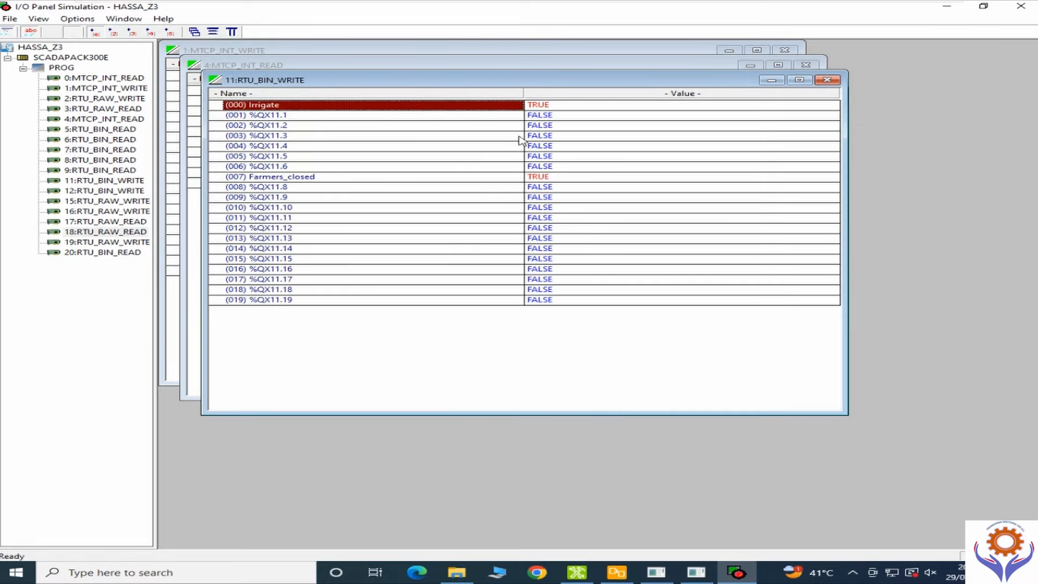
{"action": "left_click", "coordinate": [826, 80]}
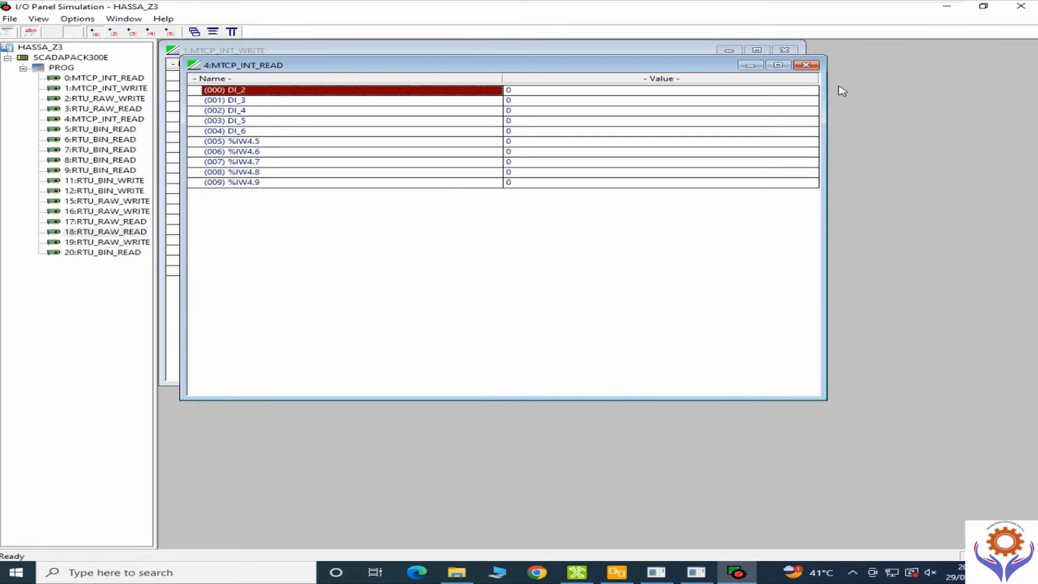
{"action": "double_click", "coordinate": [99, 171]}
{"action": "double_click", "coordinate": [100, 191]}
{"action": "left_click", "coordinate": [93, 222]}
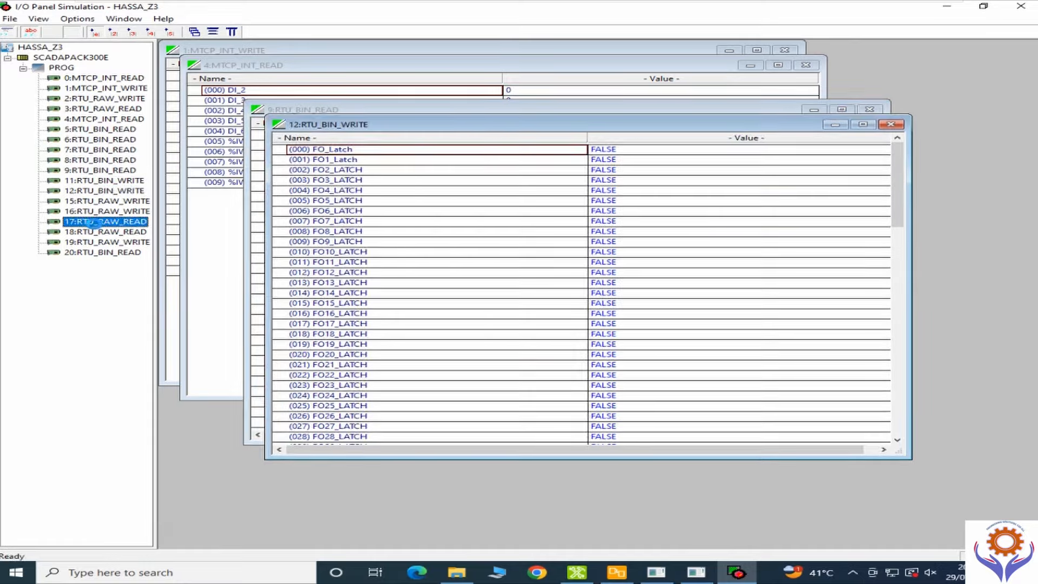
{"action": "double_click", "coordinate": [93, 222]}
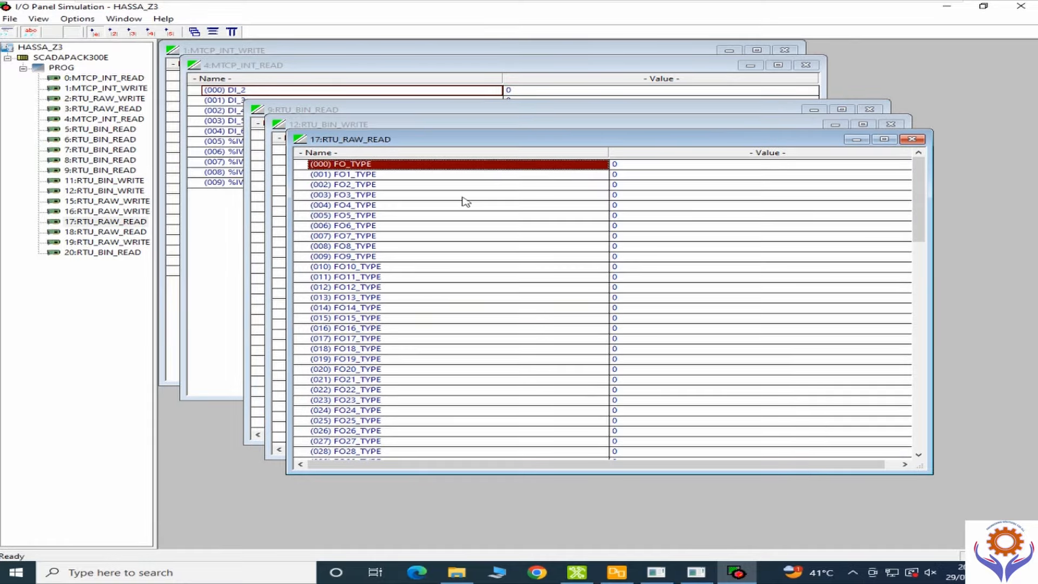
Close all open device windows and the I/O Panel Simulation.
{"action": "left_click", "coordinate": [912, 139]}
{"action": "left_click", "coordinate": [890, 123]}
{"action": "left_click", "coordinate": [885, 120]}
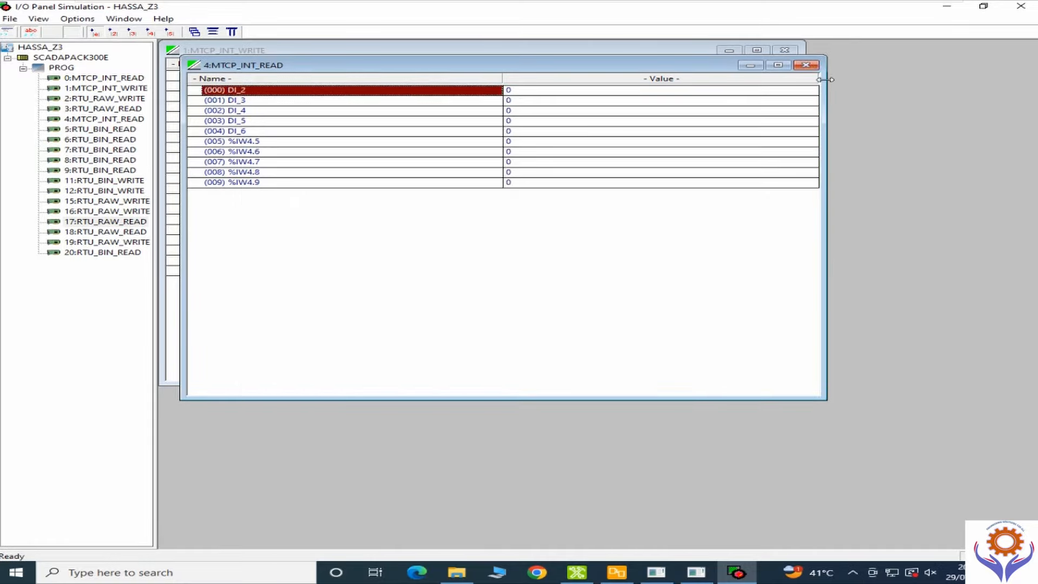
{"action": "left_click", "coordinate": [806, 65]}
{"action": "left_click", "coordinate": [785, 50]}
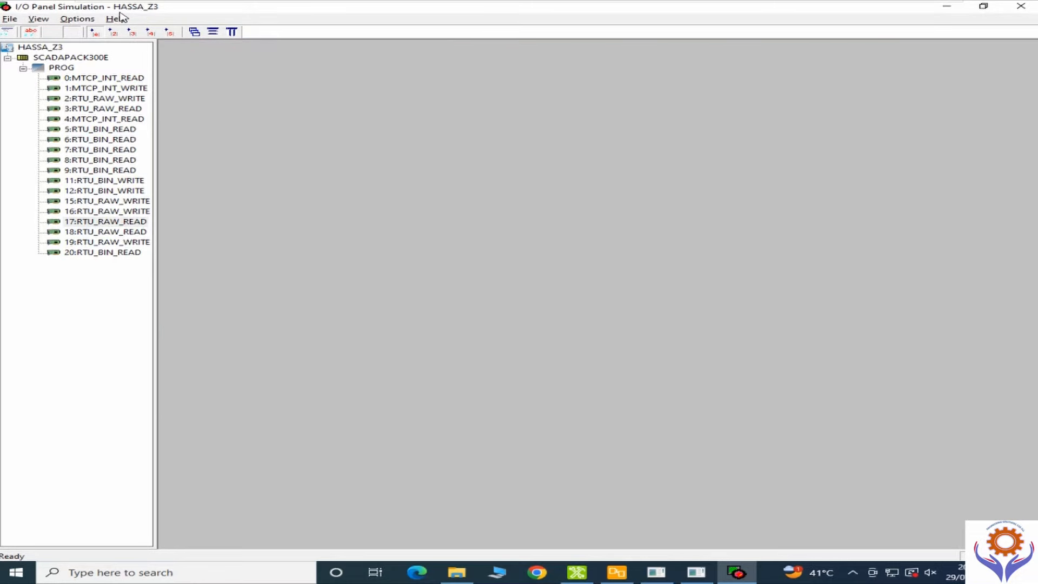
{"action": "left_click", "coordinate": [1019, 7]}
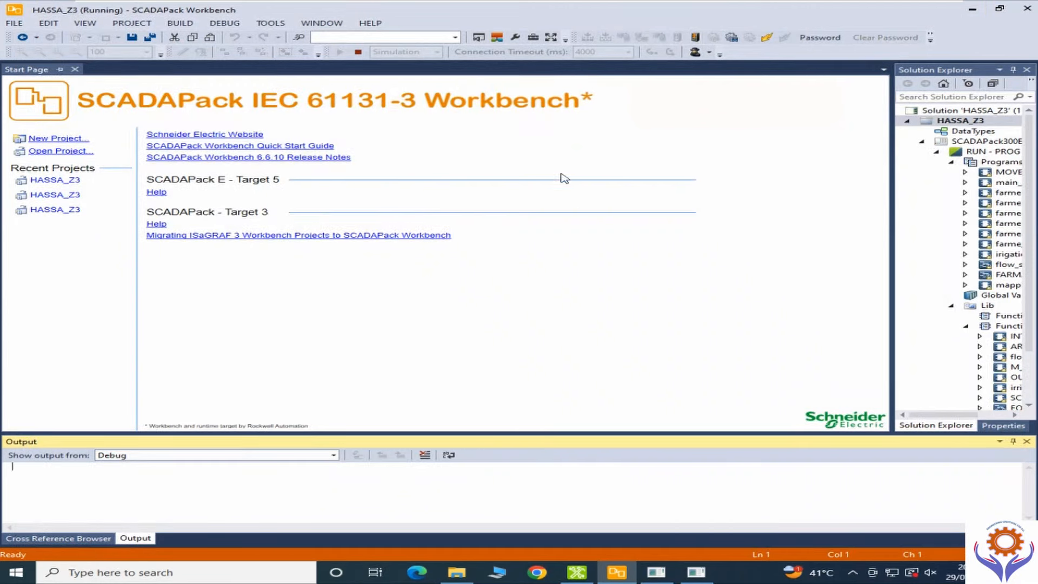
Stop the simulated PROG resource and reopen the first recent HASSA_Z3 project, agreeing to stop debugging.
{"action": "left_click", "coordinate": [697, 39]}
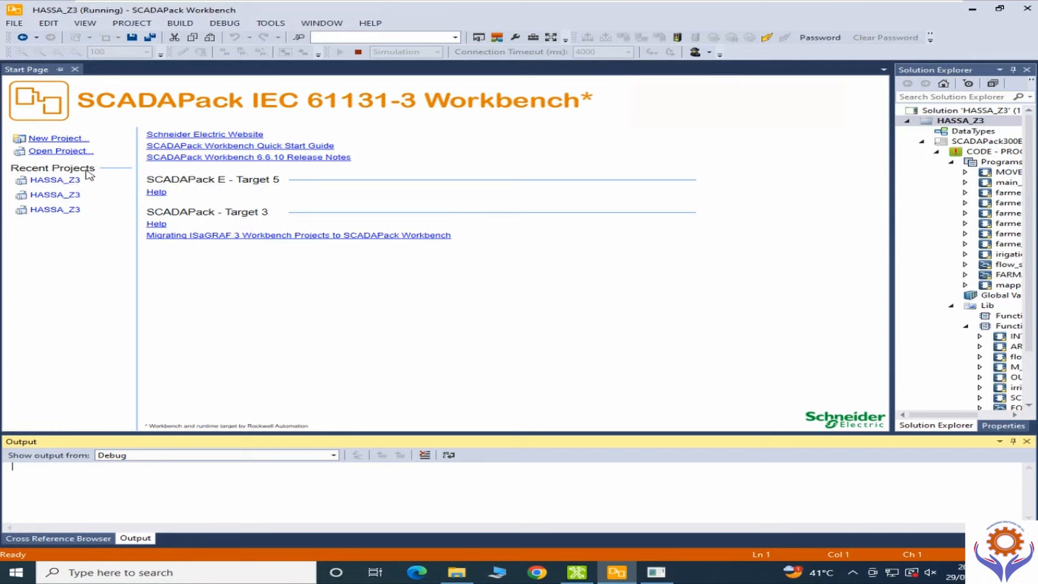
{"action": "left_click", "coordinate": [64, 182]}
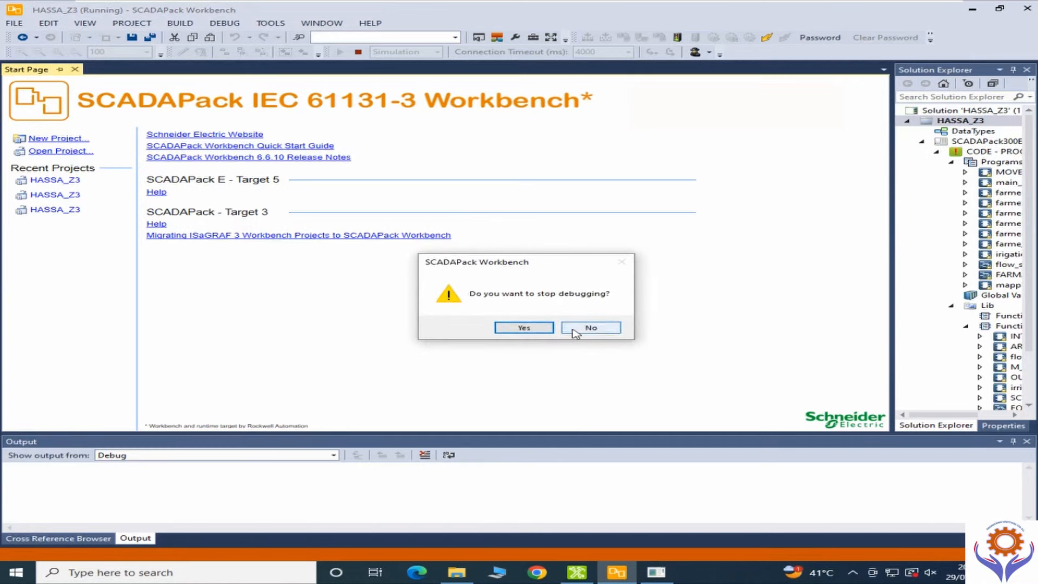
{"action": "left_click", "coordinate": [529, 327]}
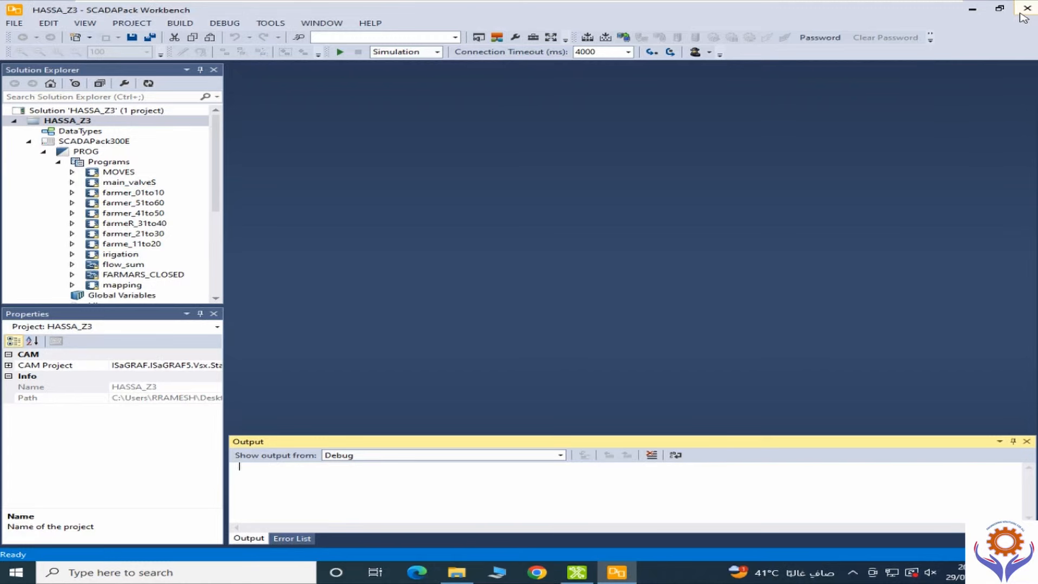
Close SCADAPack Workbench and review the Transfer and IEC 61131-3 commands in SCADAPack E Configurator.
{"action": "left_click", "coordinate": [1020, 13]}
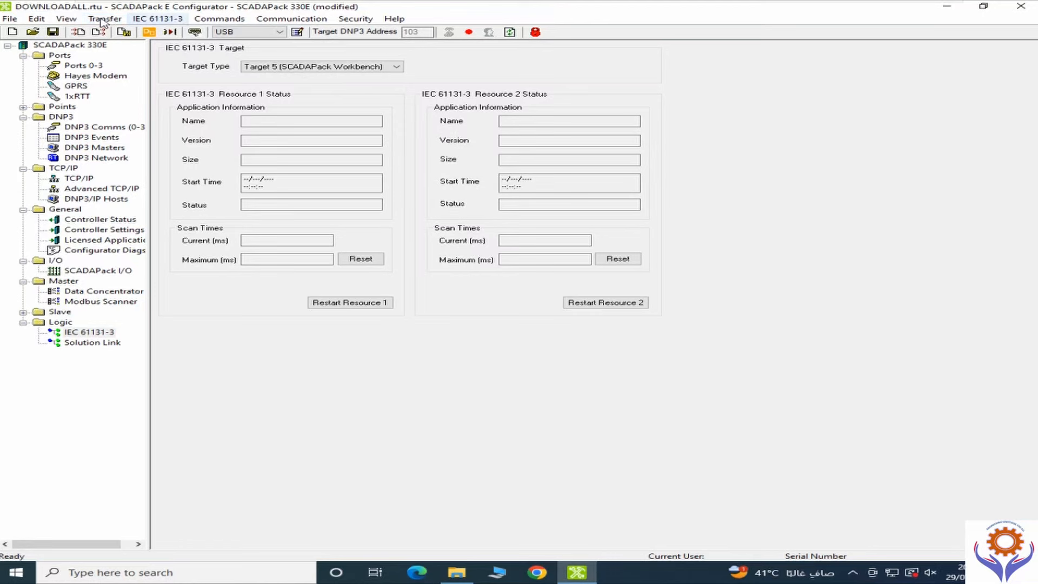
{"action": "key", "text": "Left"}
{"action": "key", "text": "Down"}
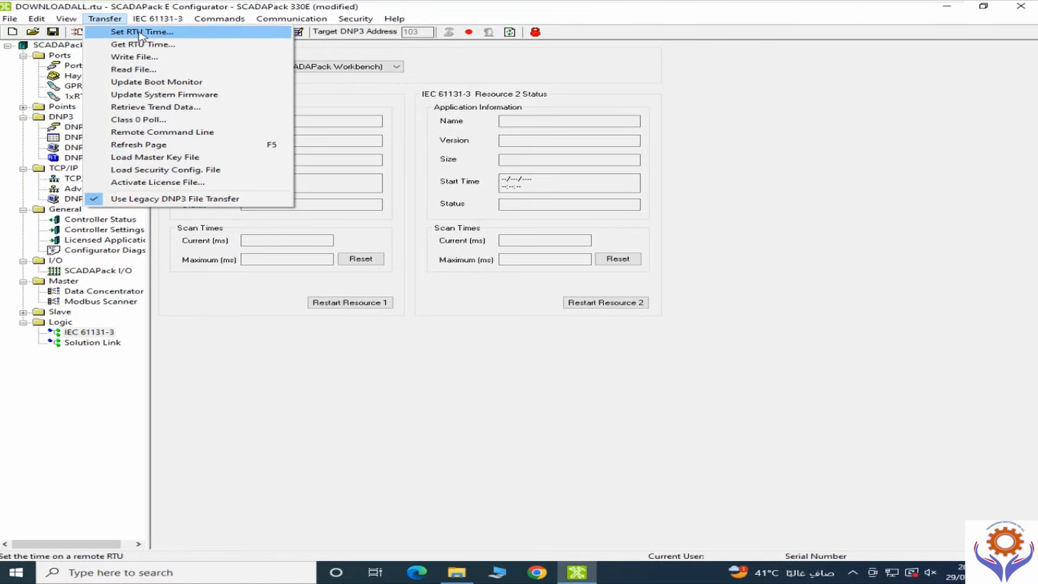
{"action": "mouse_move", "coordinate": [150, 25]}
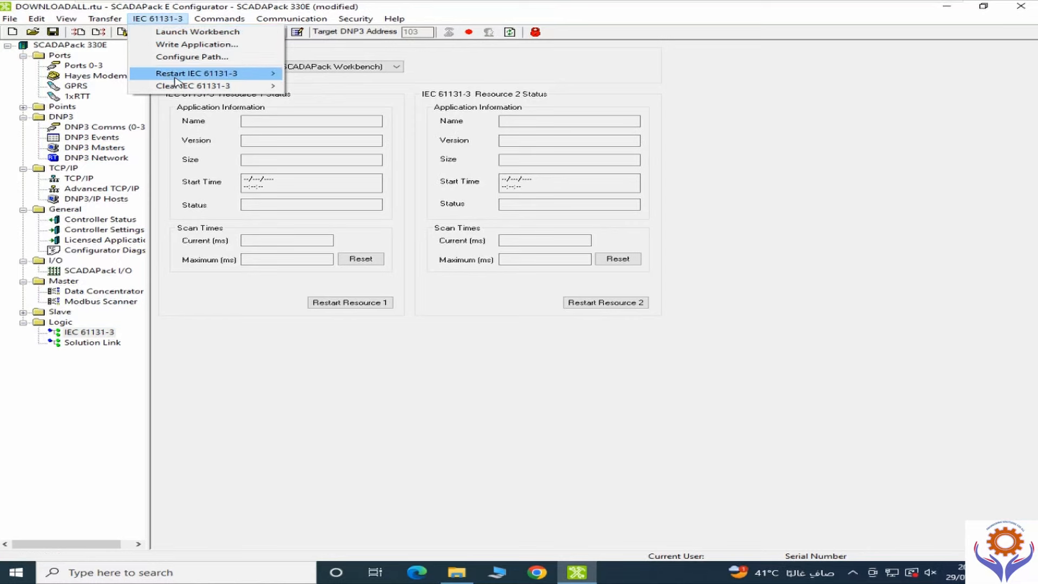
{"action": "left_click", "coordinate": [485, 65]}
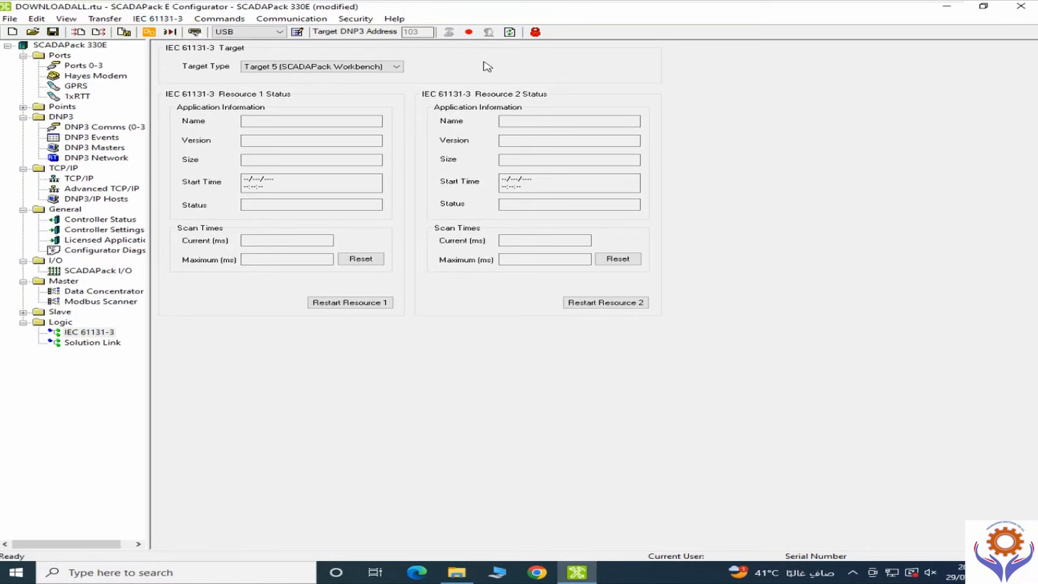
Review the controller's restart, clear and reinitialize commands, as well as the available communication commands.
{"action": "left_click", "coordinate": [219, 21]}
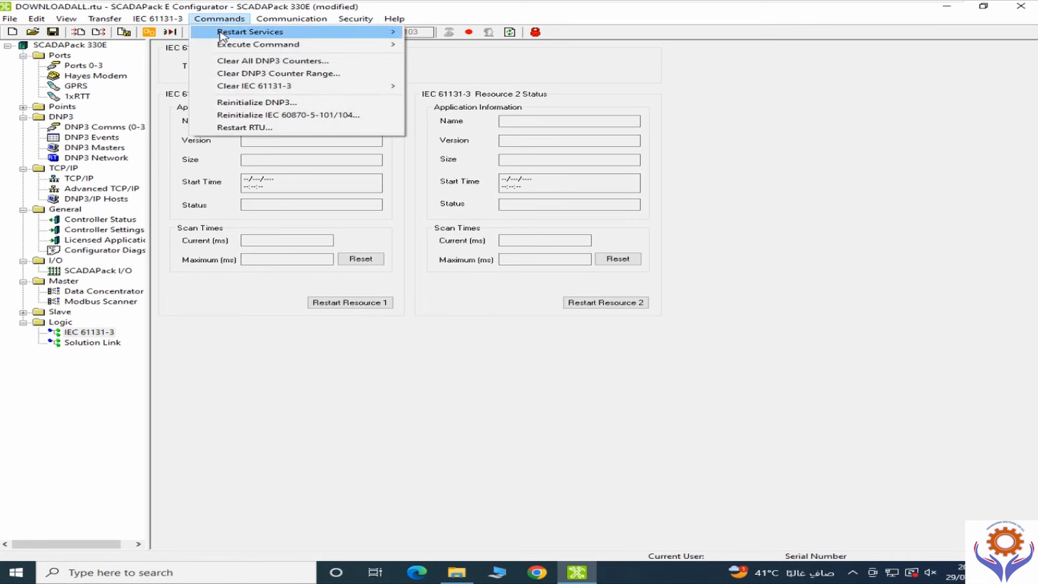
{"action": "mouse_move", "coordinate": [220, 35]}
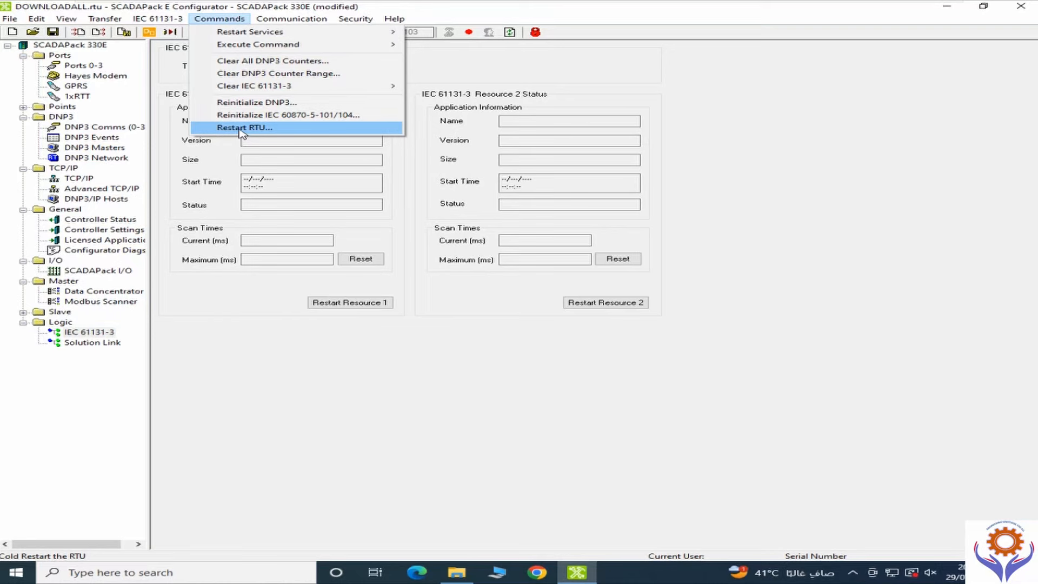
{"action": "left_click", "coordinate": [283, 20]}
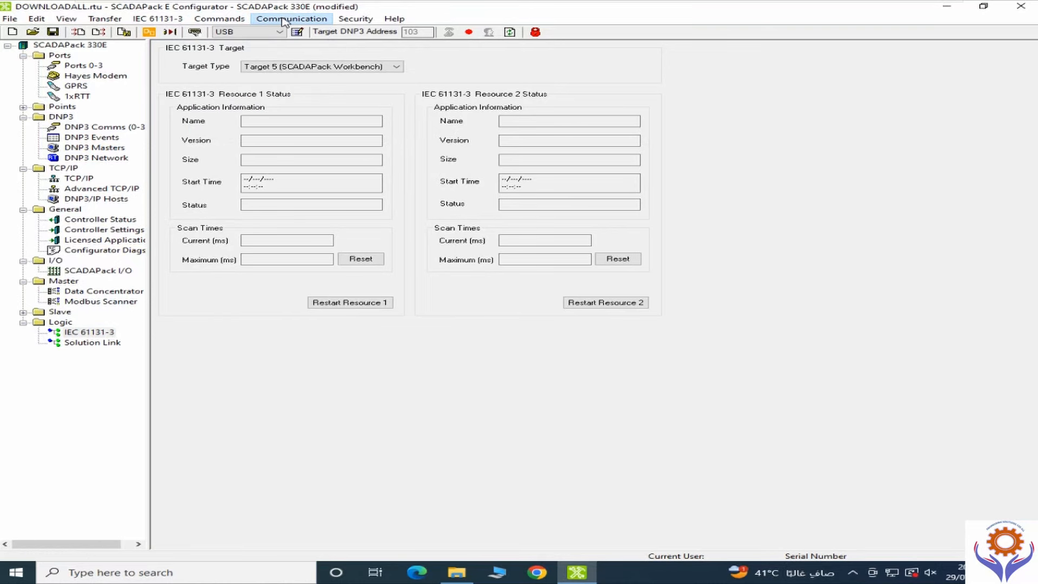
{"action": "left_click", "coordinate": [282, 20]}
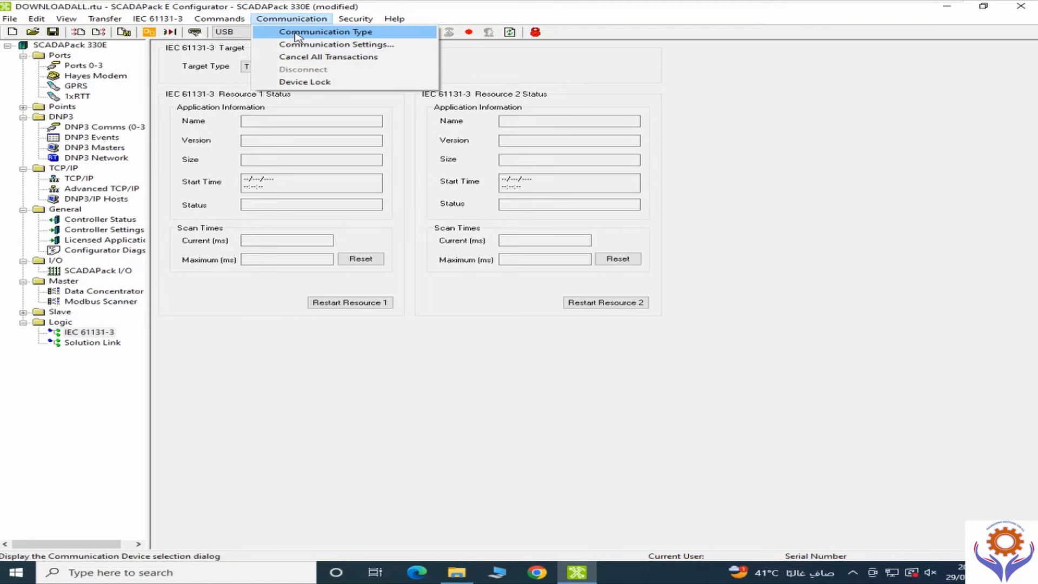
Examine the communication type options, previewing TCP, cancel the selection, and decline the restart of IEC 61131-3 Resource 2.
{"action": "left_click", "coordinate": [297, 34]}
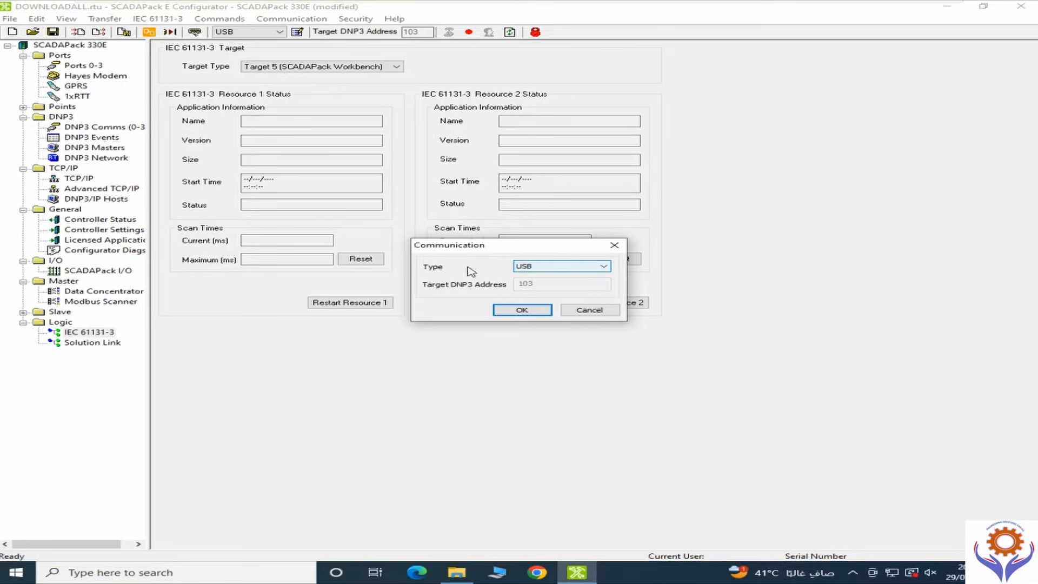
{"action": "left_click", "coordinate": [564, 271]}
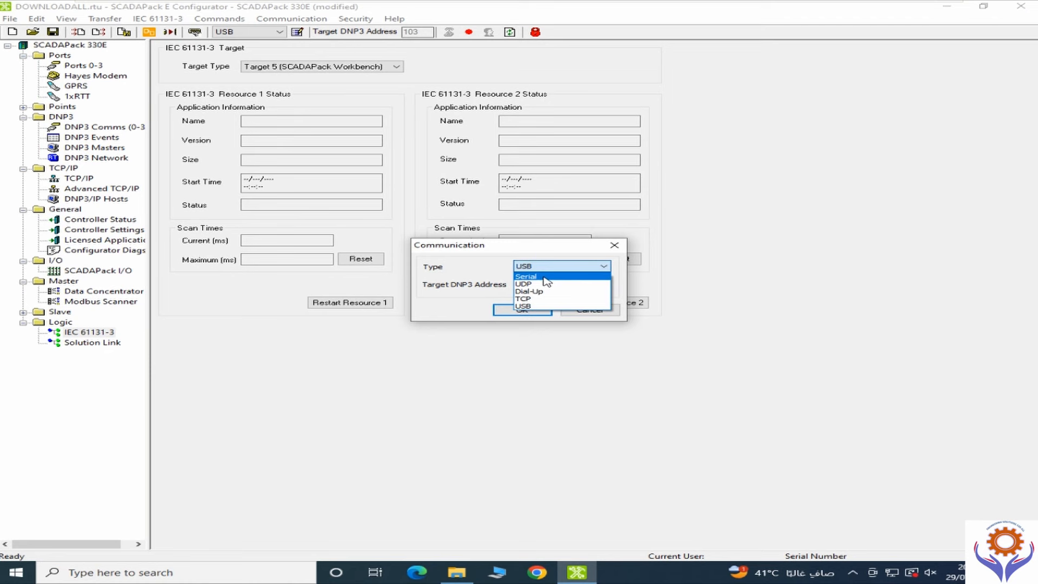
{"action": "left_click", "coordinate": [533, 299]}
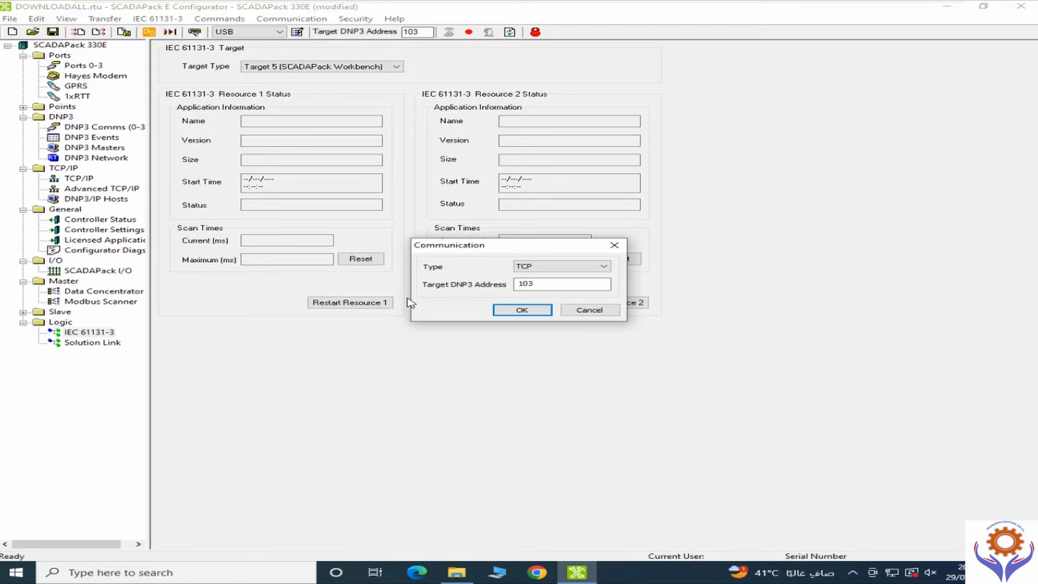
{"action": "left_click", "coordinate": [582, 308]}
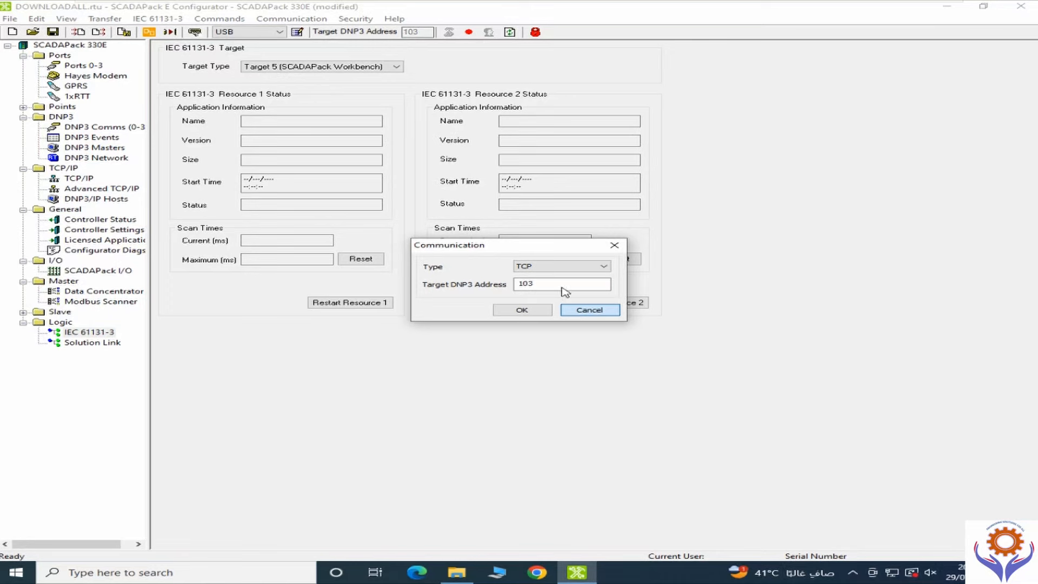
{"action": "left_click", "coordinate": [538, 310]}
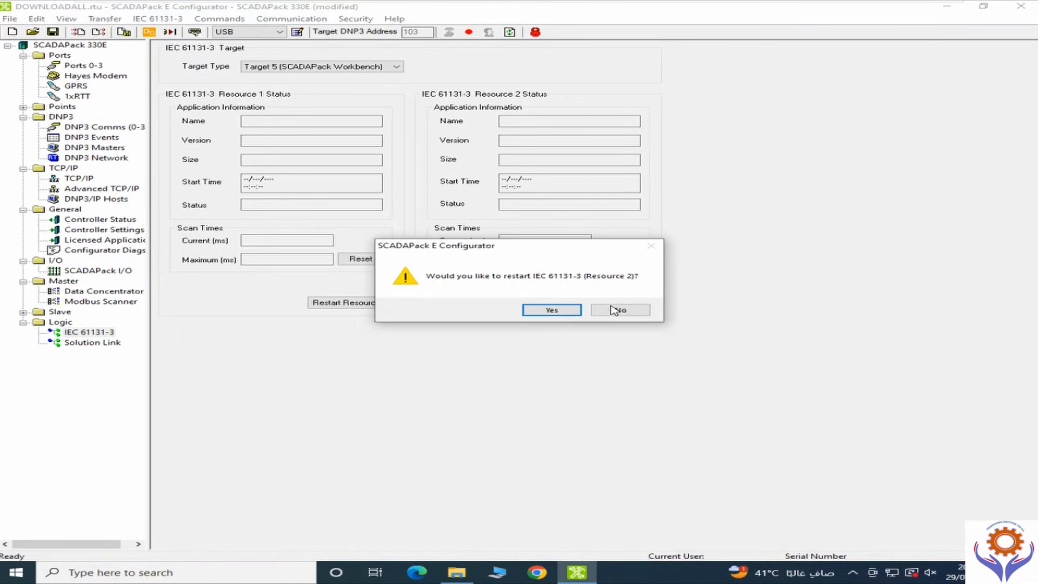
{"action": "left_click", "coordinate": [615, 310]}
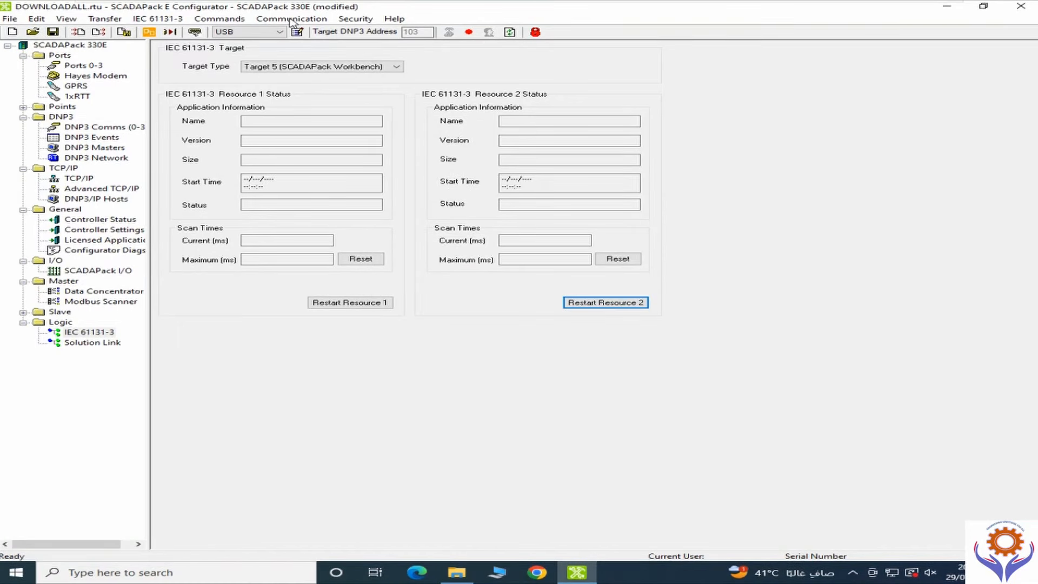
Review the DNP3 security settings, including the machine ID, close them, and check the remaining security commands.
{"action": "left_click", "coordinate": [355, 19]}
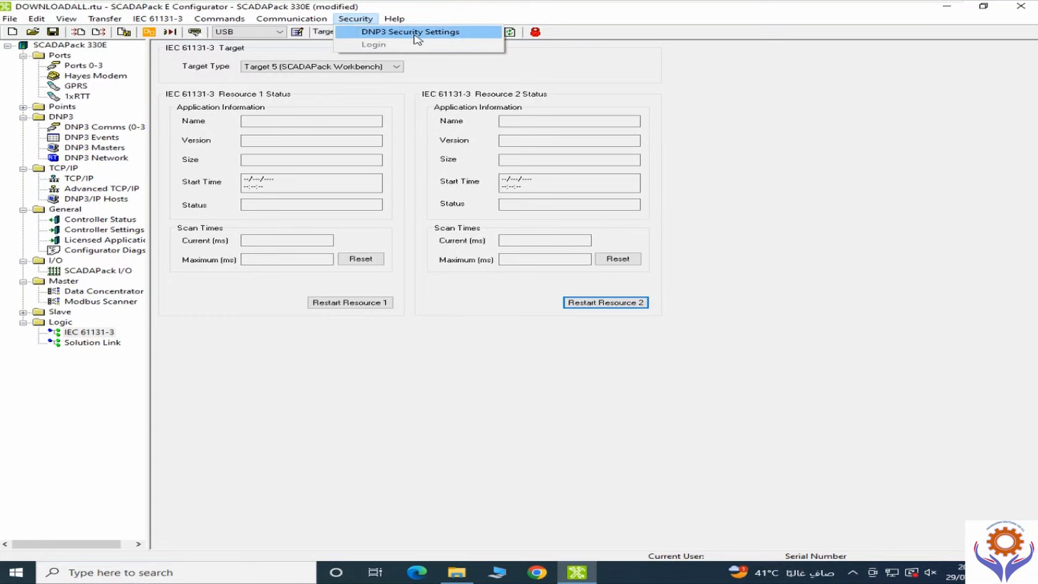
{"action": "left_click", "coordinate": [390, 34]}
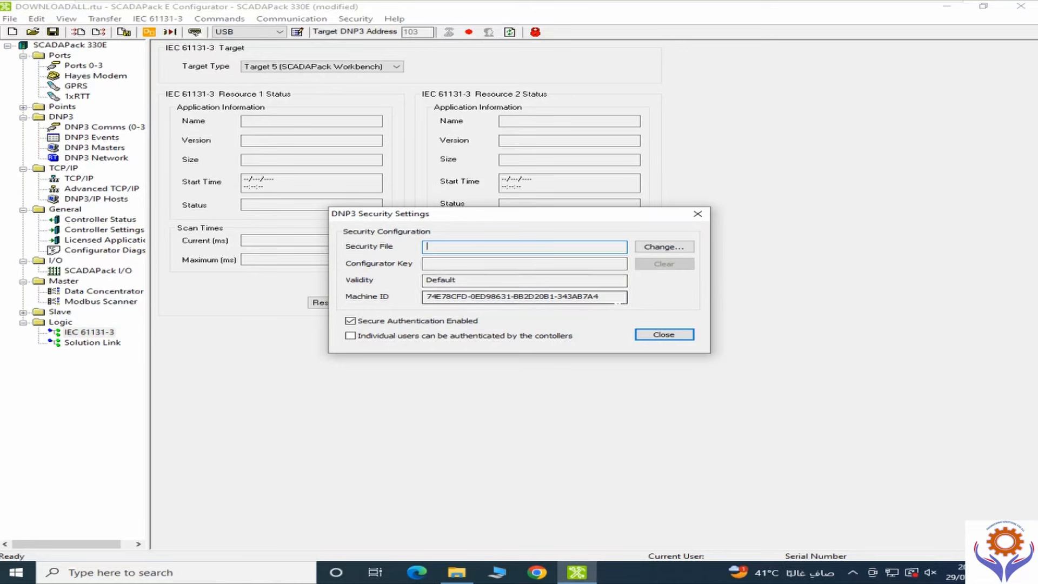
{"action": "left_click_drag", "start_coordinate": [598, 296], "coordinate": [433, 310]}
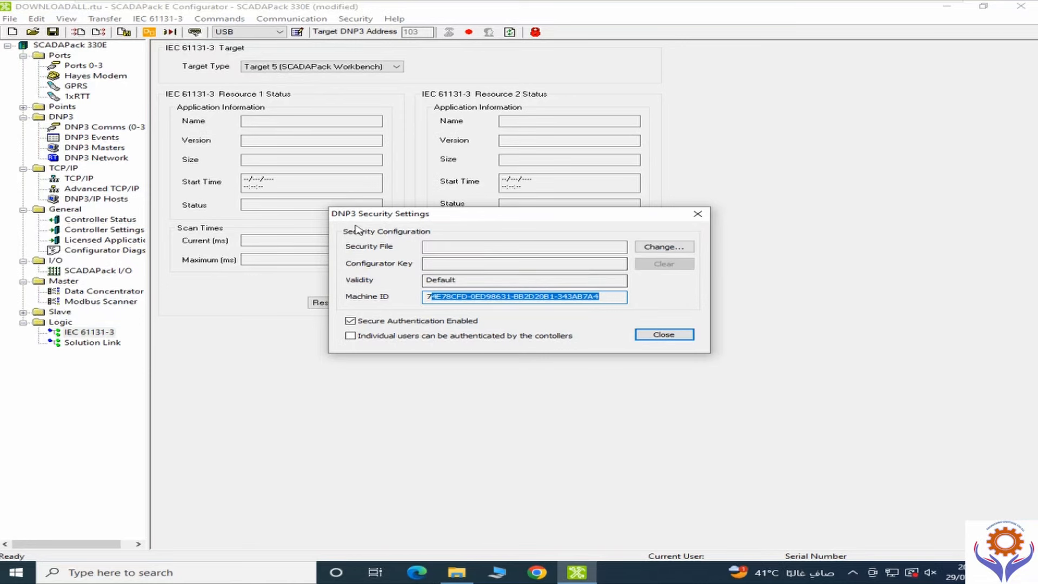
{"action": "left_click", "coordinate": [660, 335]}
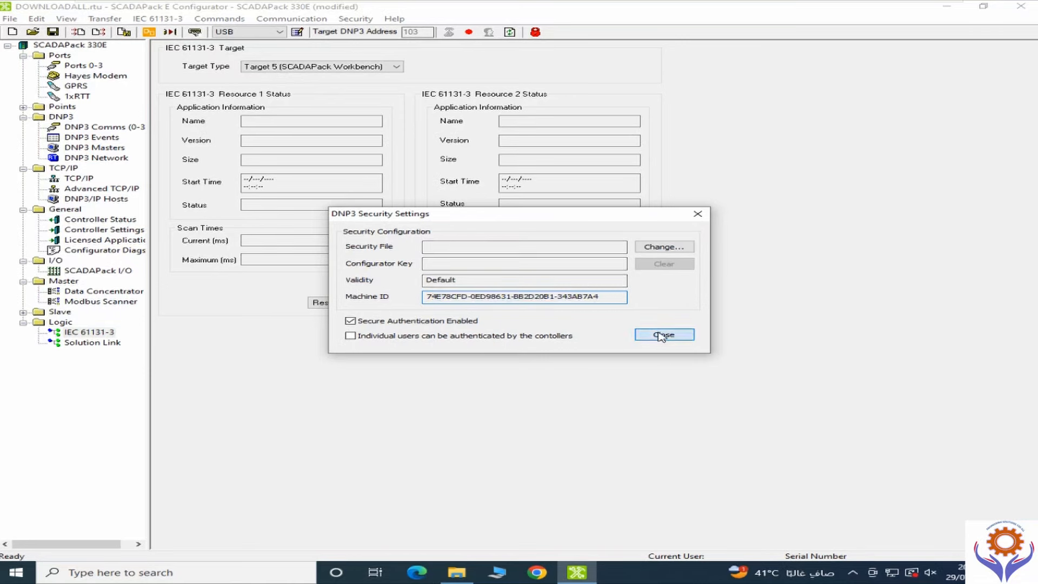
{"action": "left_click", "coordinate": [355, 19]}
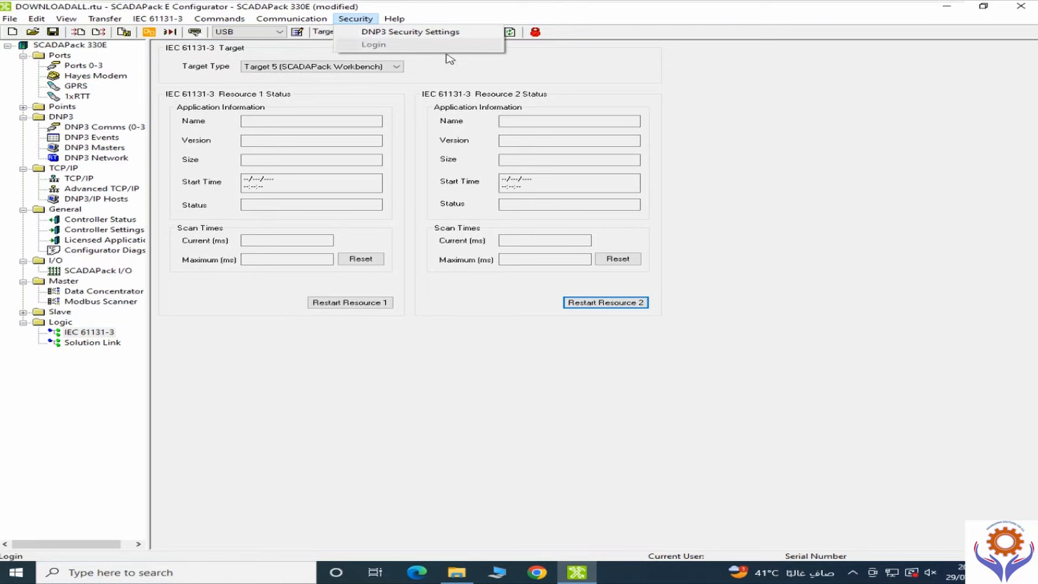
{"action": "left_click", "coordinate": [546, 68]}
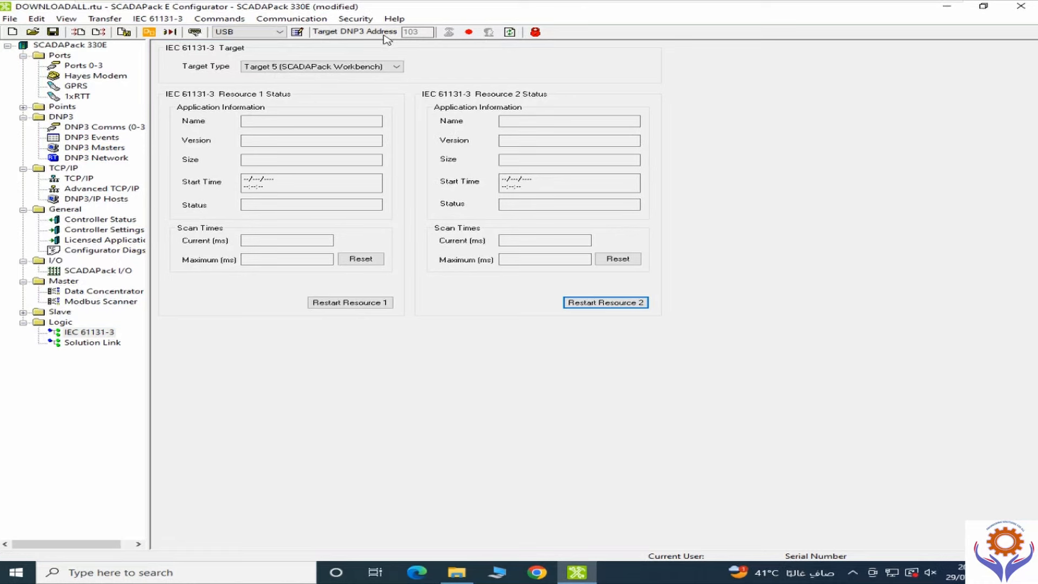
View the quick-access list of communication types without changing the USB selection, and identify the Write IEC 61131-3 Application command.
{"action": "double_click", "coordinate": [280, 33]}
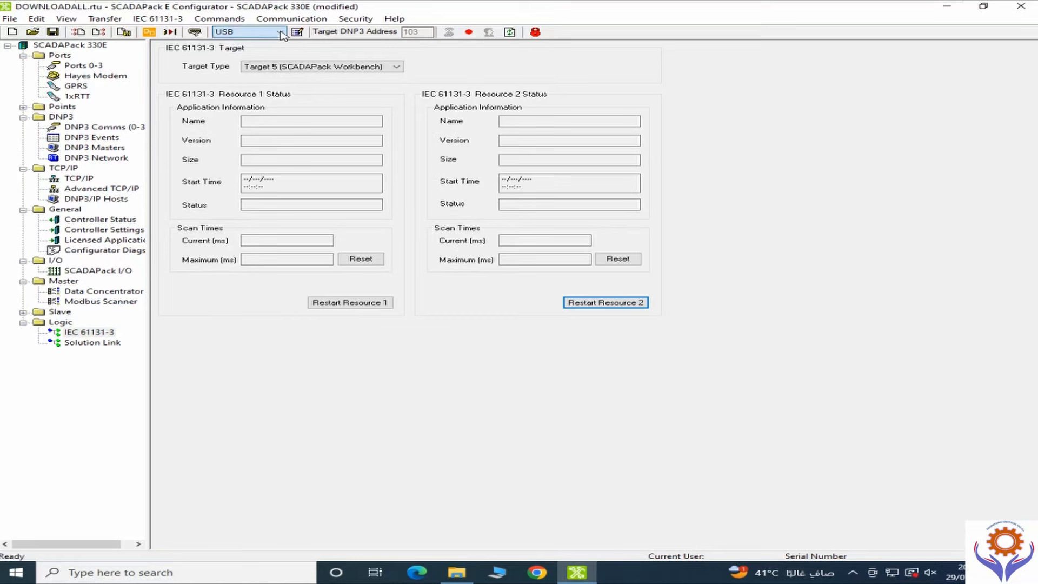
{"action": "left_click", "coordinate": [281, 32]}
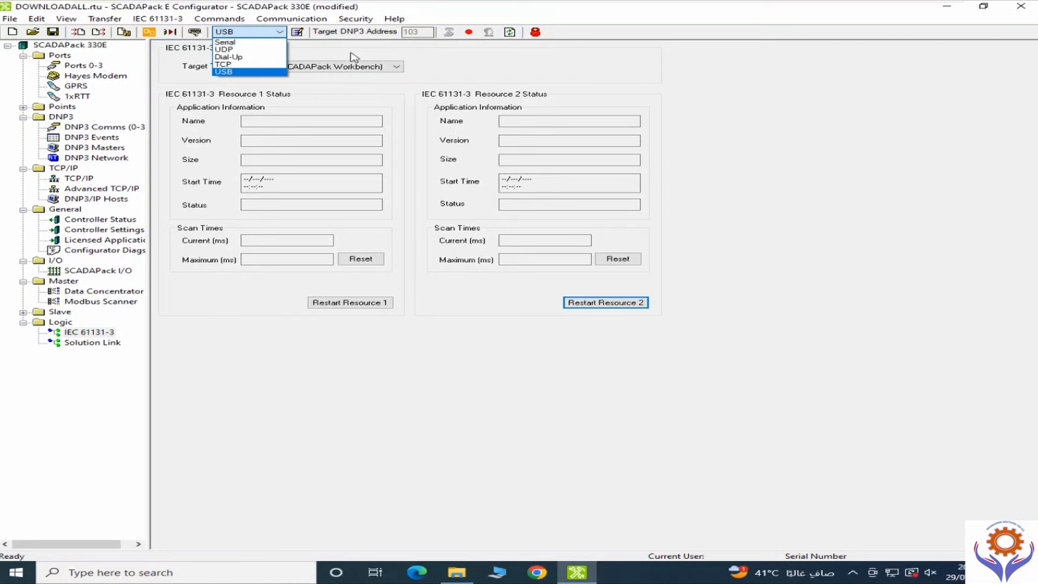
{"action": "left_click", "coordinate": [195, 37]}
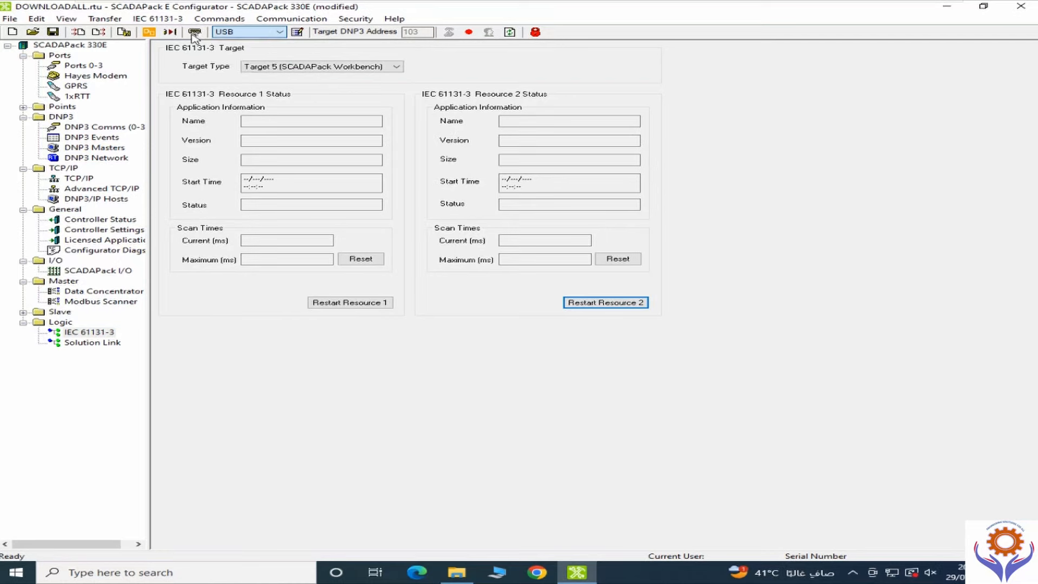
{"action": "left_click", "coordinate": [171, 34]}
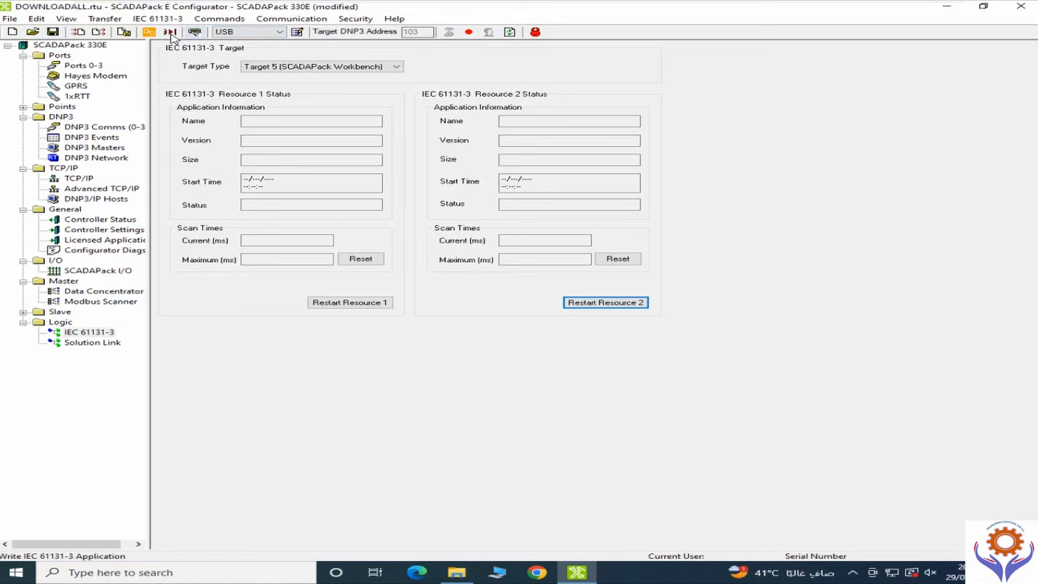